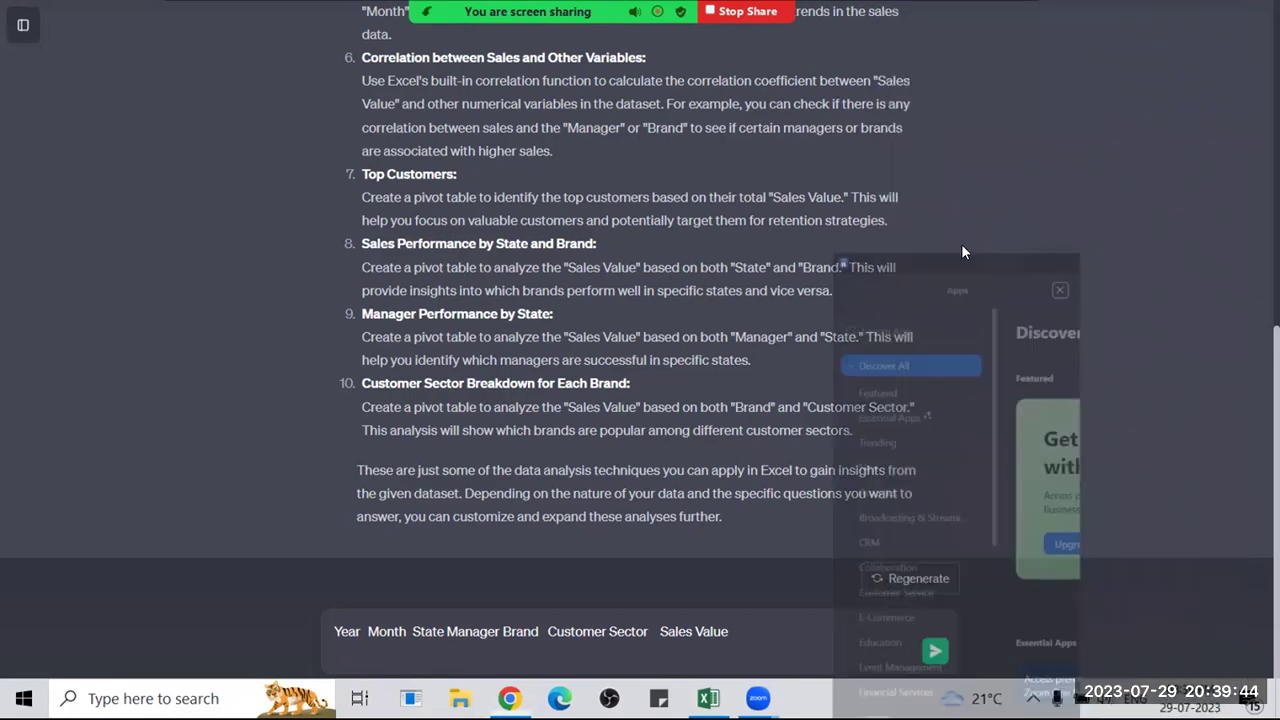
Switch from the ChatGPT conversation to the Data AnalySIS Excel workbook window.
key(alt+Tab)
key(alt+Tab)
key(alt+Tab)
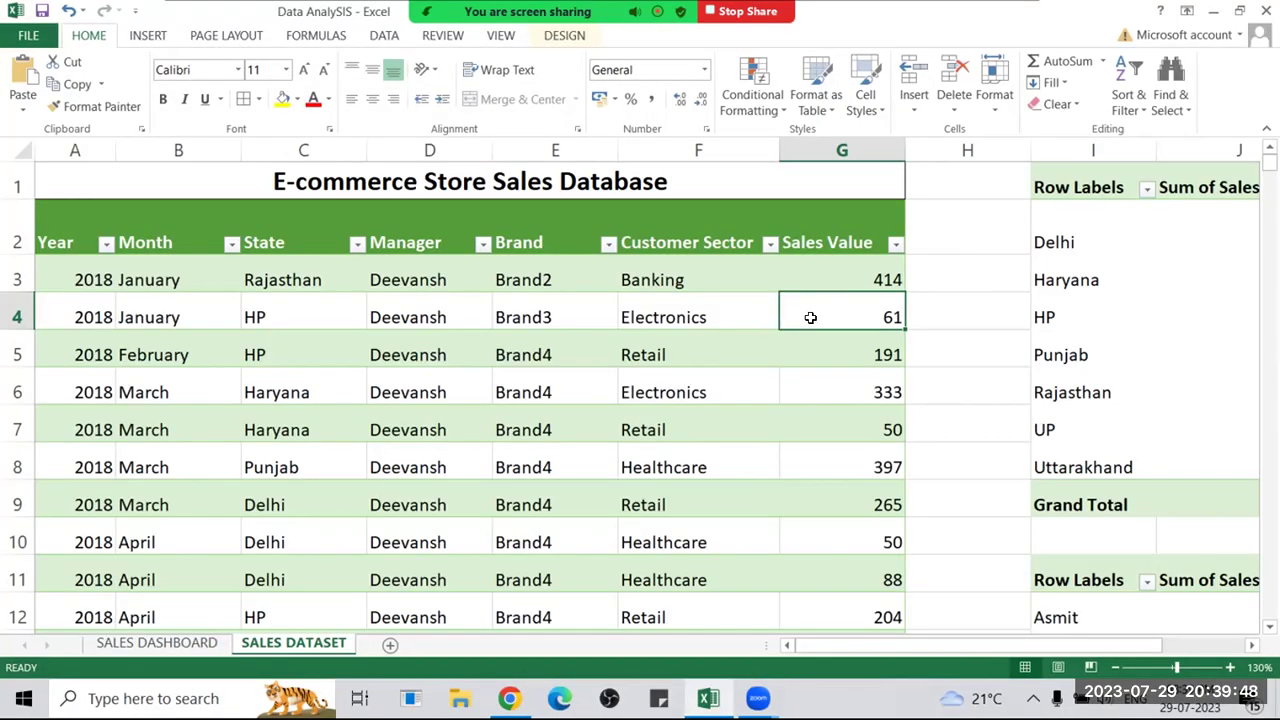
Select the 414 sales value and step along row 3 between Year 2018, Rajasthan and Sales Value.
click(870, 285)
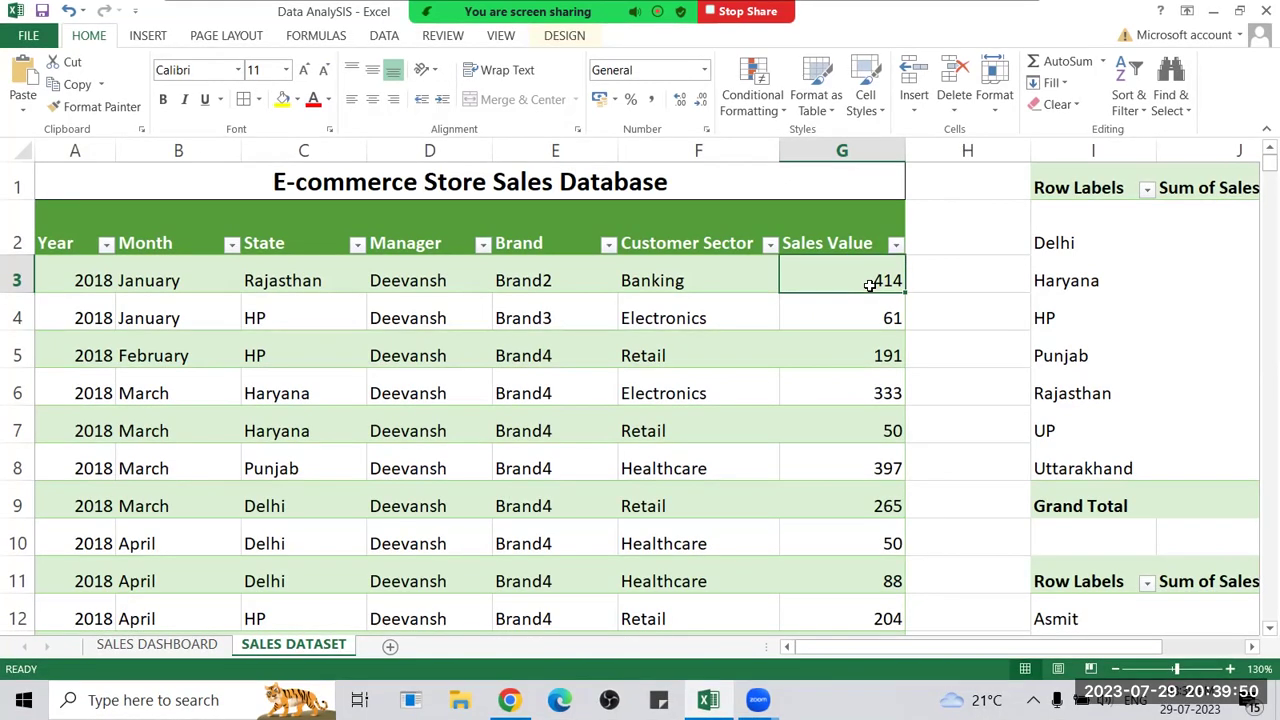
key(Left)
key(Left)
key(Left)
key(Left)
key(Left)
key(Left)
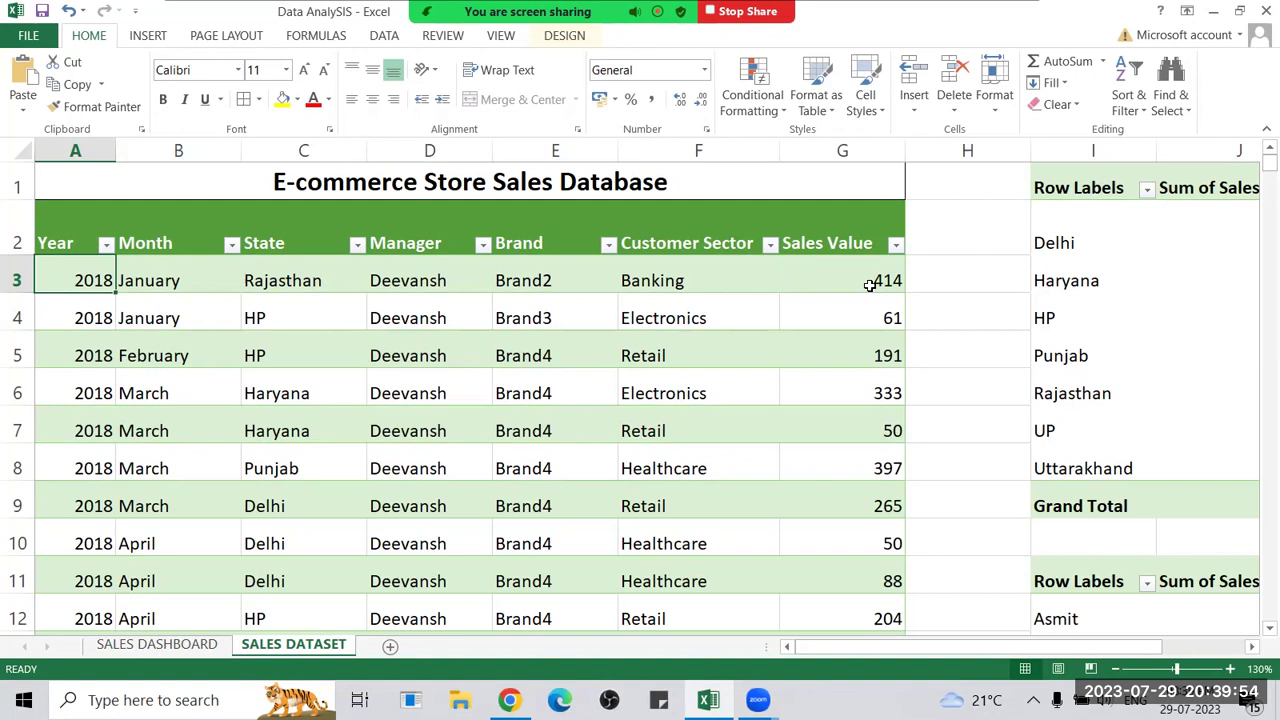
key(Right)
key(Right)
key(Right)
key(Right)
key(Right)
key(Right)
key(Right)
key(Left)
key(Left)
key(Left)
key(Left)
key(Left)
key(Left)
key(Left)
key(Right)
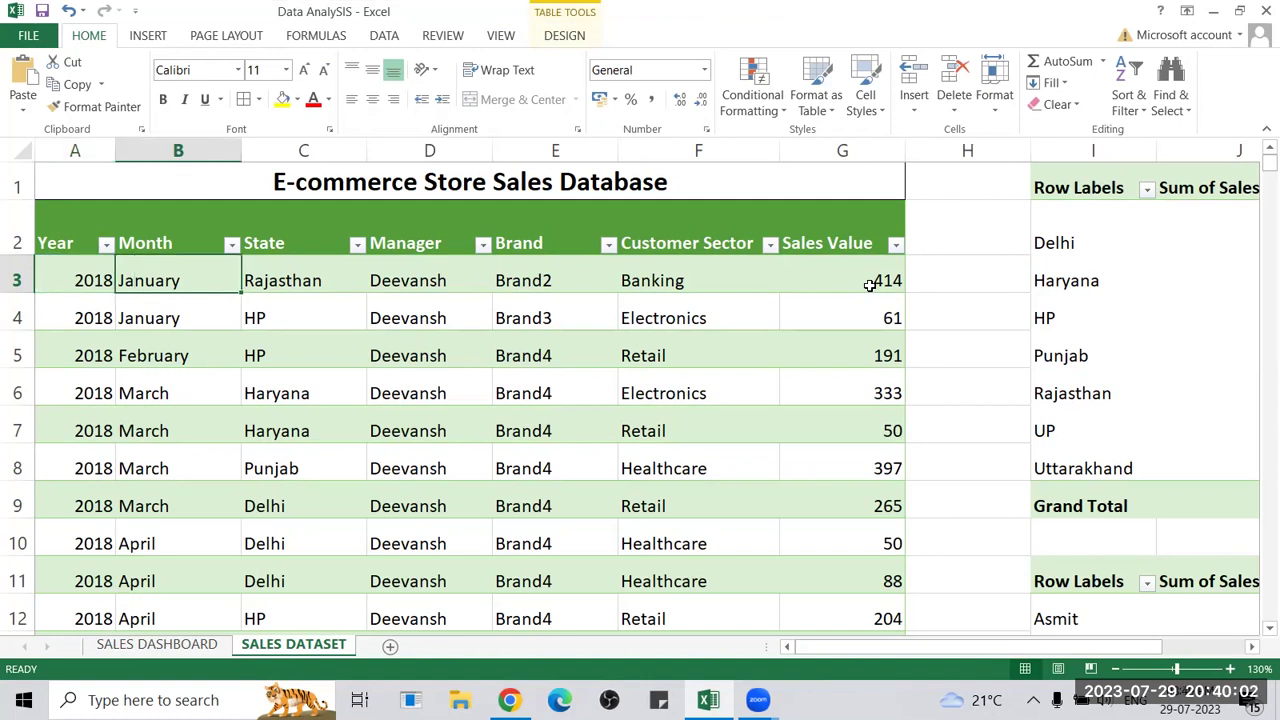
key(Right)
key(Right)
key(Right)
key(Right)
key(Right)
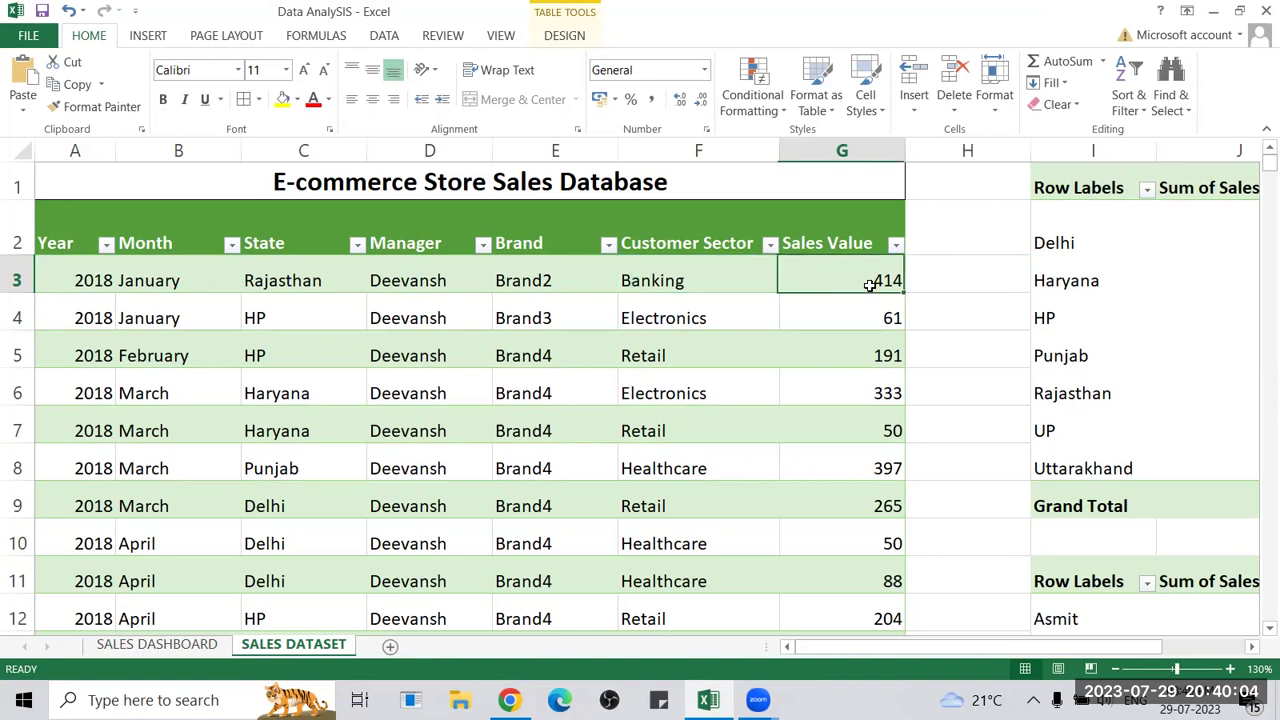
key(Left)
key(Left)
key(Left)
key(Left)
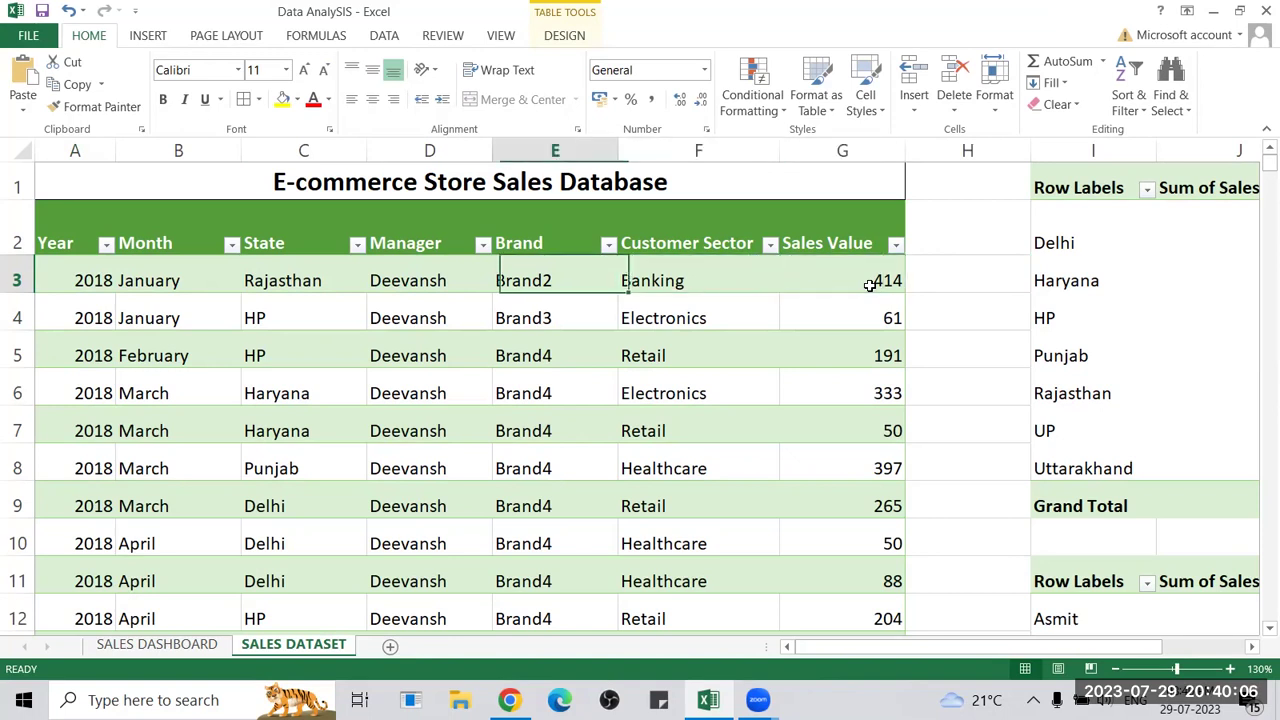
key(Left)
key(Left)
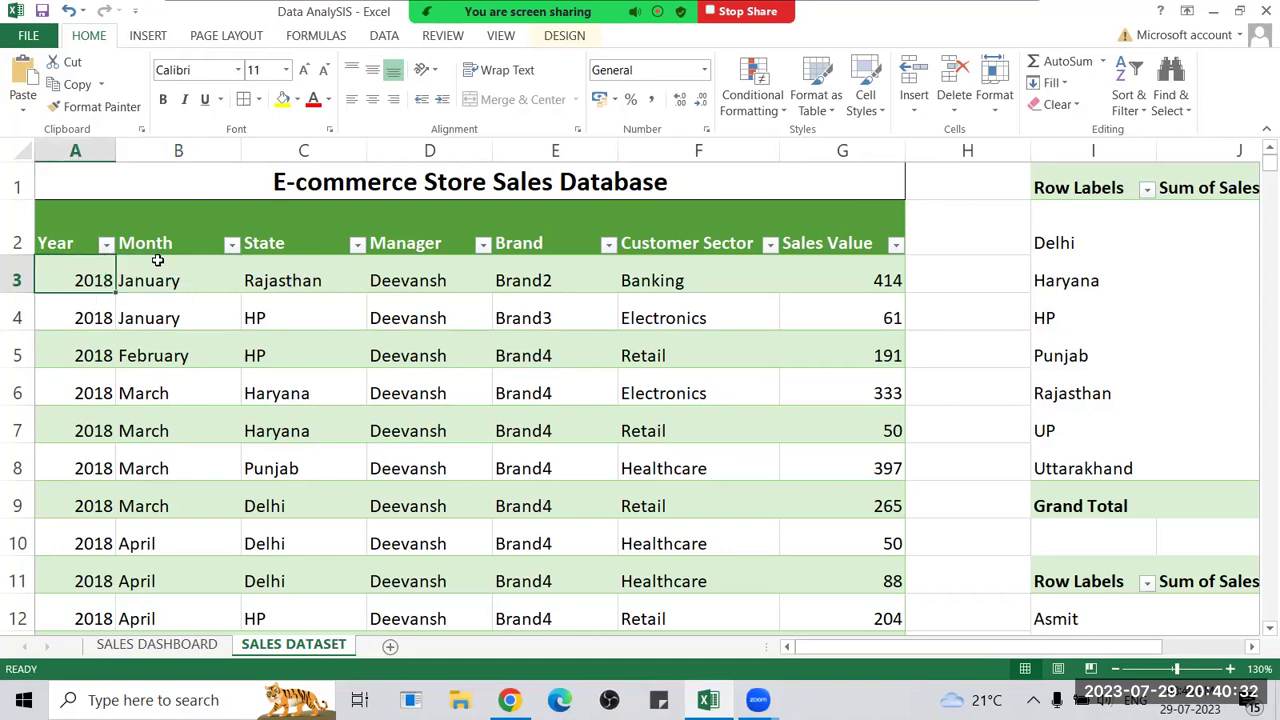
key(Up)
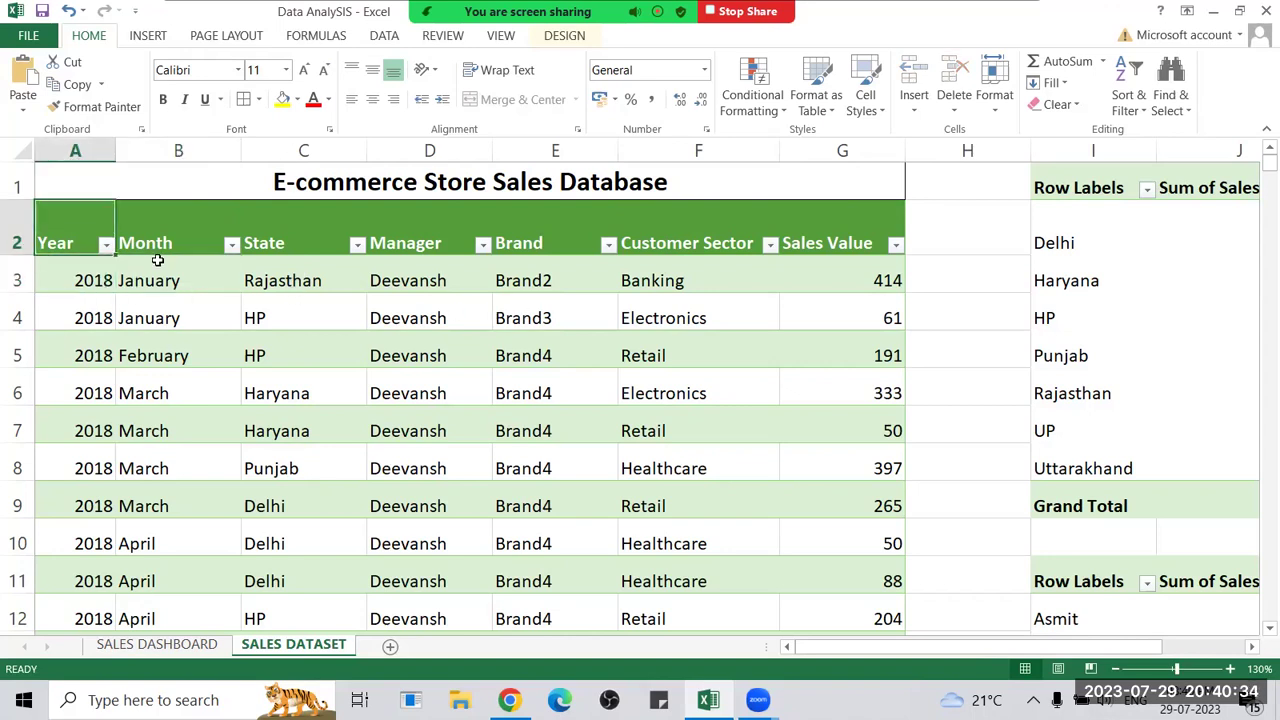
key(Right)
key(Right)
key(Right)
key(Right)
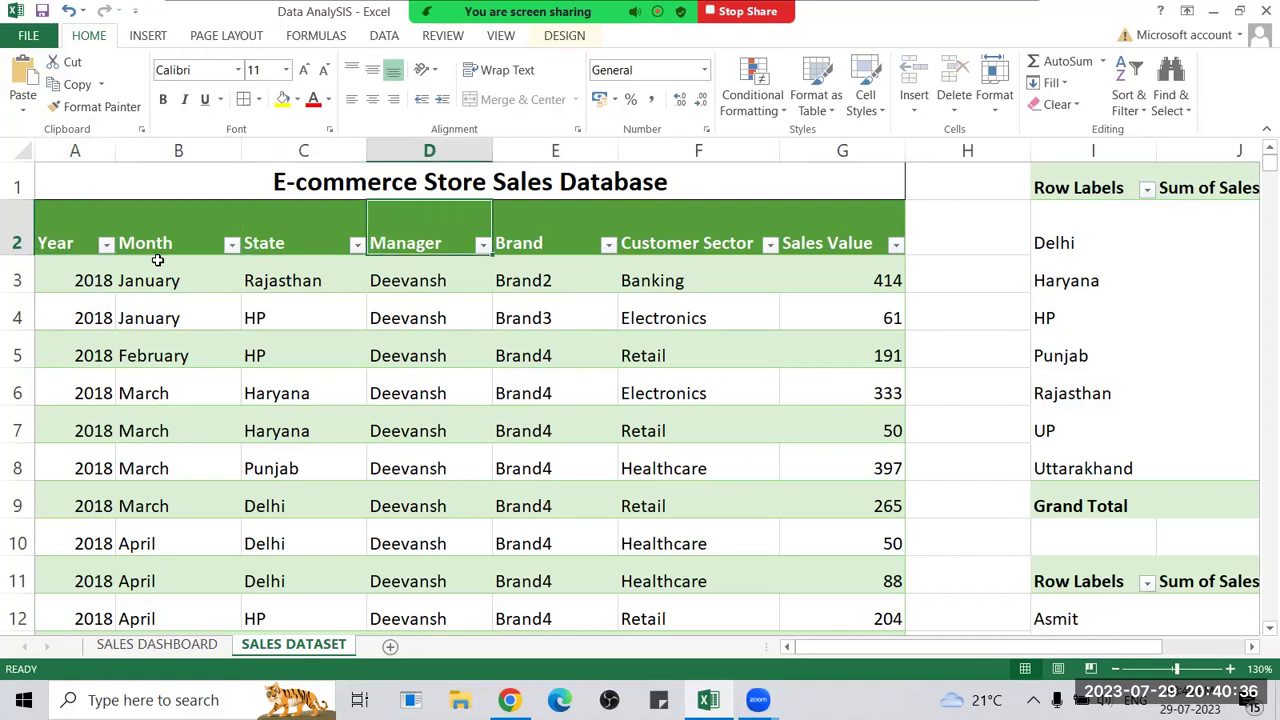
key(Right)
key(Right)
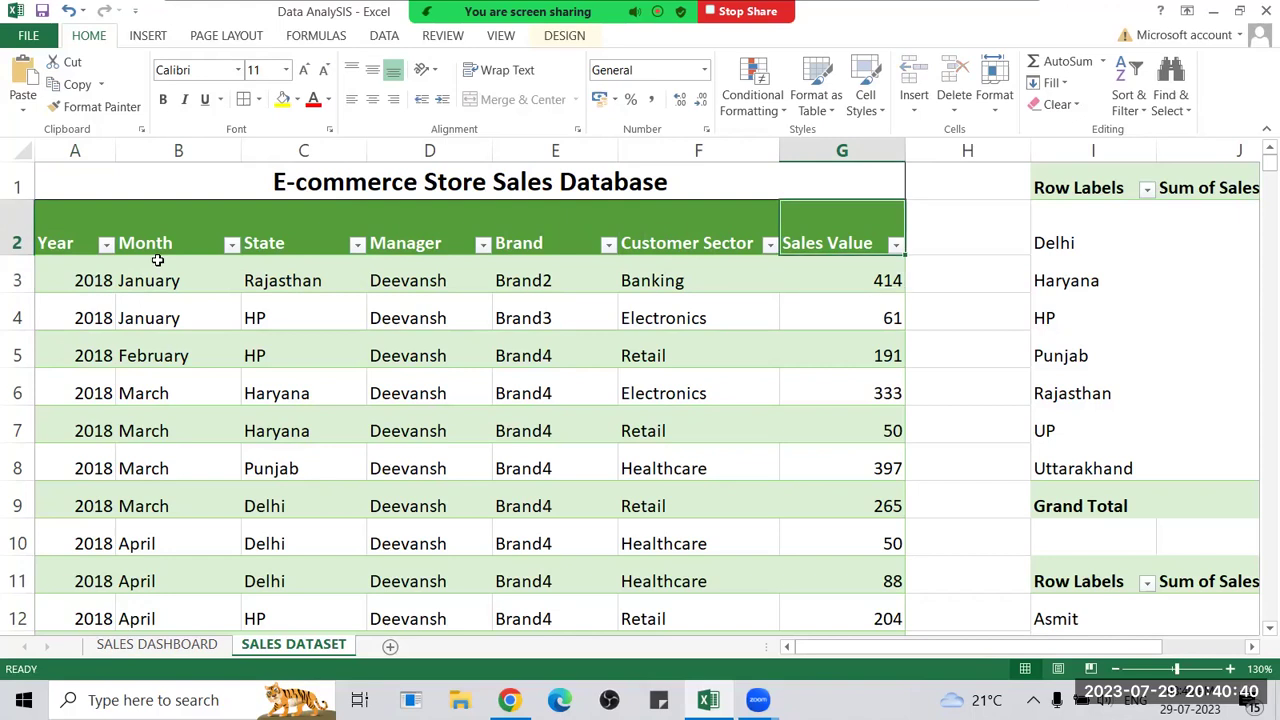
key(Left)
key(Left)
key(Left)
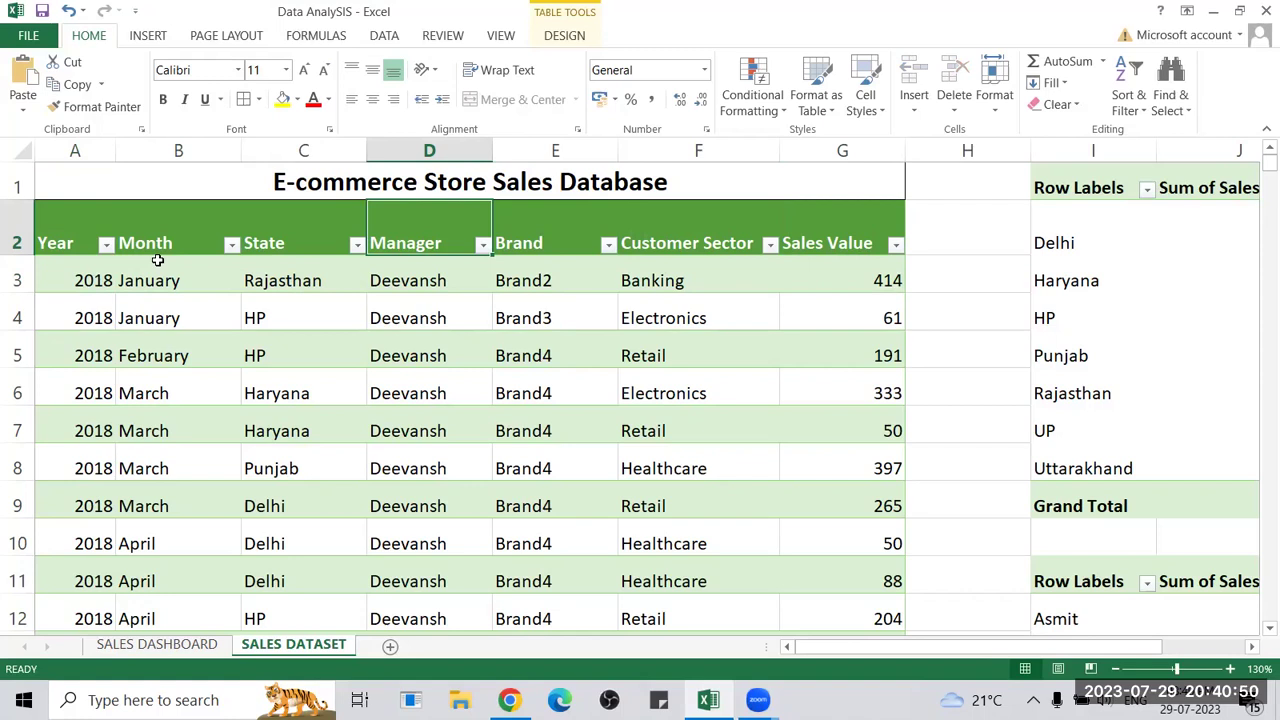
key(Left)
key(Left)
key(Left)
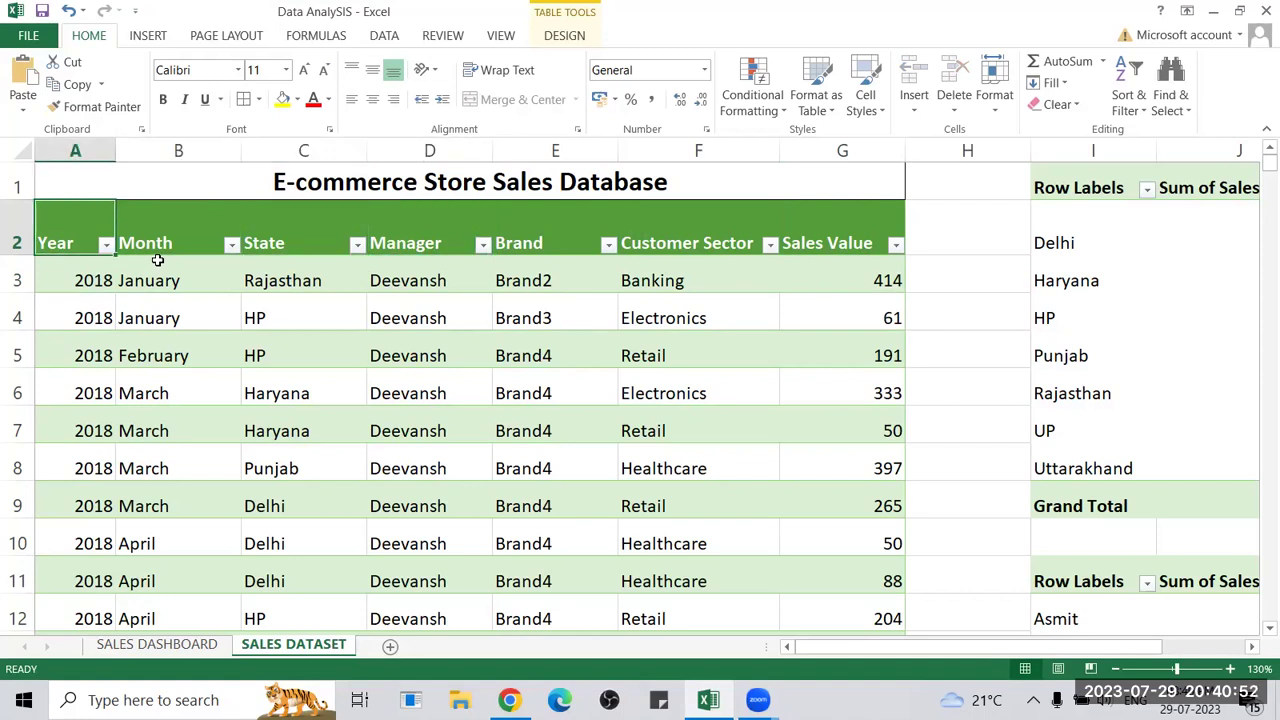
key(Right)
key(Right)
key(Right)
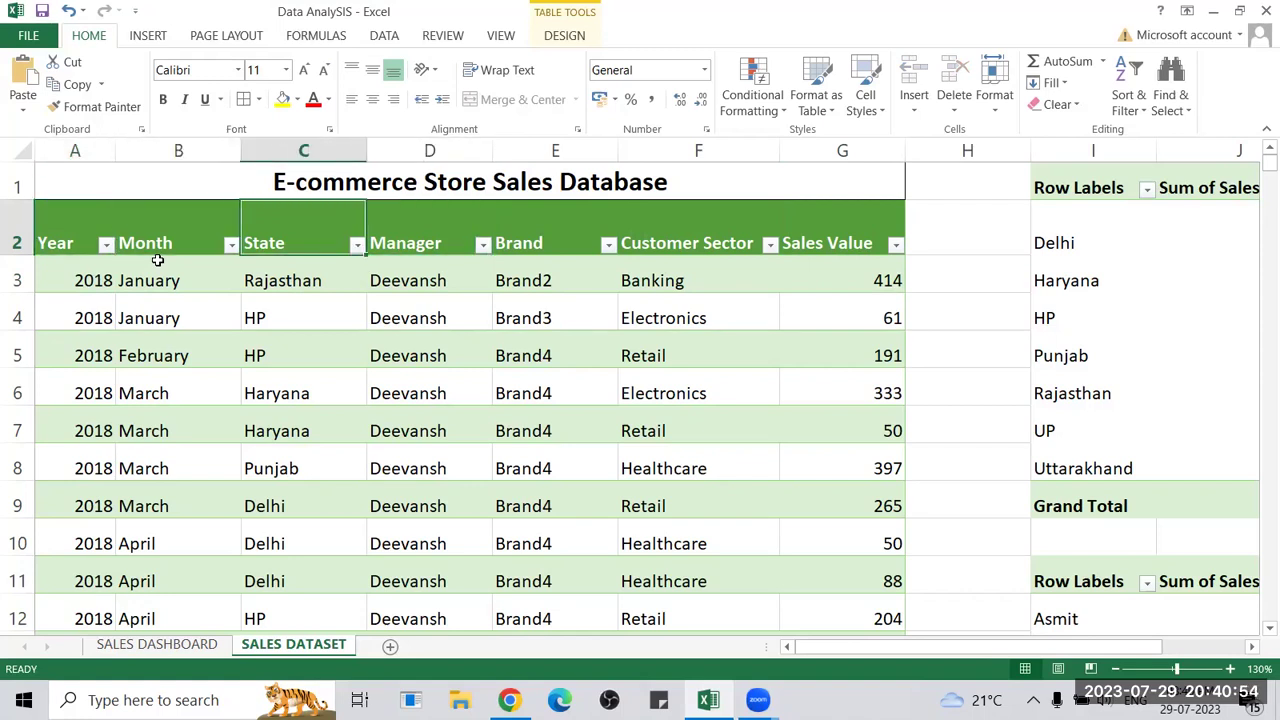
key(Right)
key(Right)
key(Right)
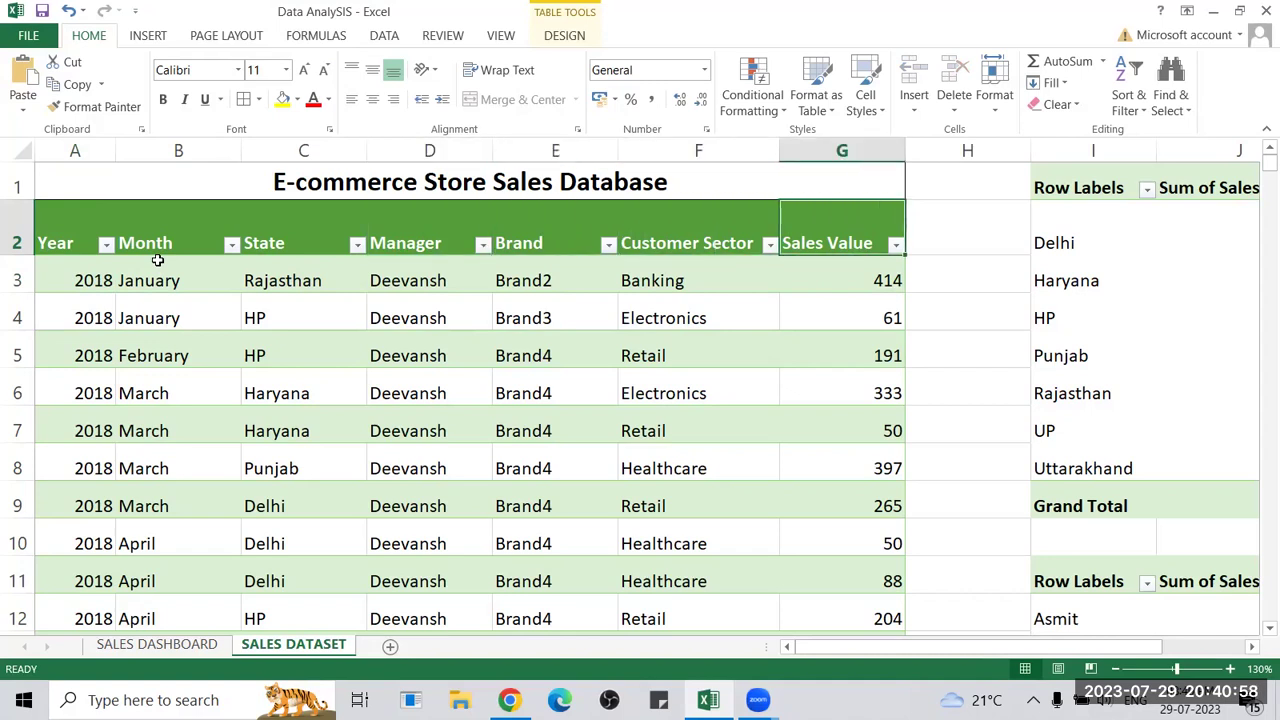
key(Left)
key(Left)
key(Left)
key(Left)
key(Left)
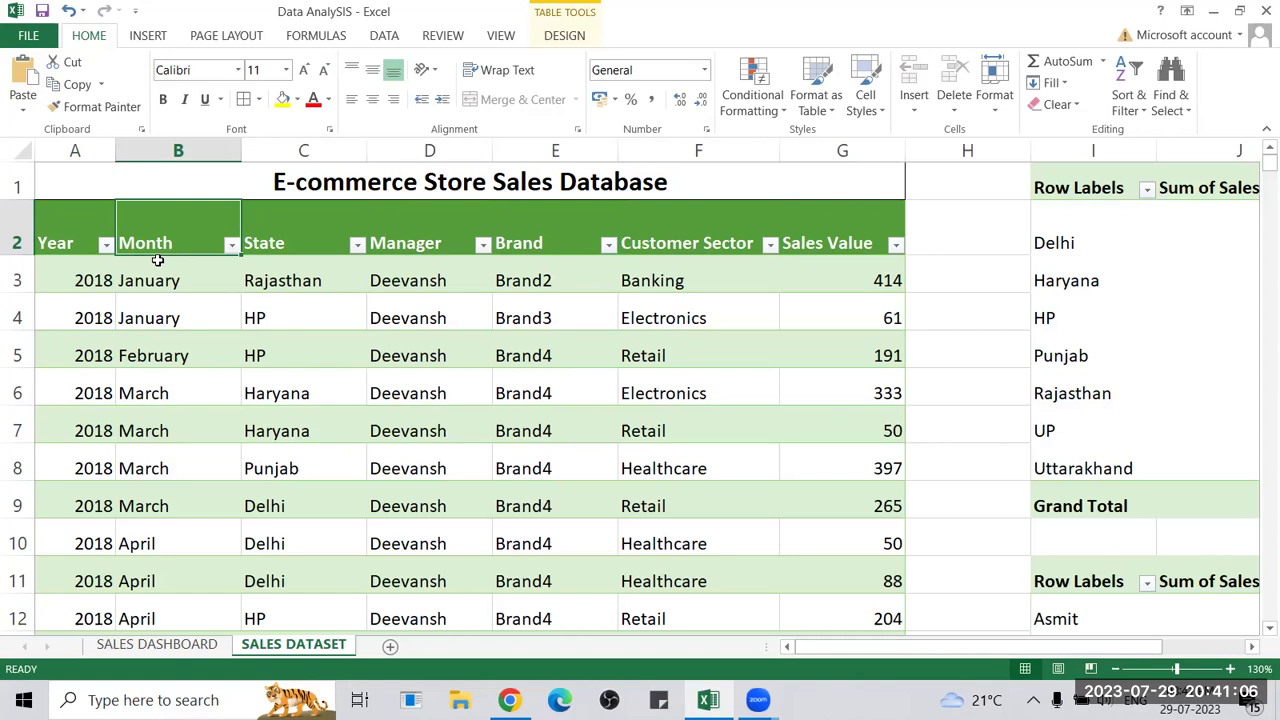
key(Left)
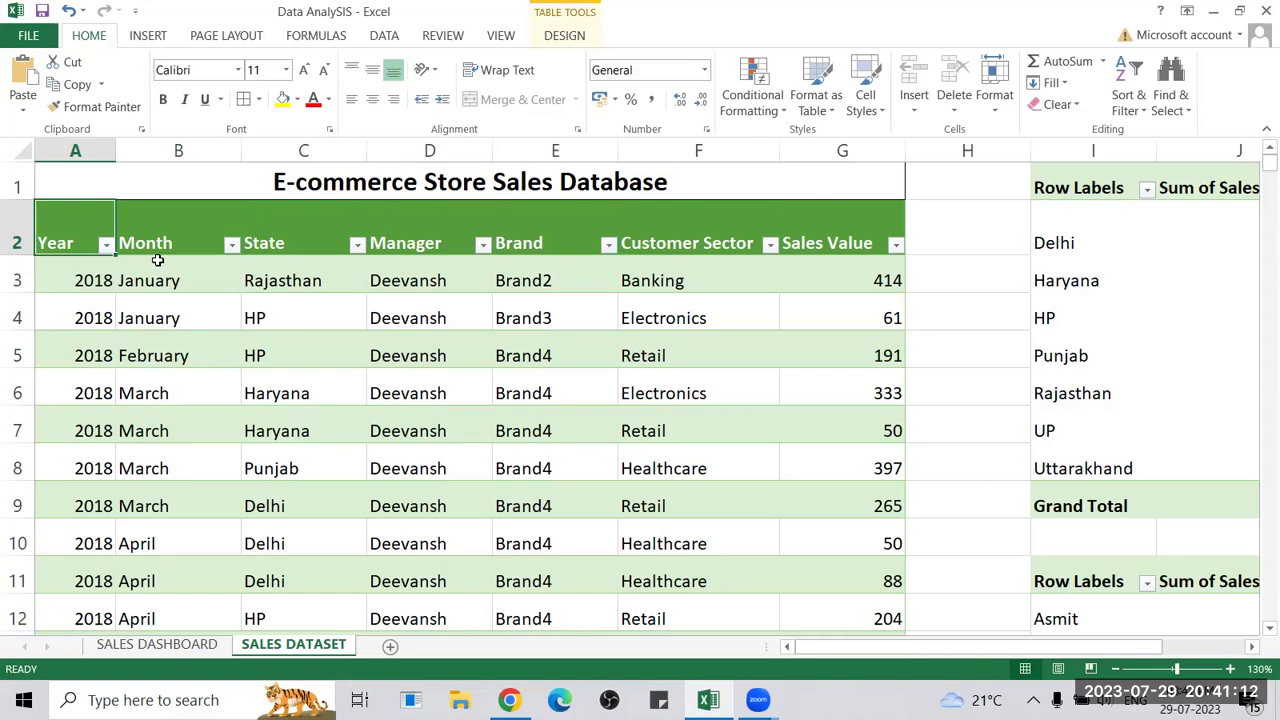
click(157, 260)
key(Down)
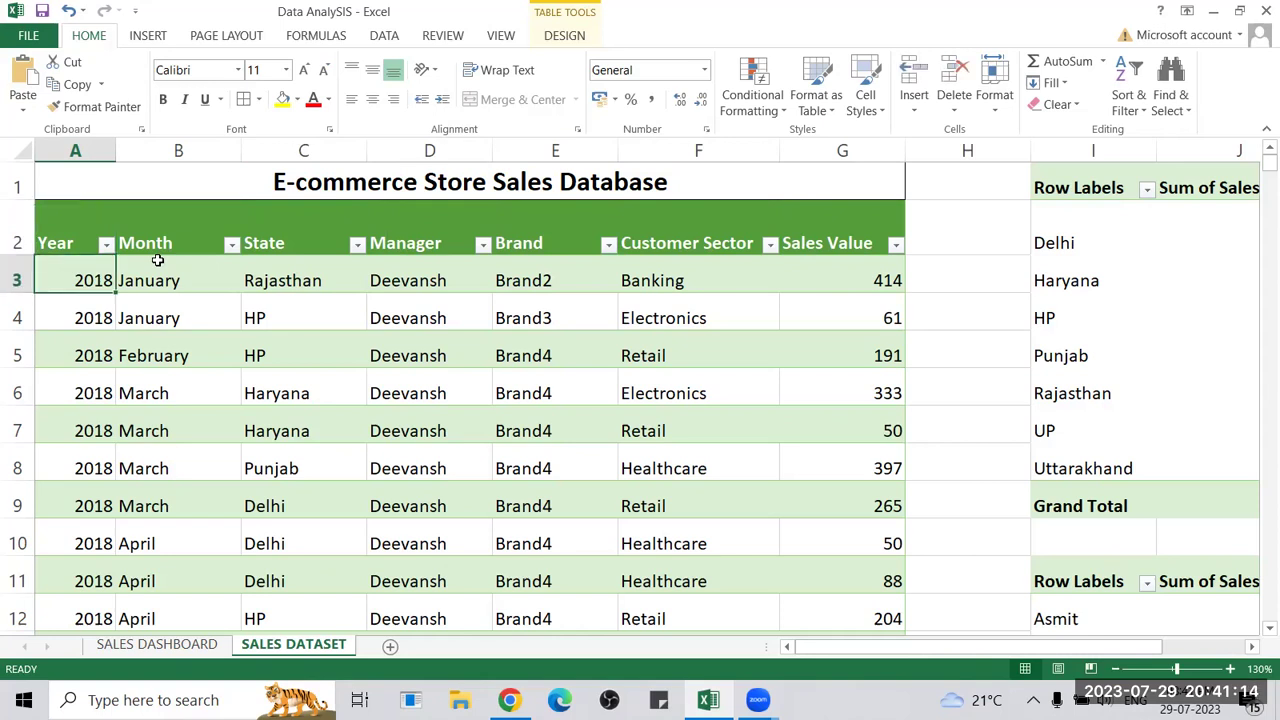
key(Up)
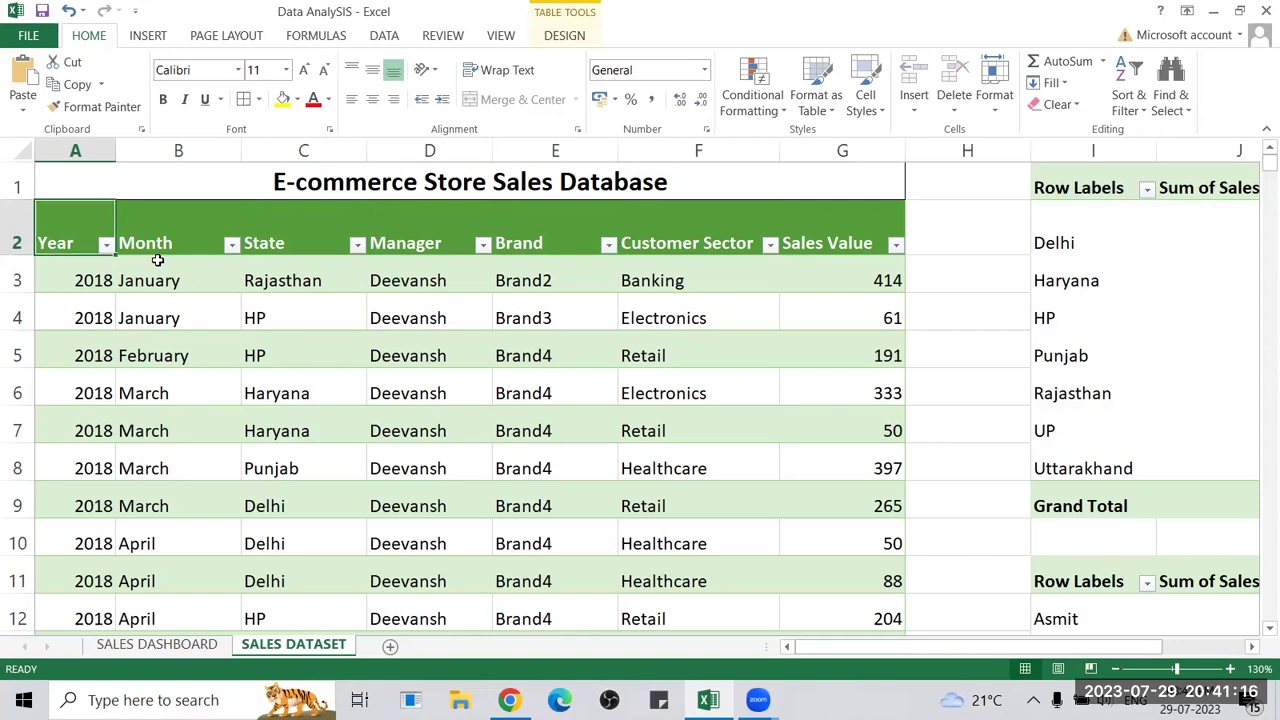
key(Right)
key(Right)
key(Right)
key(Right)
key(Left)
key(Left)
key(Left)
key(Left)
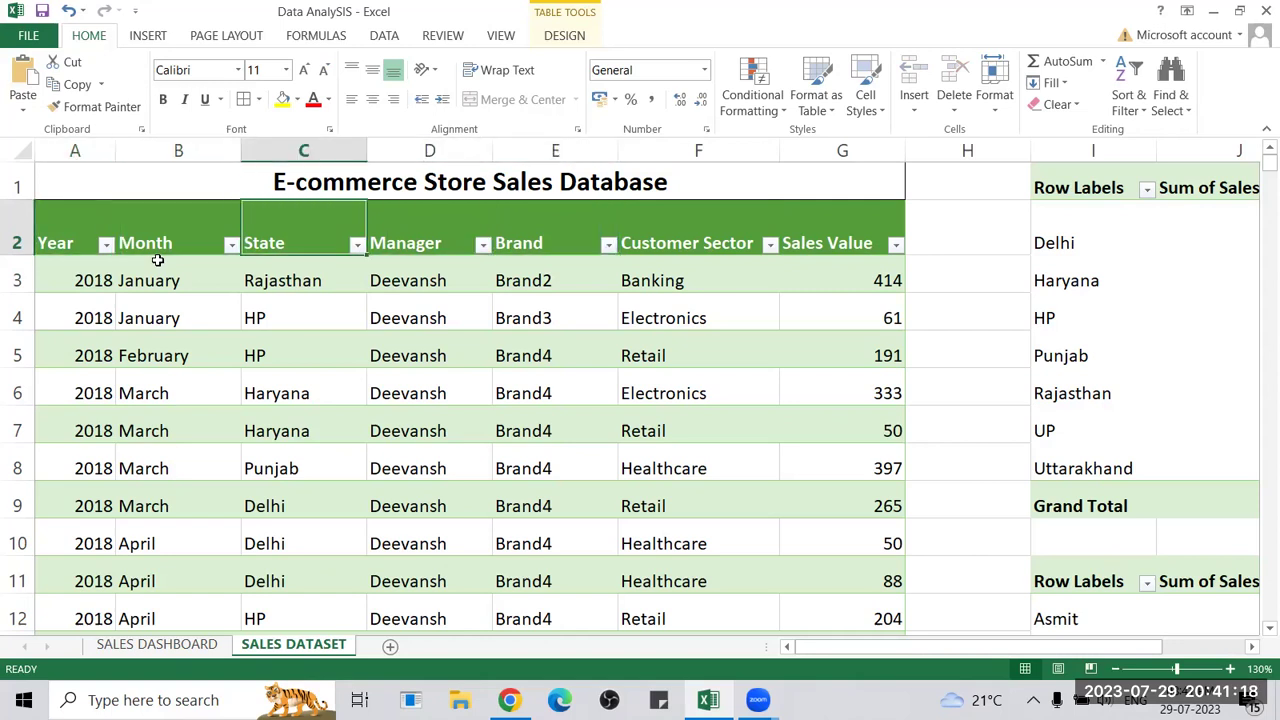
key(Right)
key(Left)
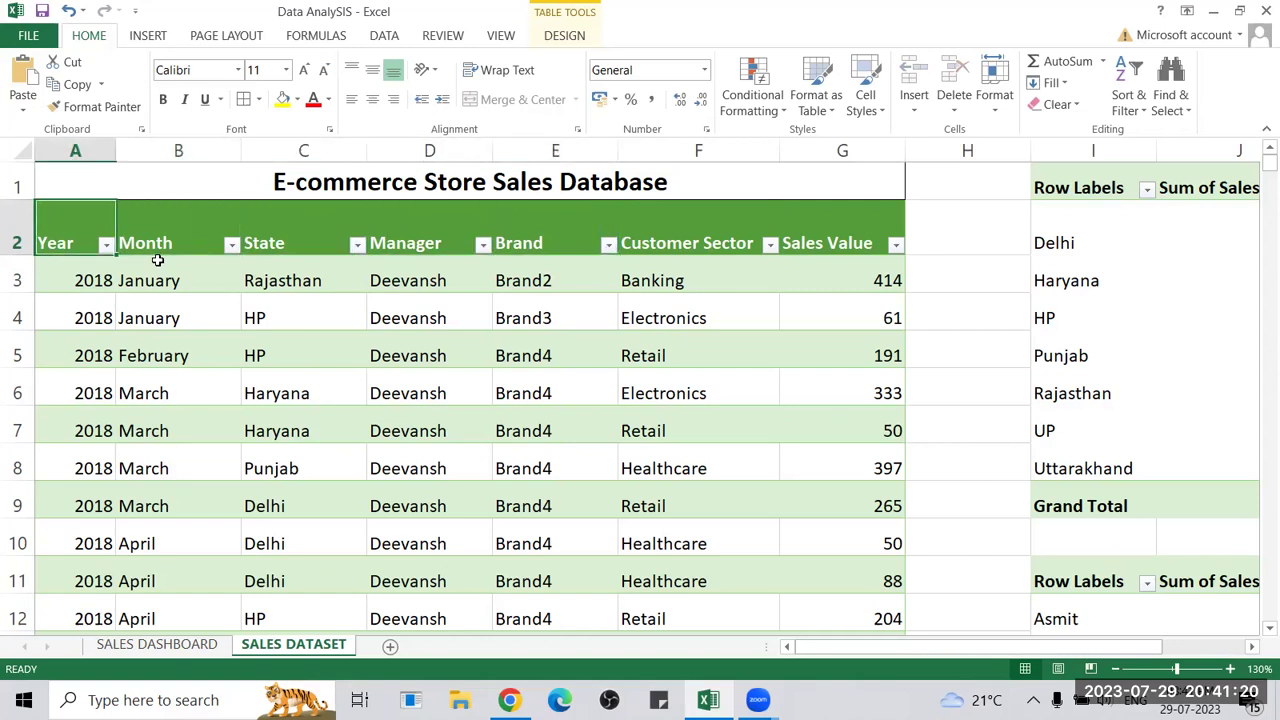
key(Down)
key(Up)
key(Right)
key(Right)
key(Right)
key(Right)
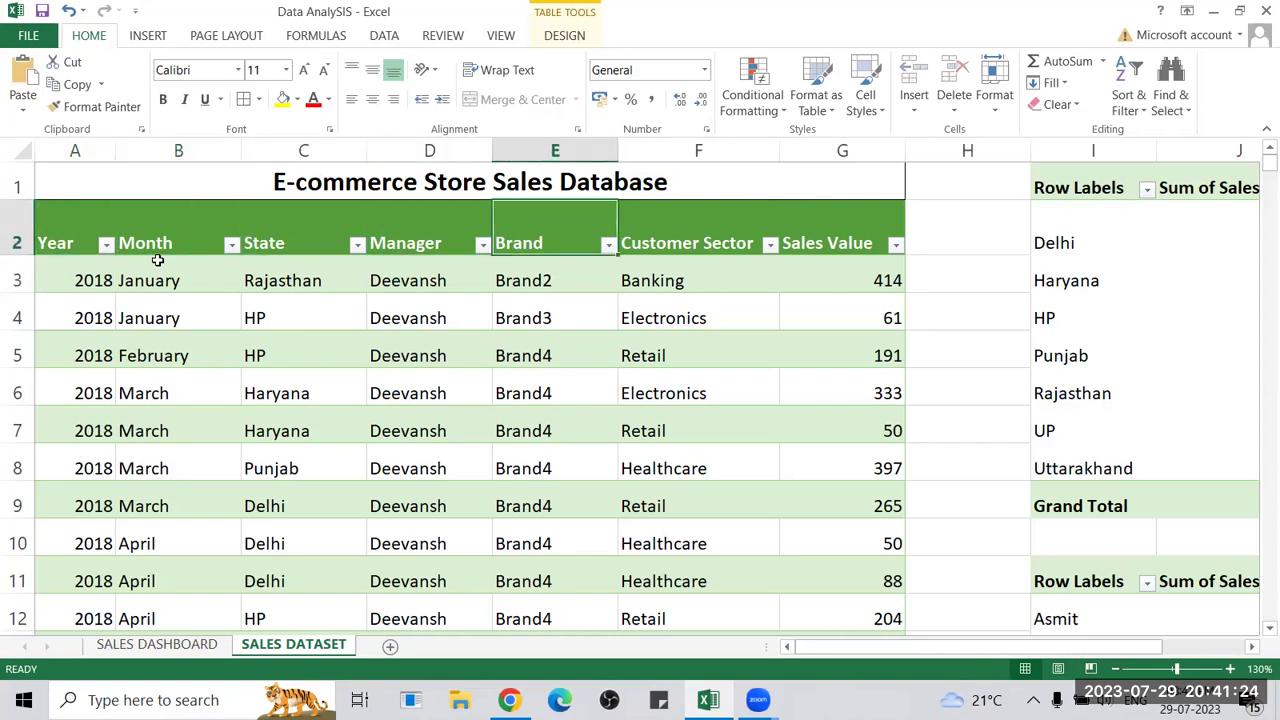
key(Right)
key(Right)
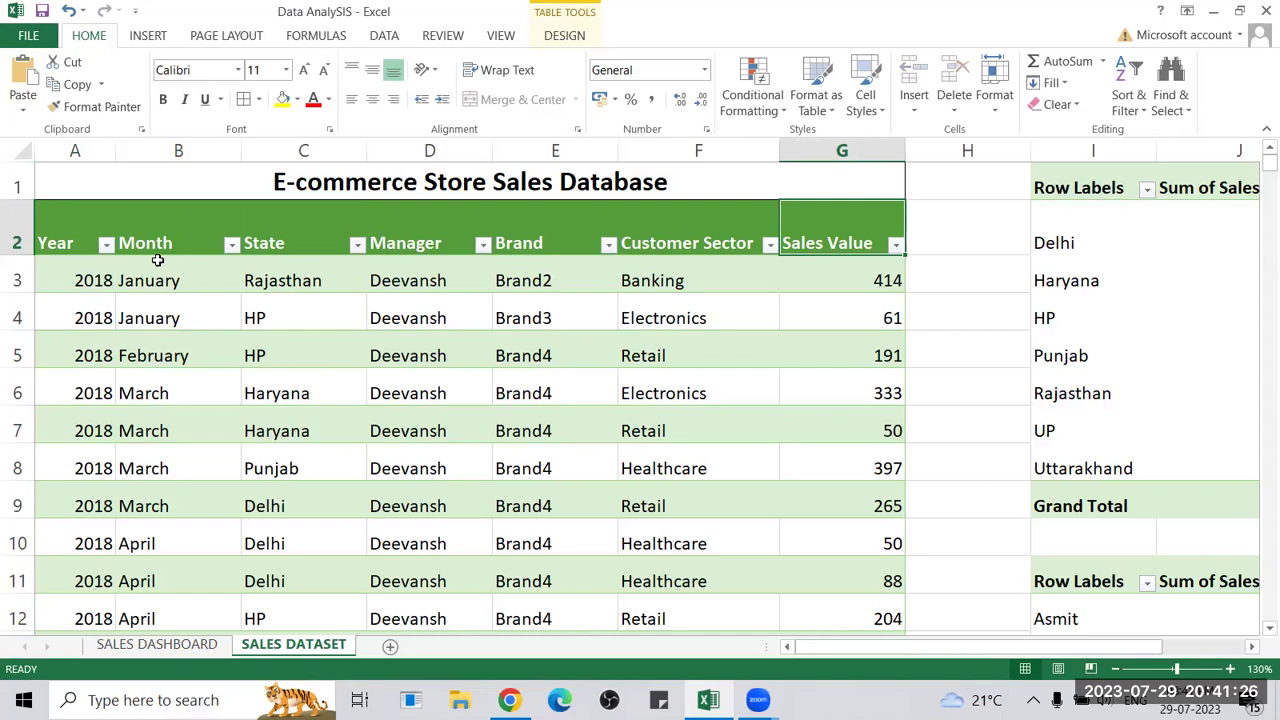
key(Left)
key(Left)
key(Left)
key(Left)
key(Left)
key(Left)
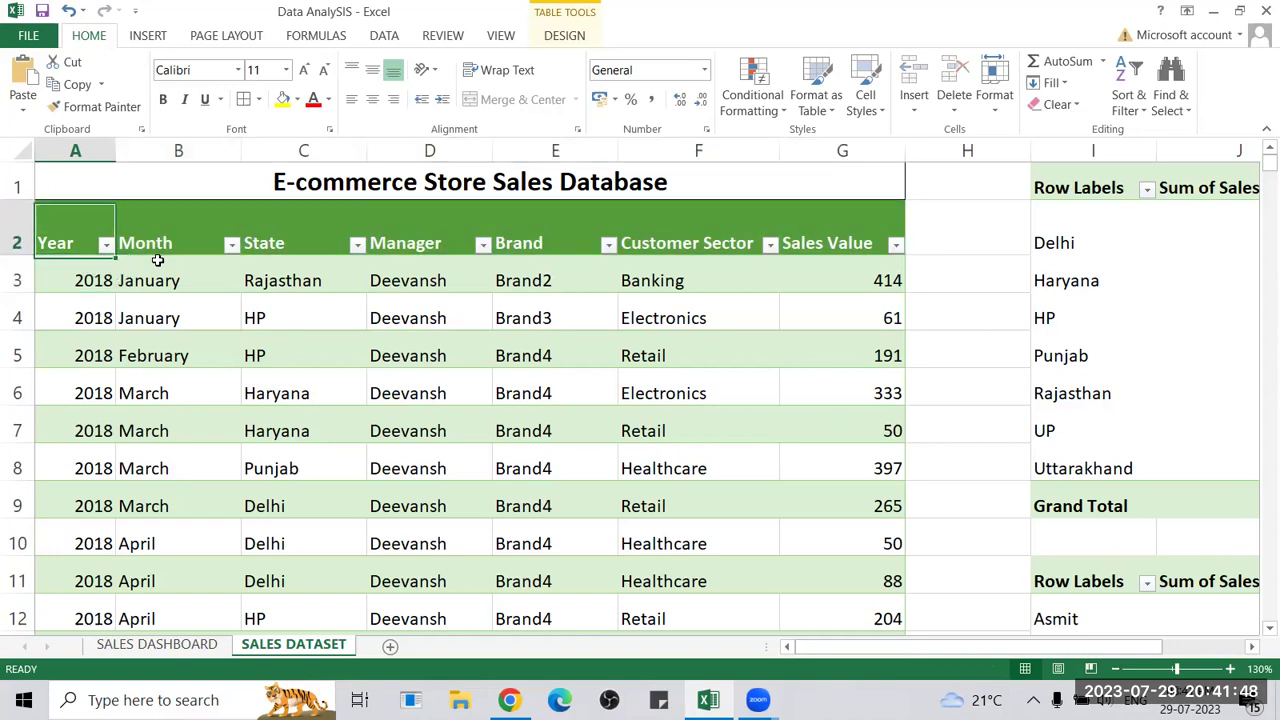
Select the Month header and move along the table's header row.
mouse_move(157, 262)
mouse_down()
mouse_move(164, 242)
mouse_move(165, 285)
mouse_up()
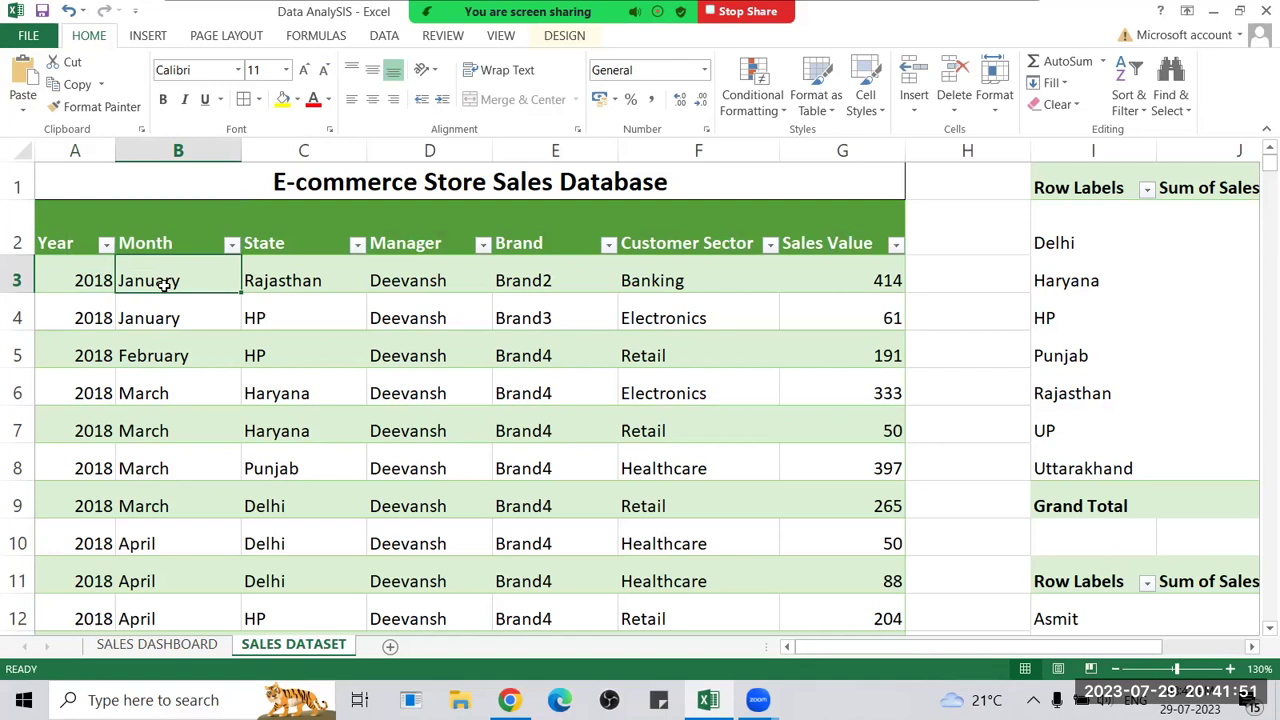
click(185, 237)
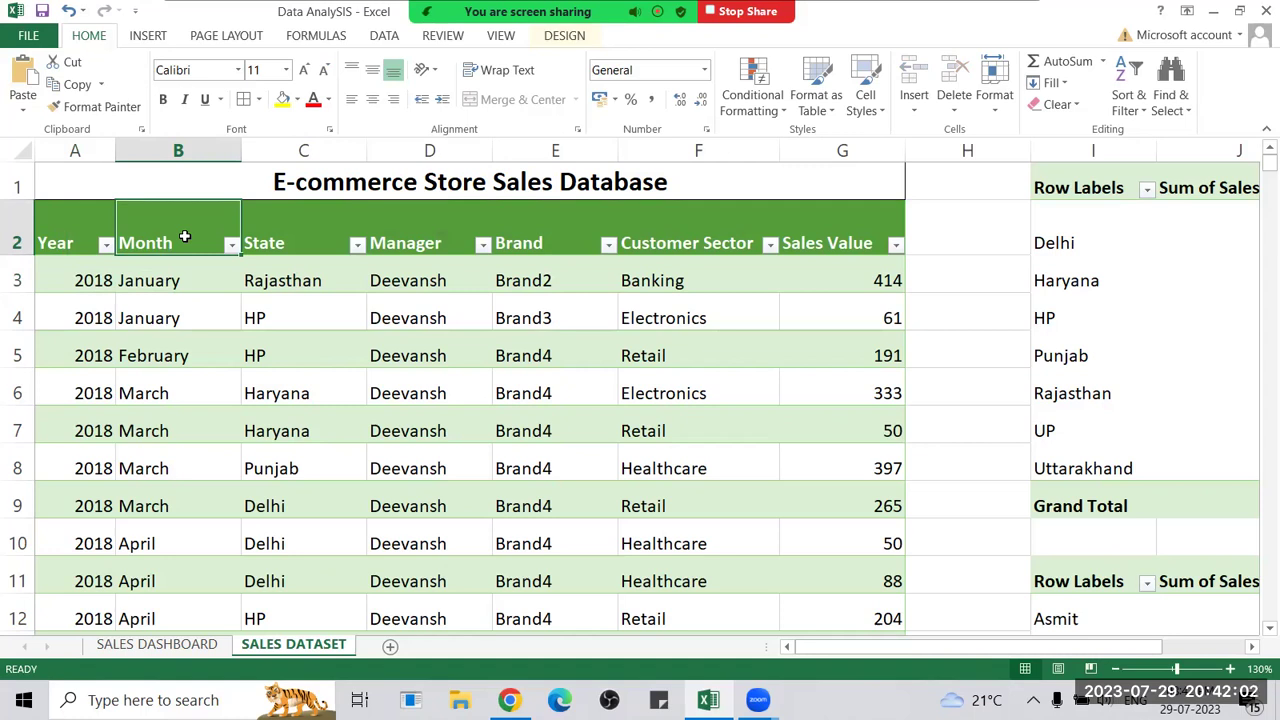
key(Right)
key(Right)
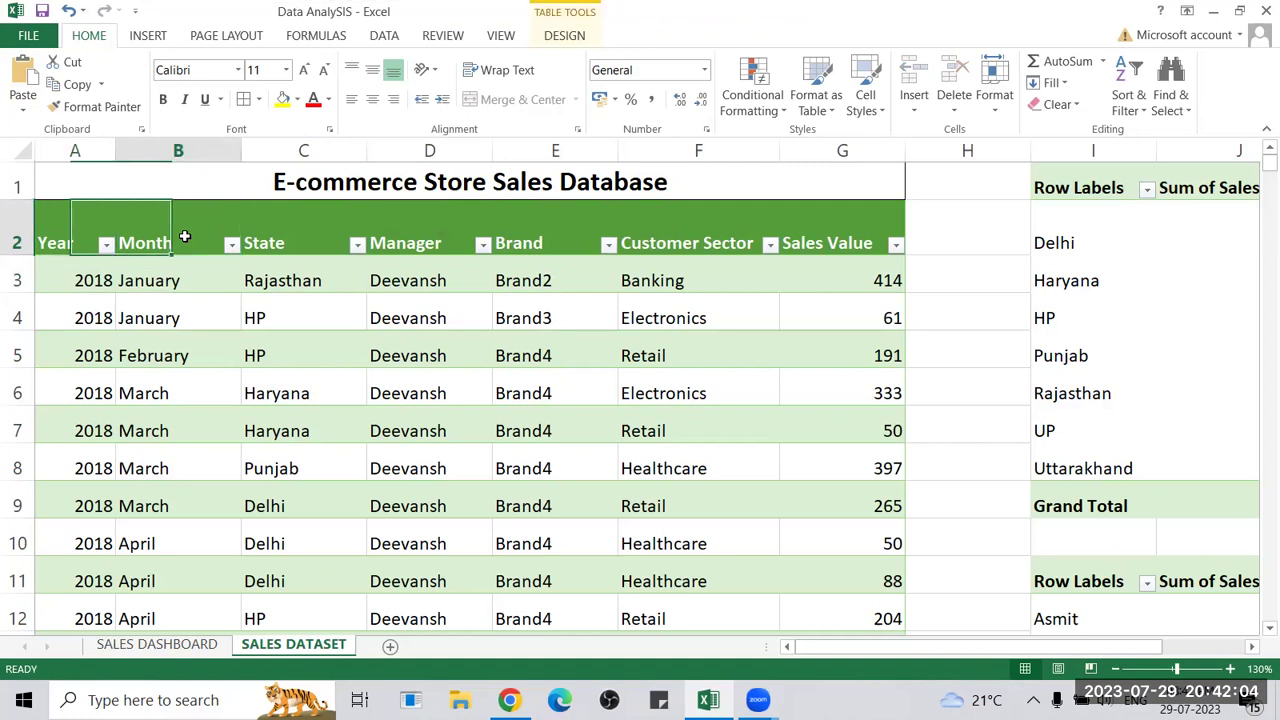
key(Right)
key(Right)
key(Right)
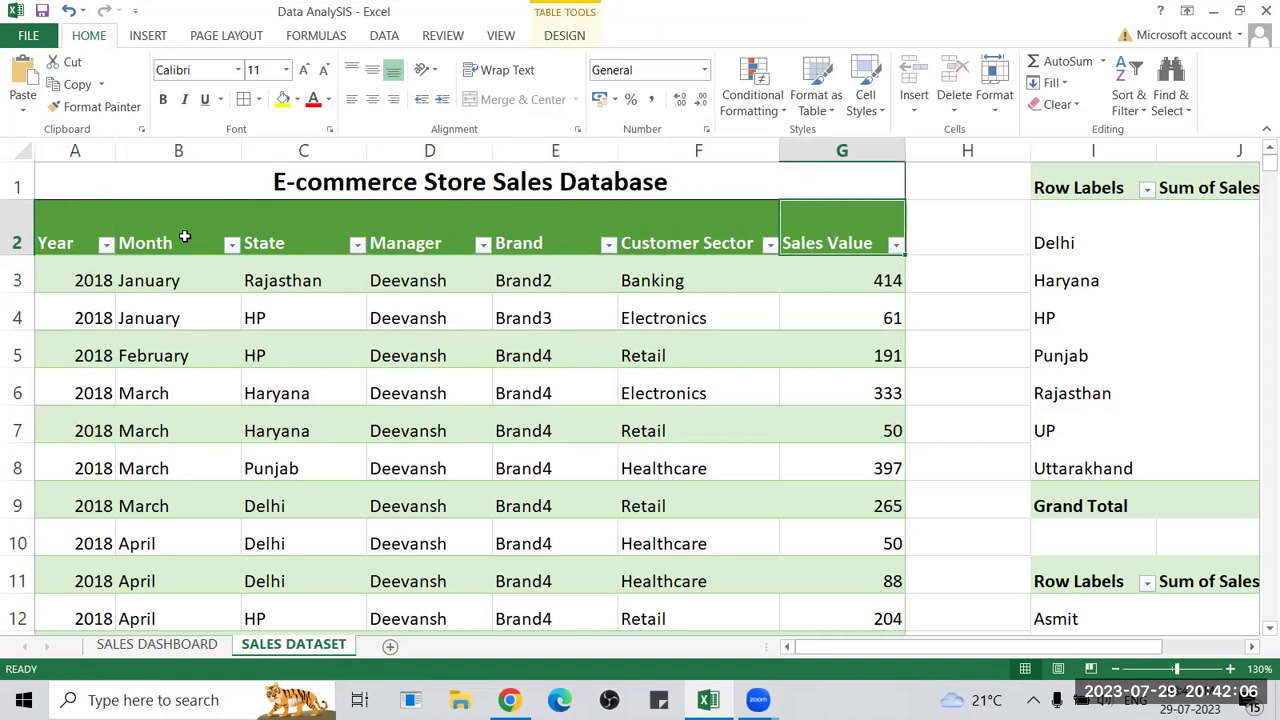
key(Left)
key(Left)
key(Left)
key(Left)
key(Left)
key(Left)
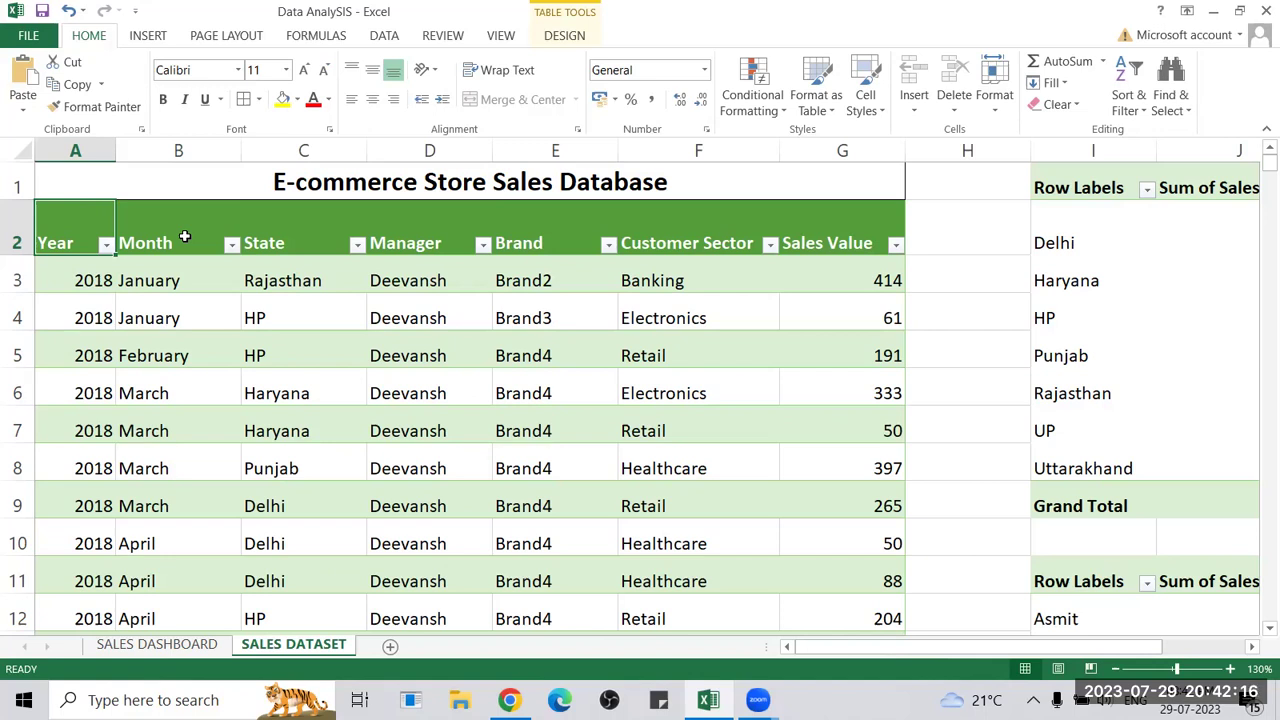
Copy the header row A2:G2, Year through Sales Value, for pasting into ChatGPT.
key(ctrl+shift+Right)
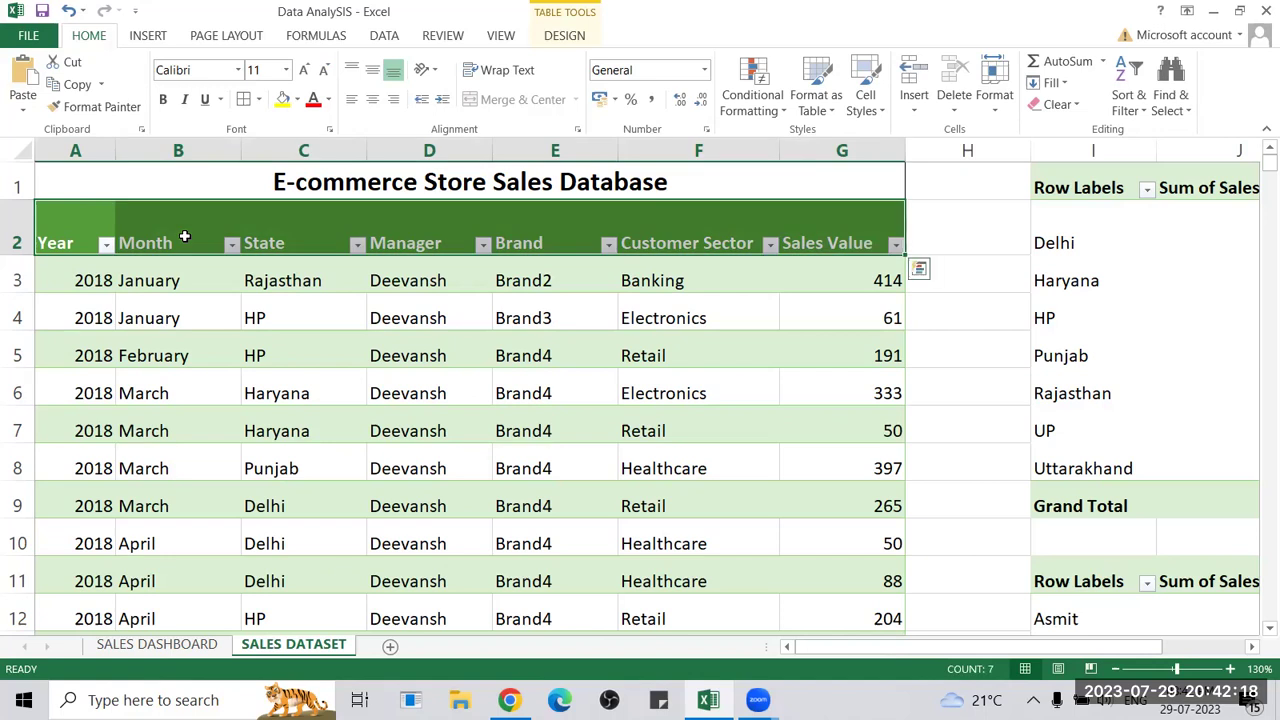
key(ctrl+shift+Left)
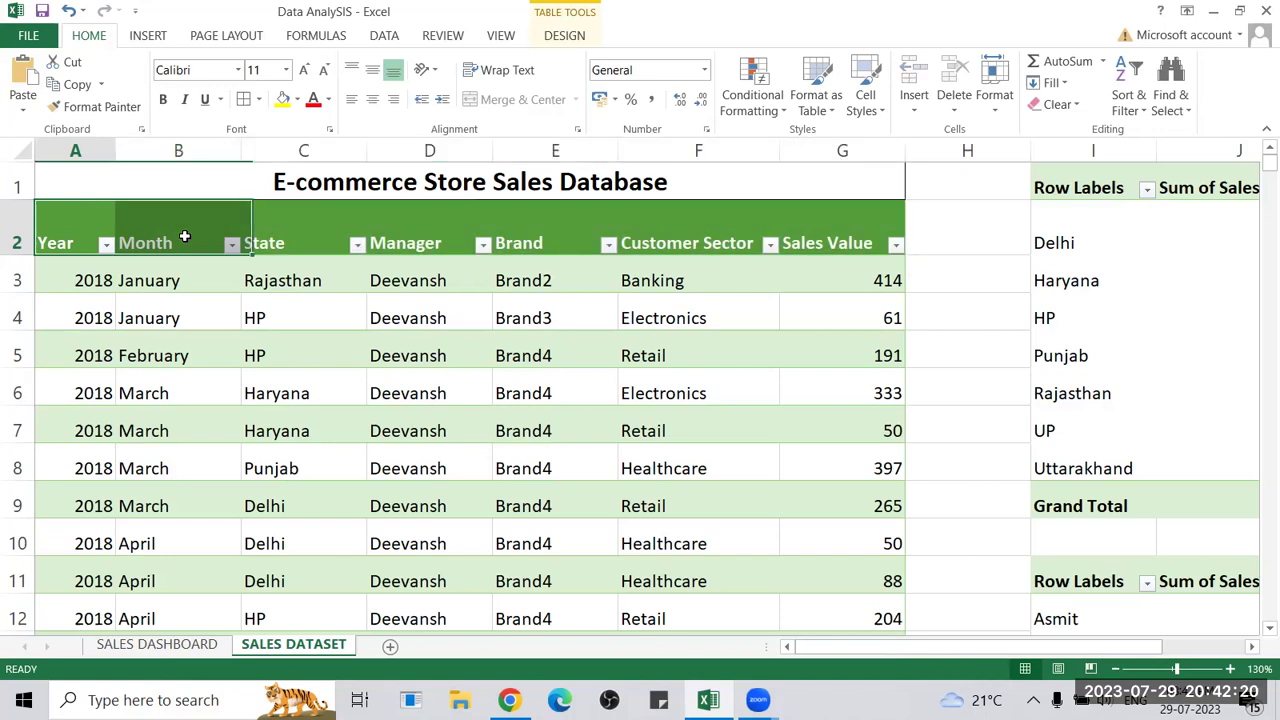
key(shift+Up)
key(shift+Down)
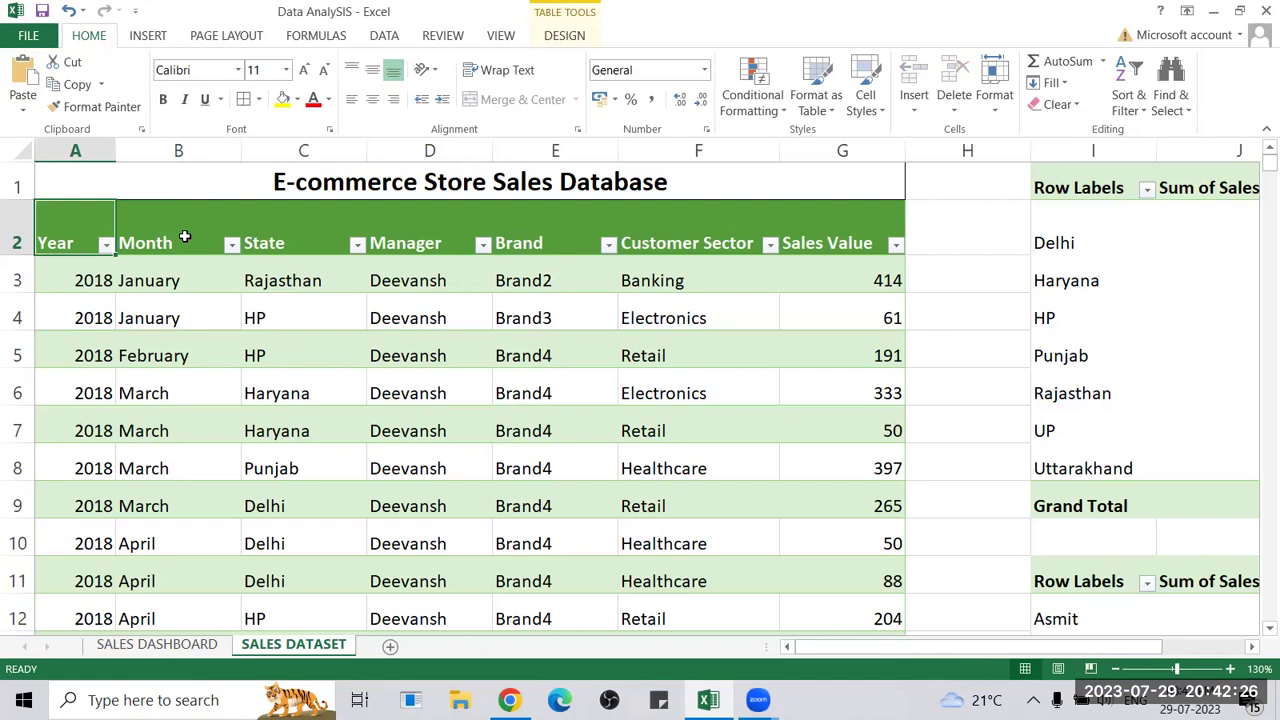
key(ctrl+shift+Right)
key(ctrl+c)
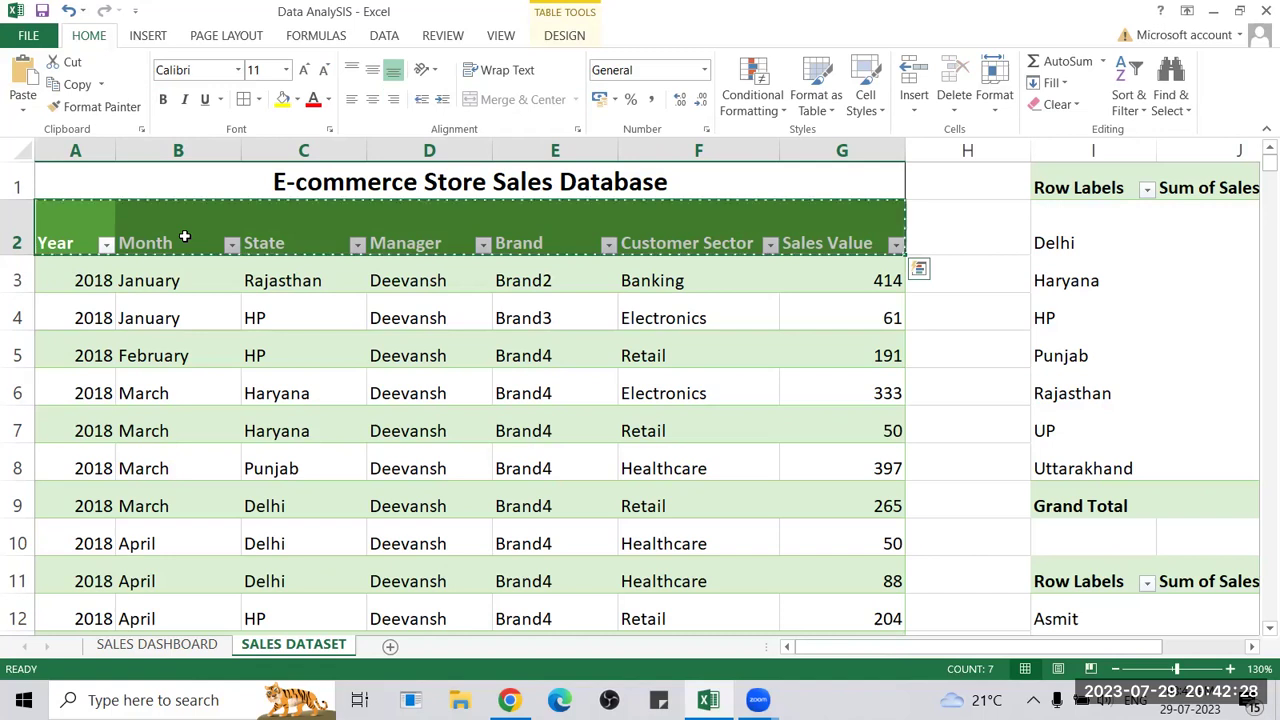
key(alt+Tab)
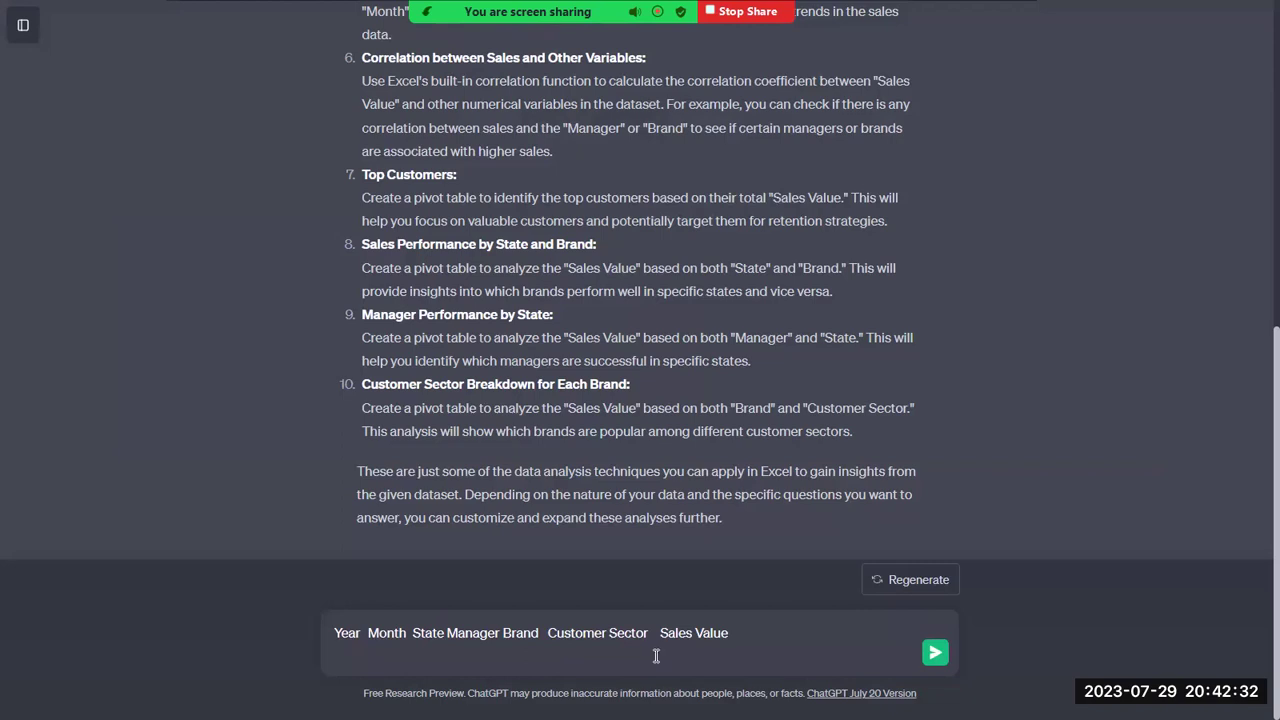
Highlight the Total Sales Value per State and Sales Performance by Manager suggestions in ChatGPT's answer.
key(ctrl+a)
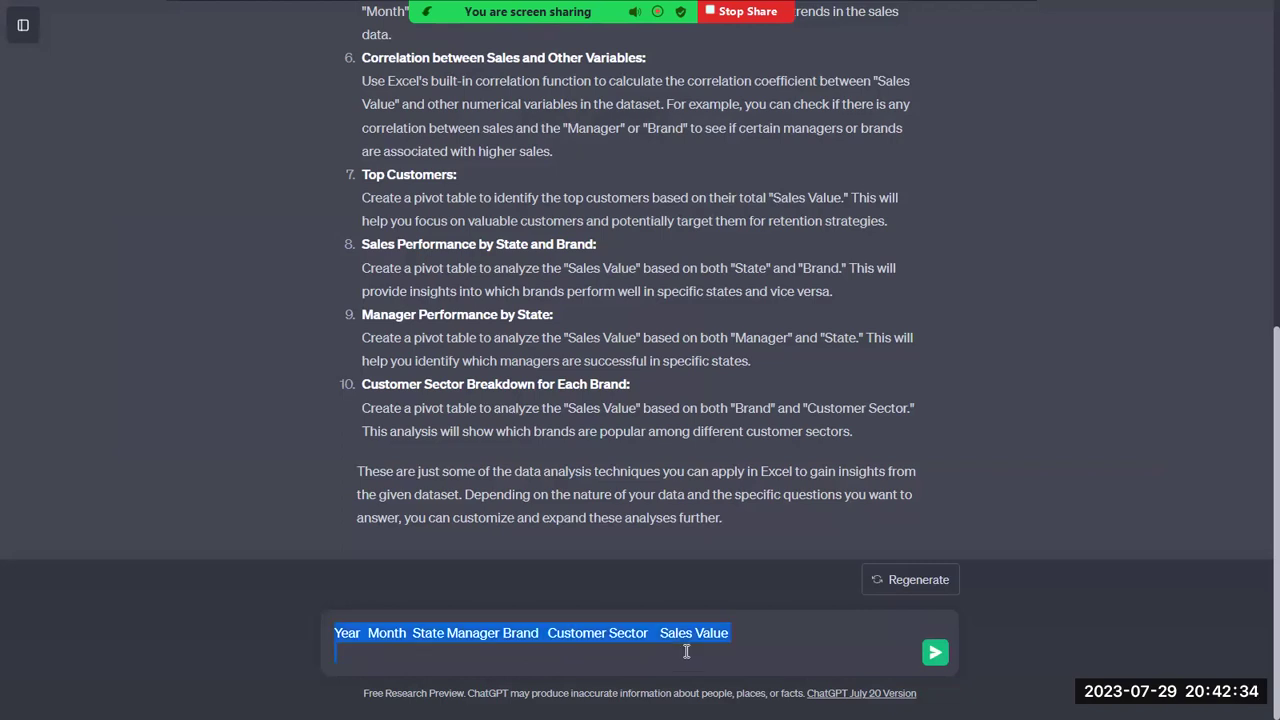
click(686, 651)
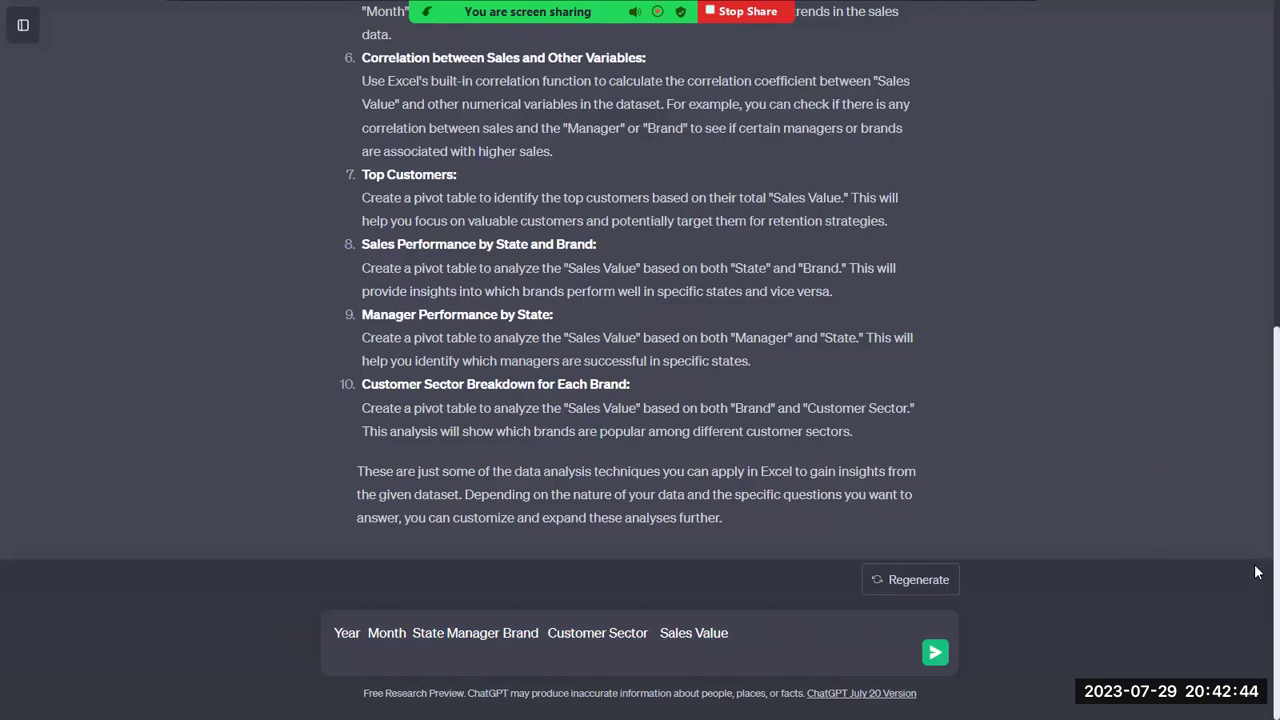
scroll(1257, 492, up, 10)
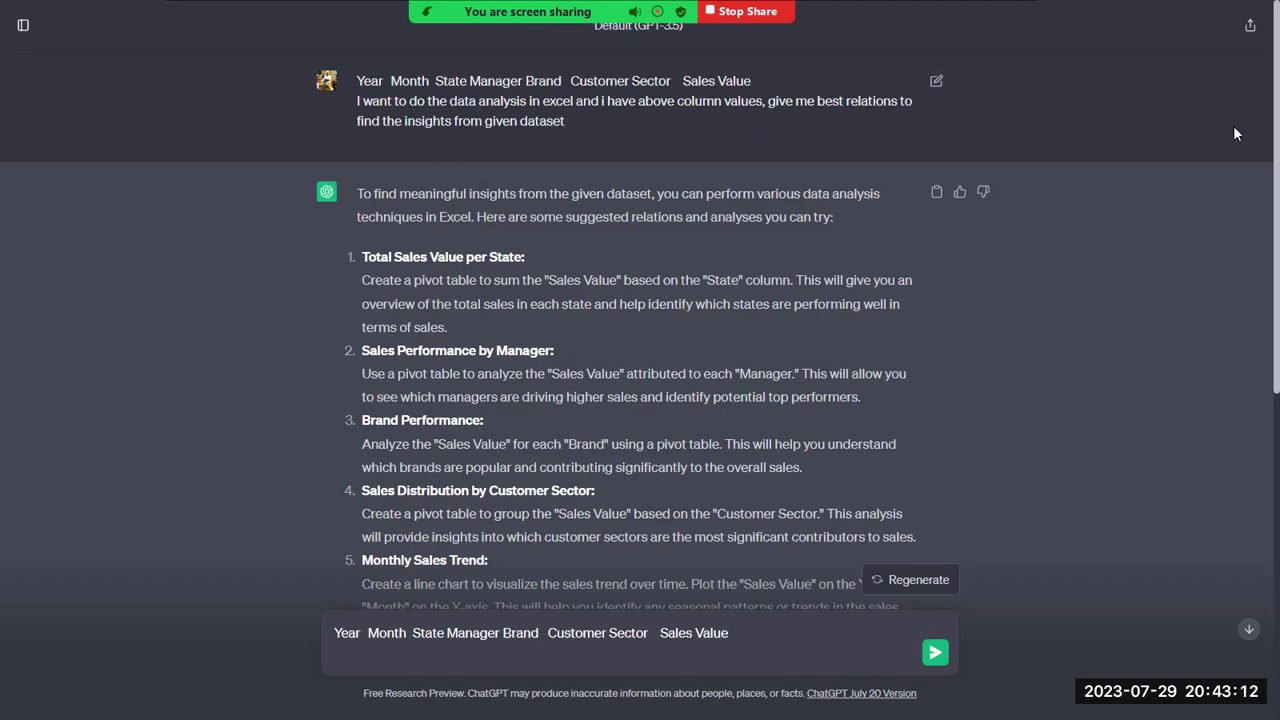
scroll(663, 136, down, 1)
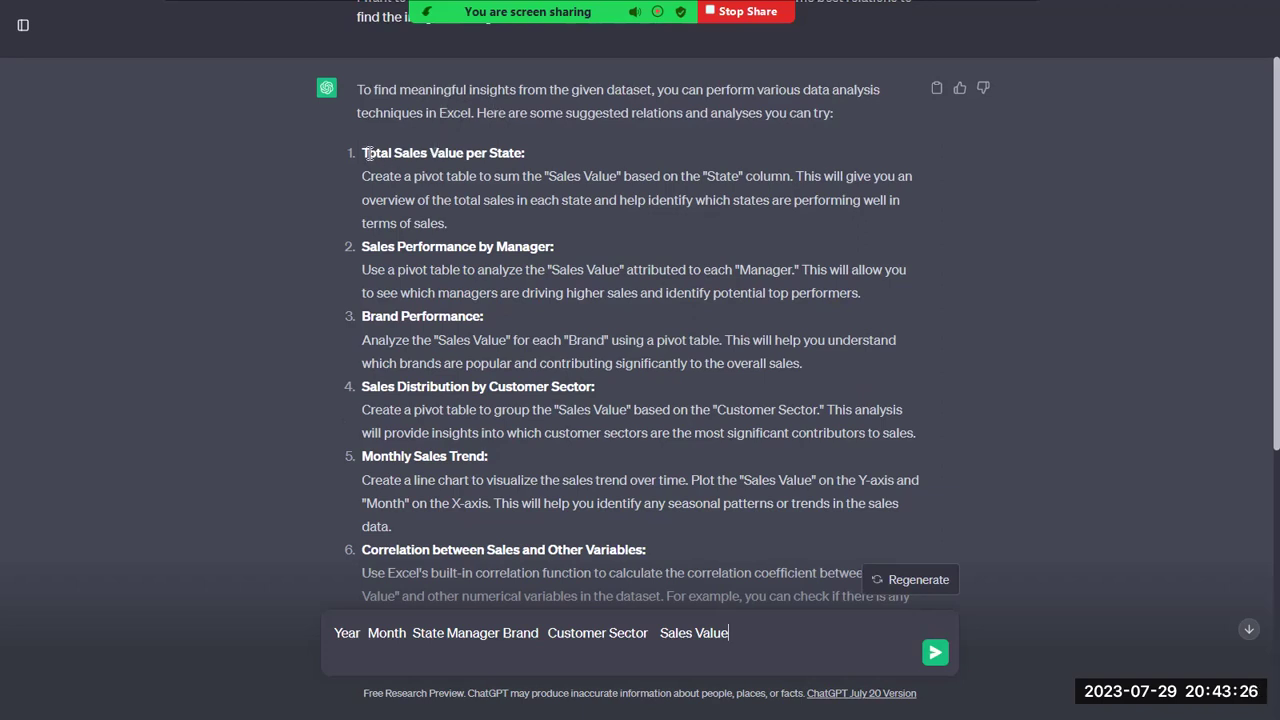
drag(363, 152, 481, 163)
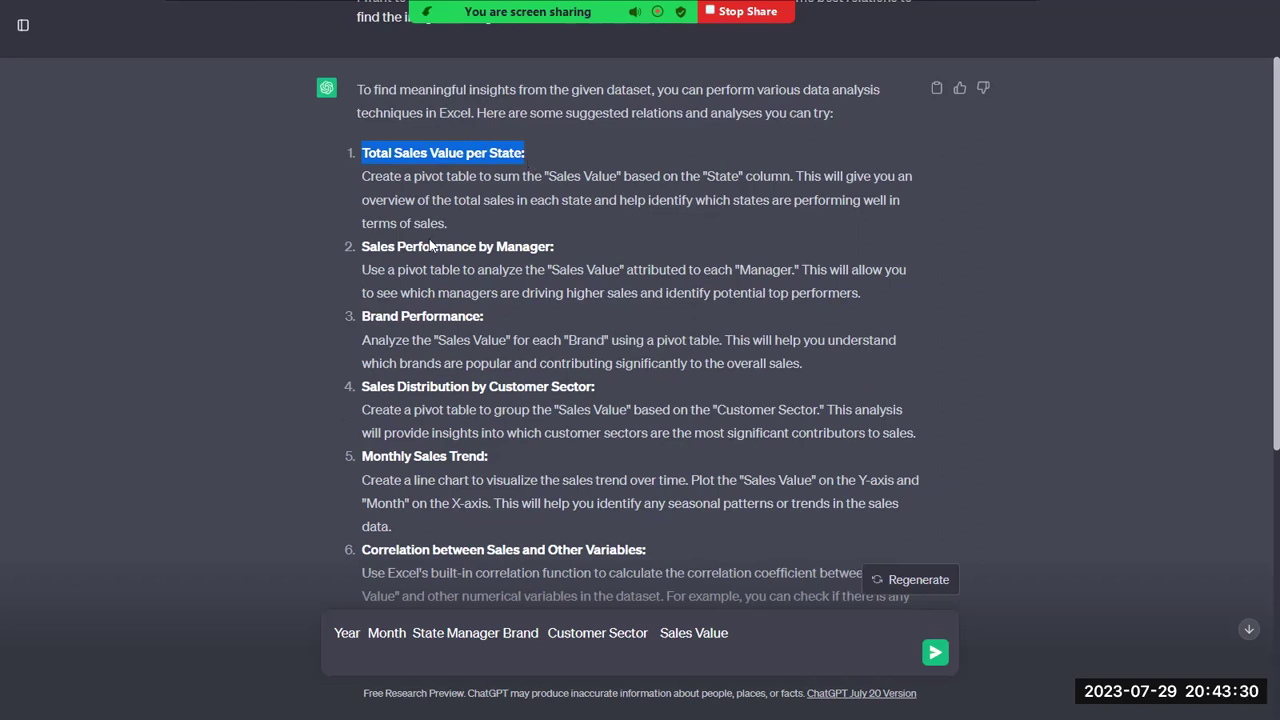
drag(363, 247, 555, 254)
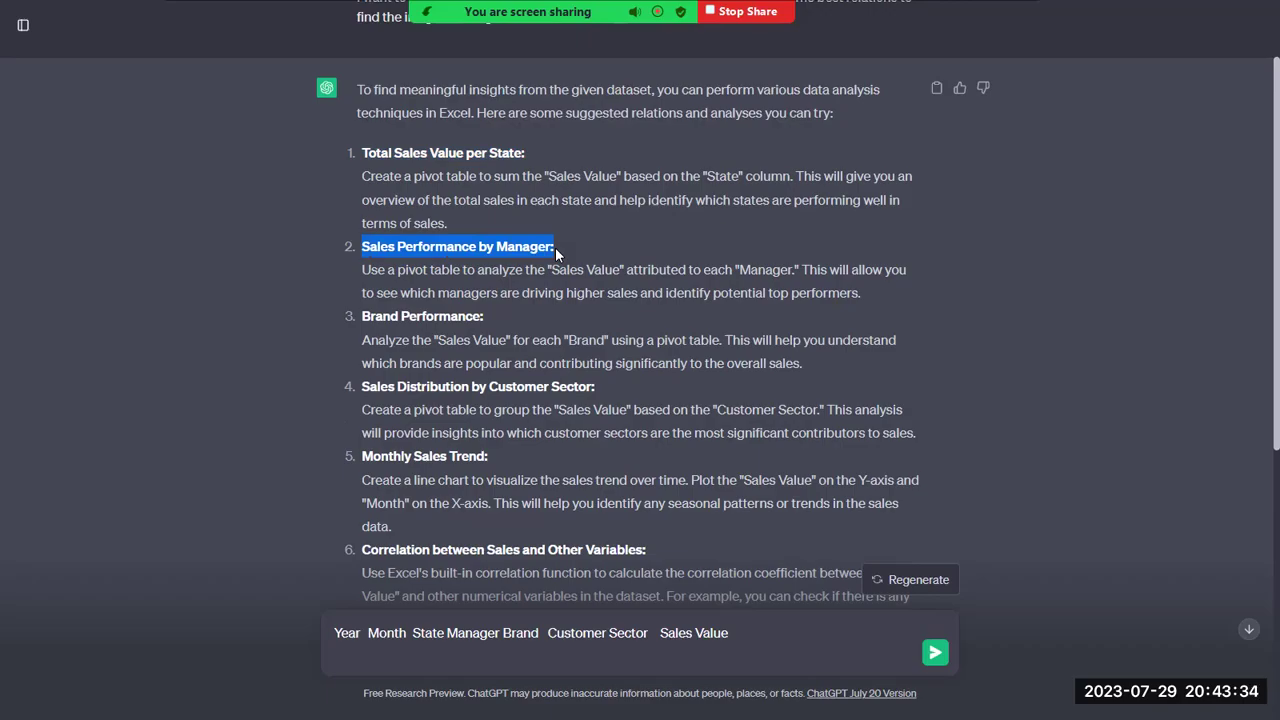
key(alt+Tab)
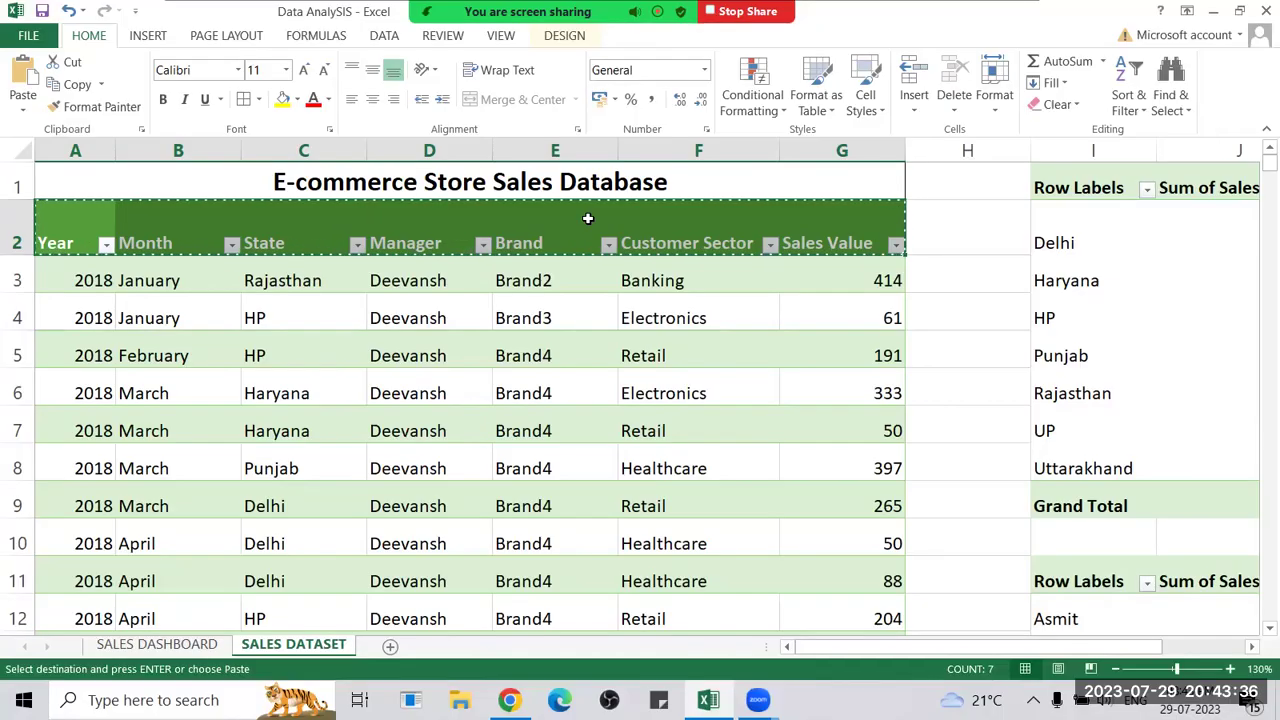
click(303, 230)
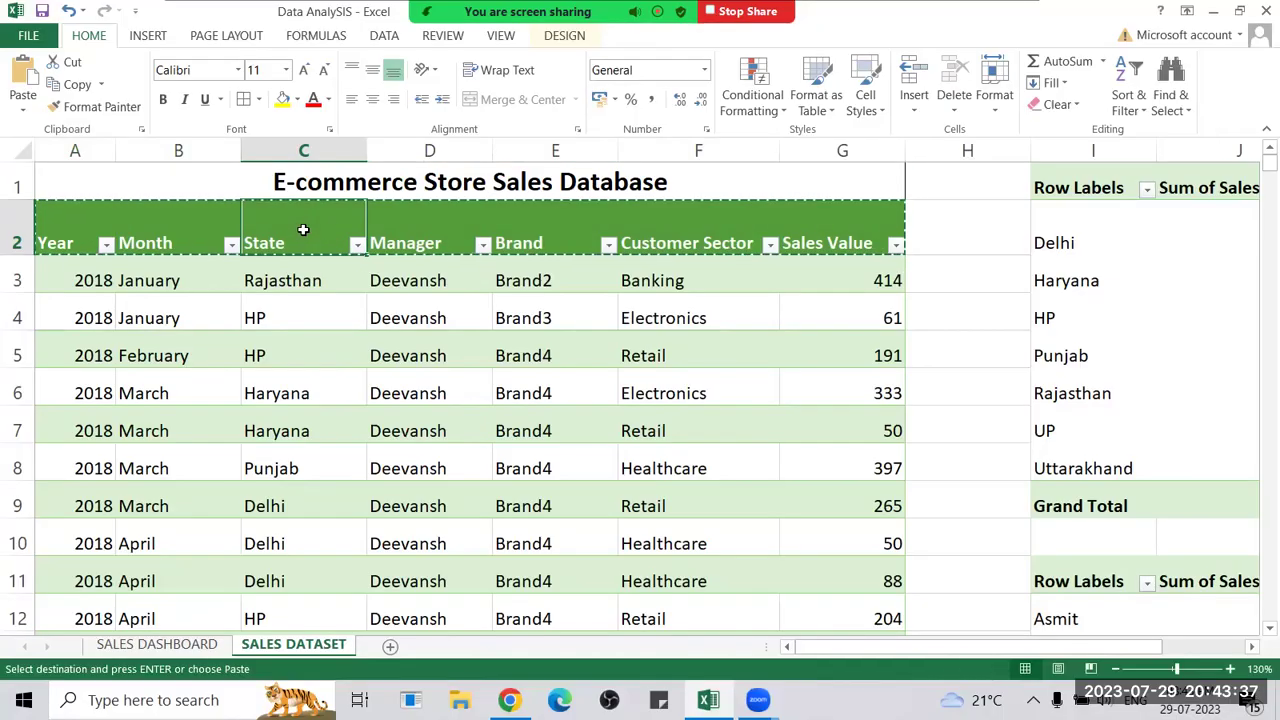
click(830, 213)
click(314, 230)
click(308, 149)
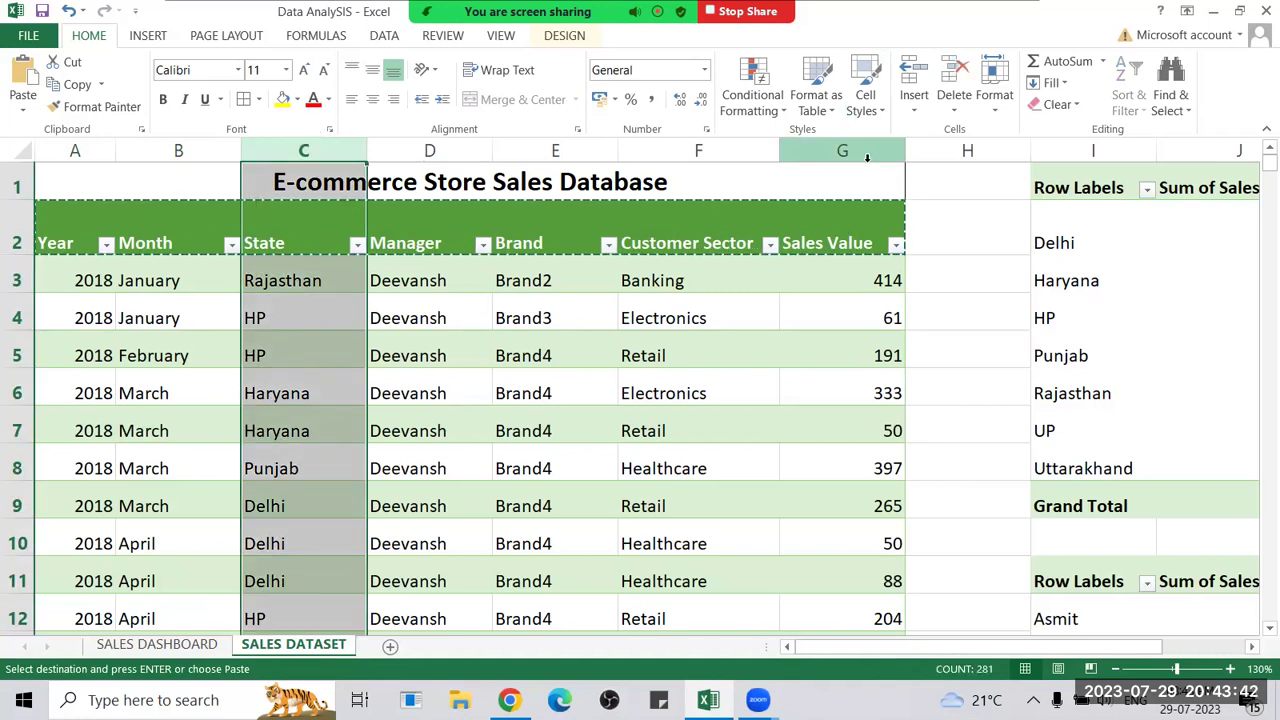
click(848, 182)
click(845, 149)
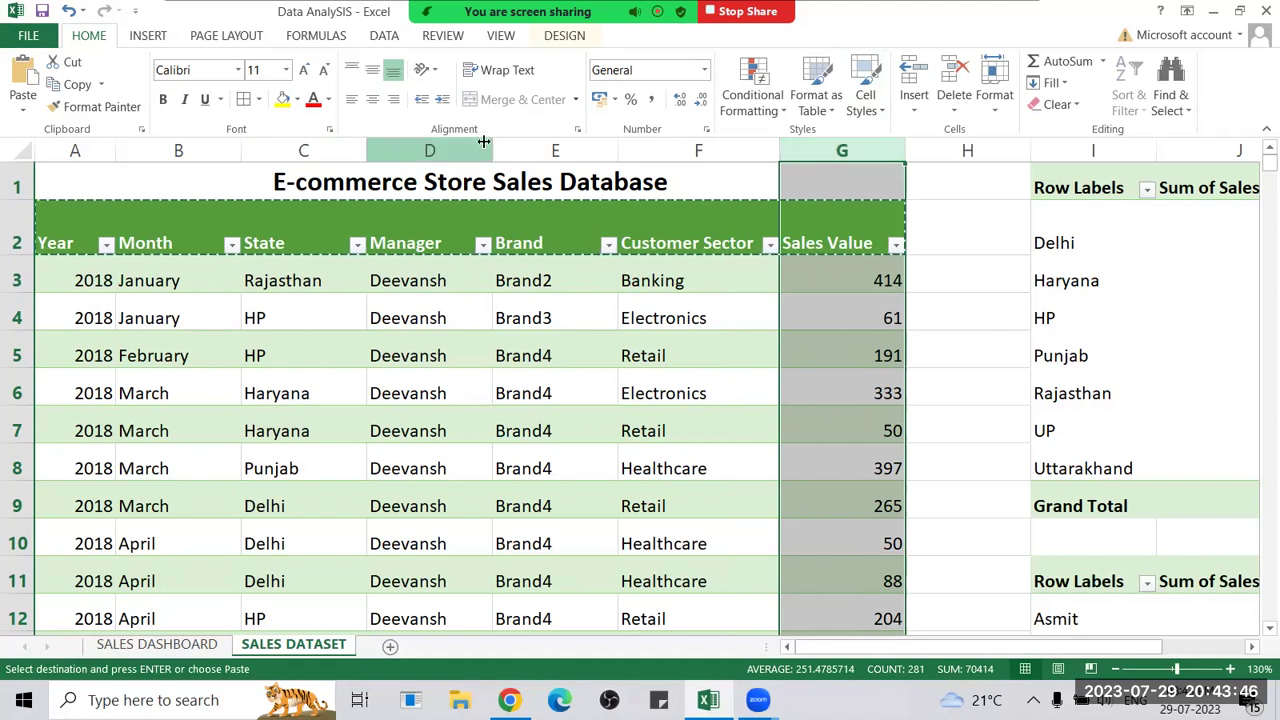
key(alt+Tab)
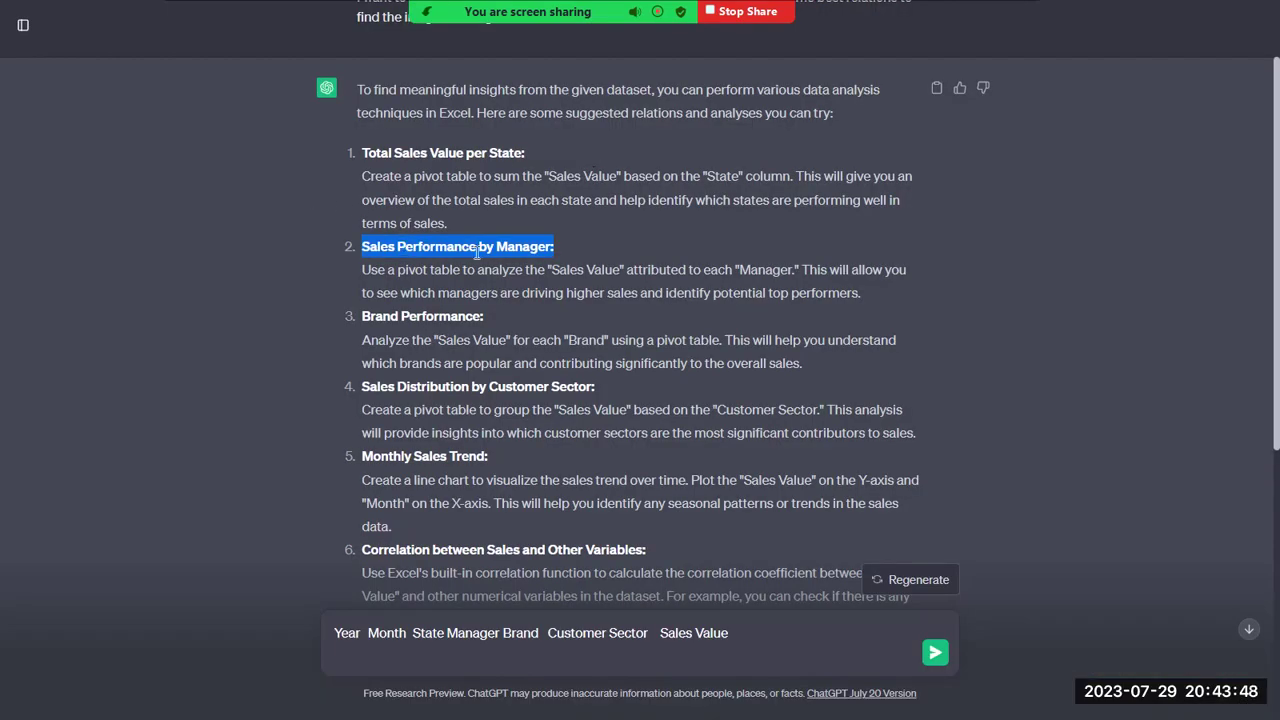
key(alt+Tab)
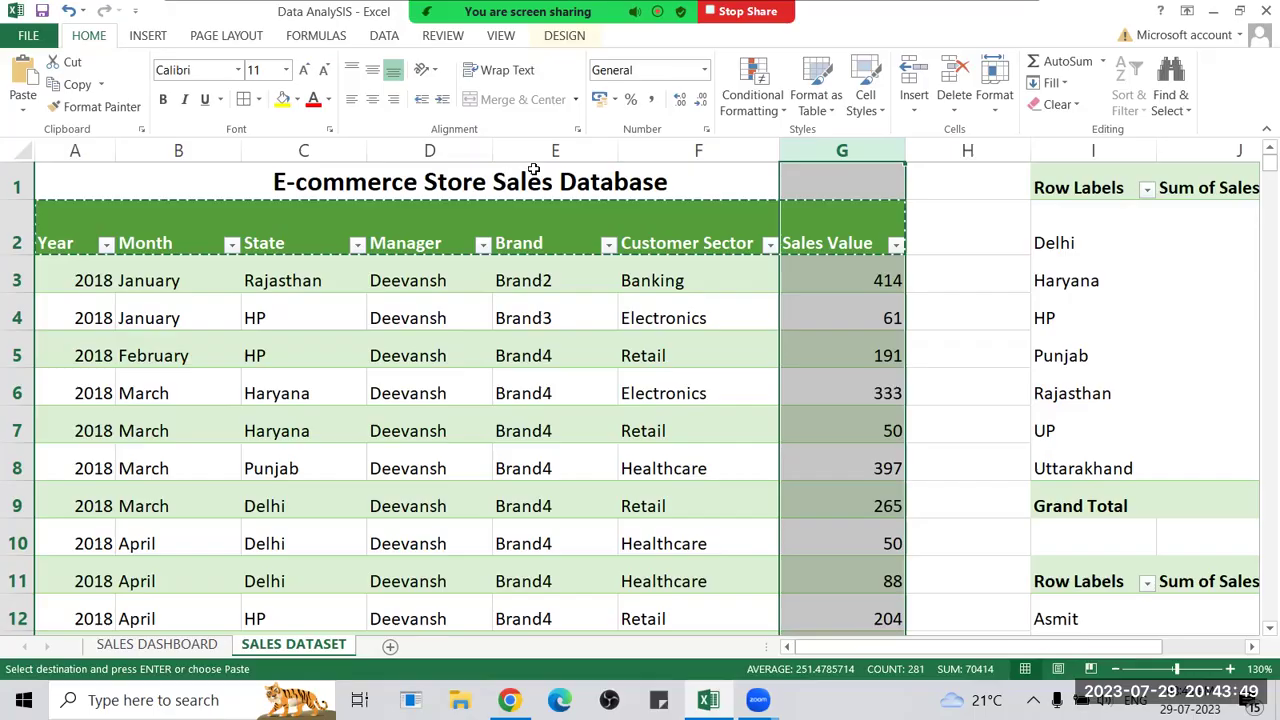
click(412, 148)
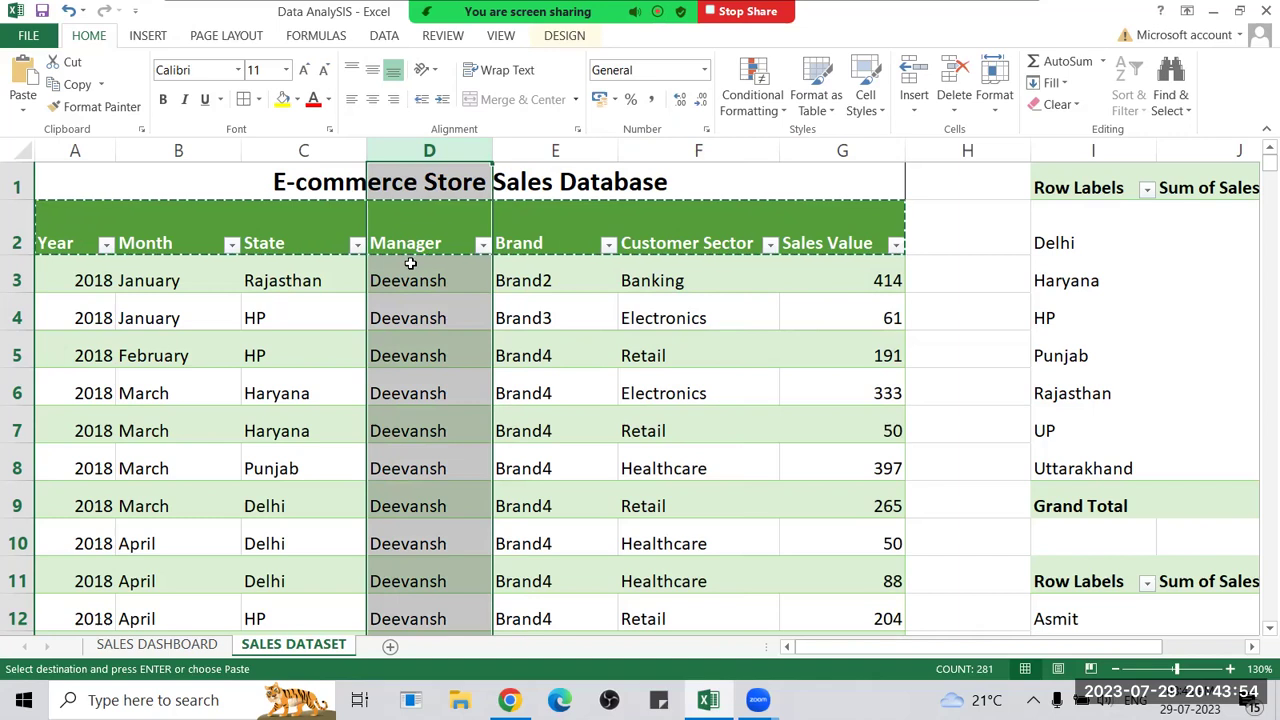
click(842, 150)
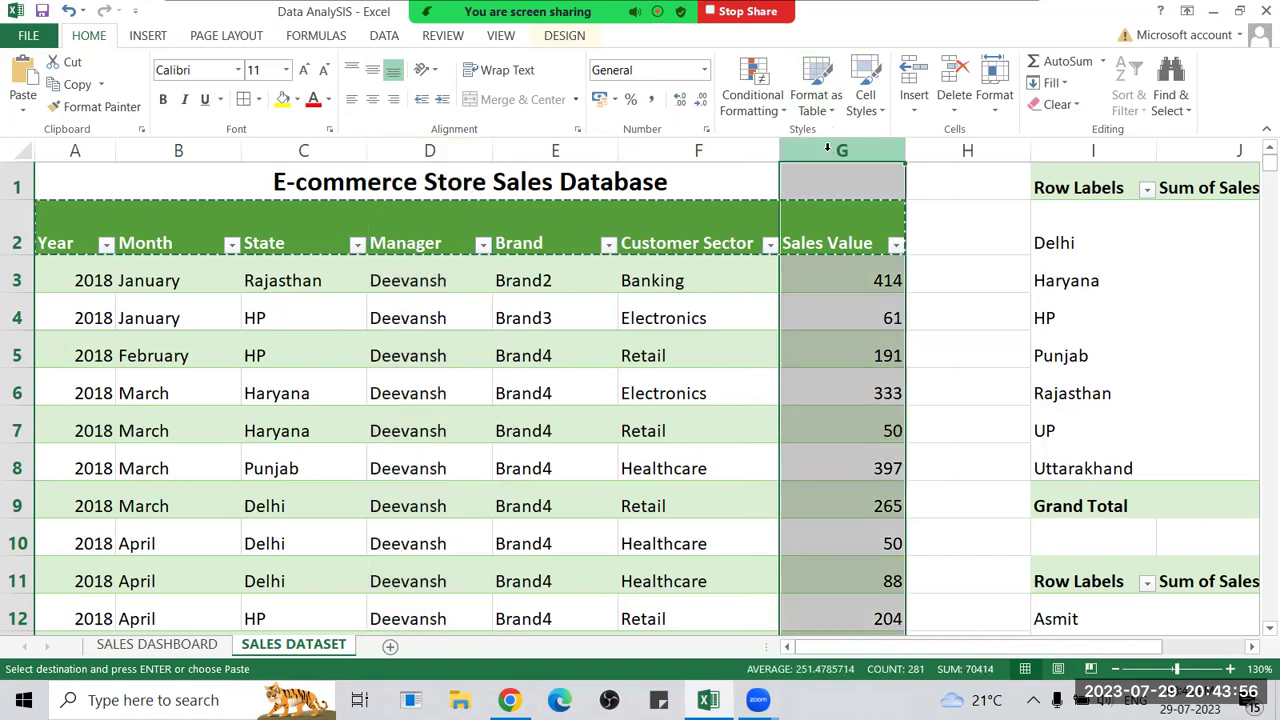
click(414, 152)
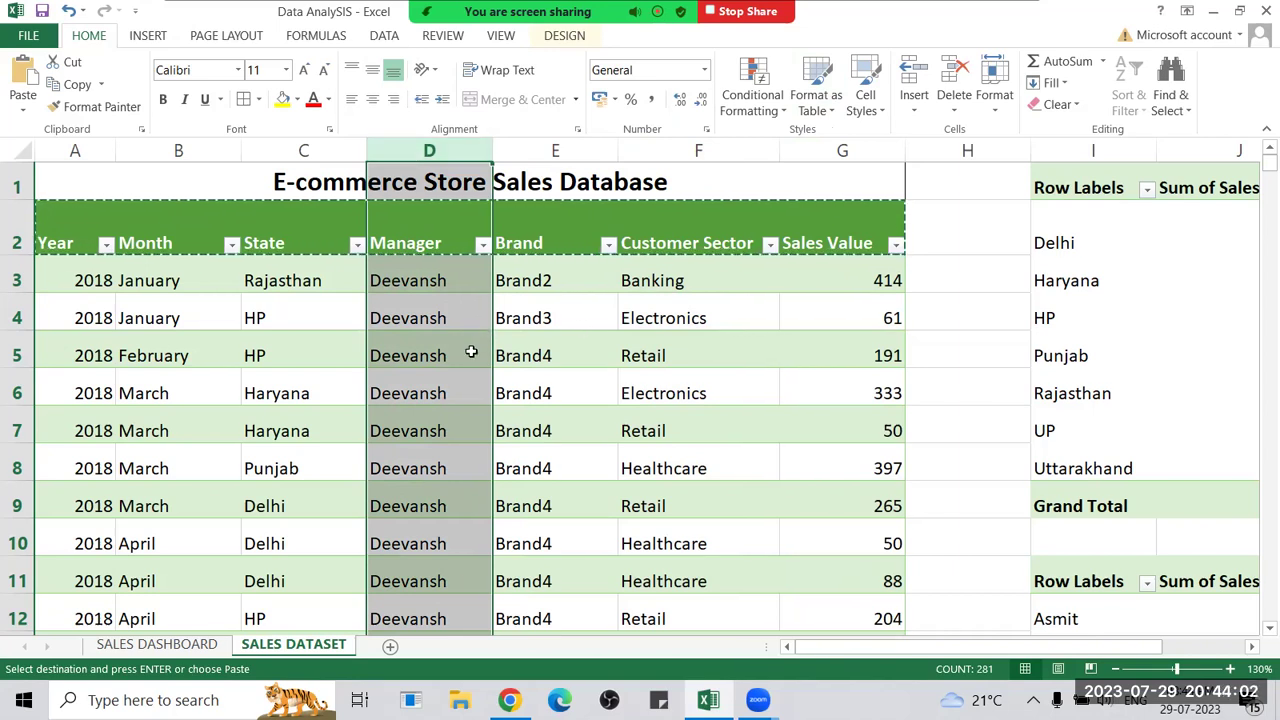
click(512, 396)
click(408, 424)
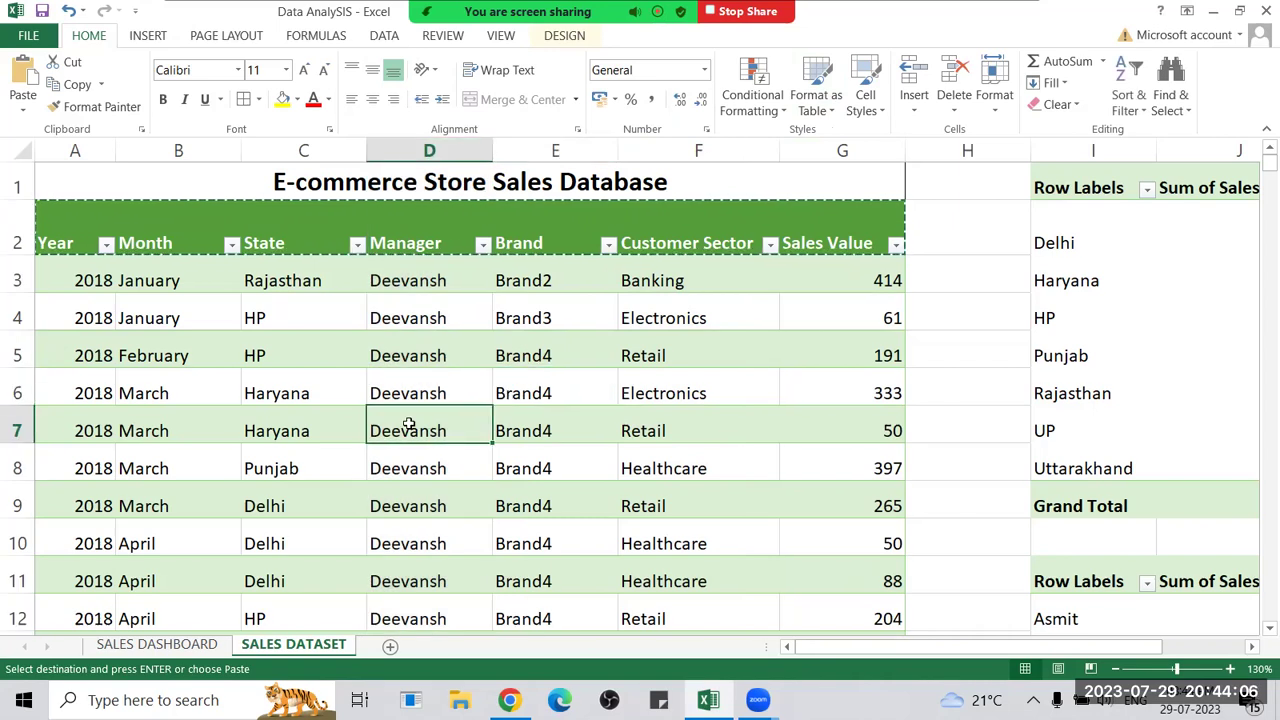
Select the Brand and then Sales Value columns against ChatGPT's suggestions, then clear the manager highlight.
key(alt+Tab)
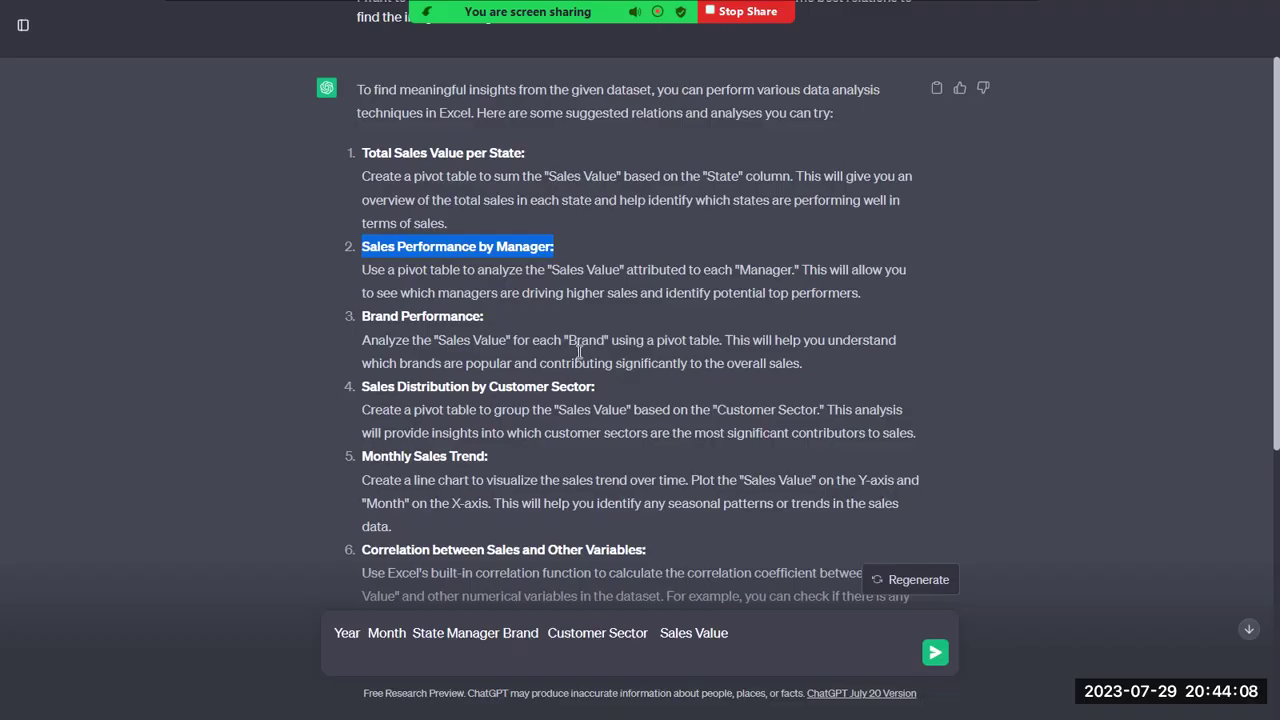
key(alt+Tab)
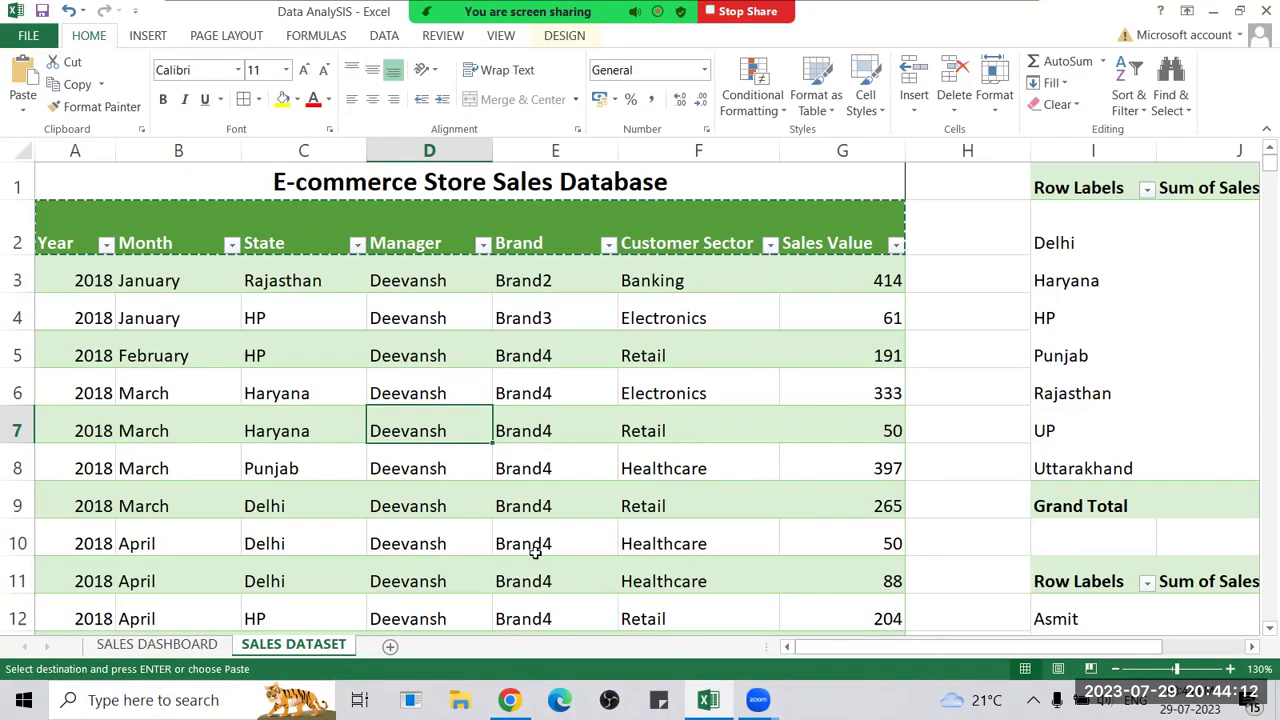
click(555, 150)
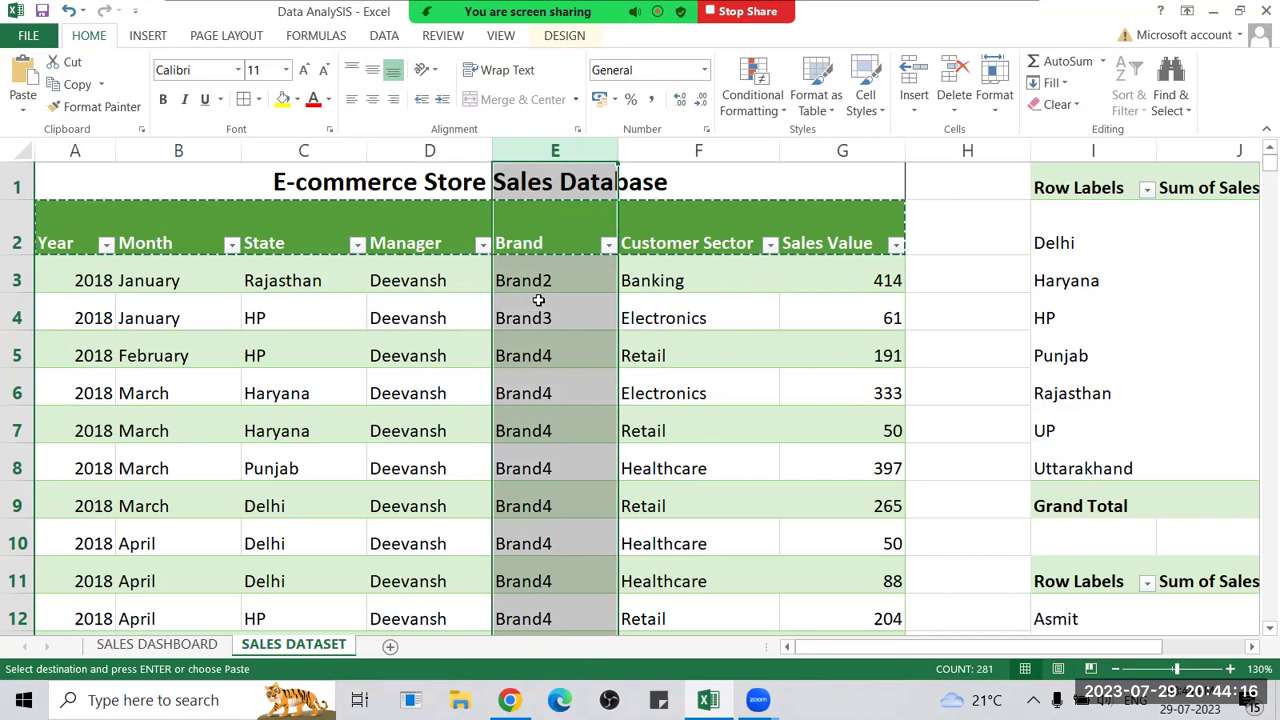
key(alt+Tab)
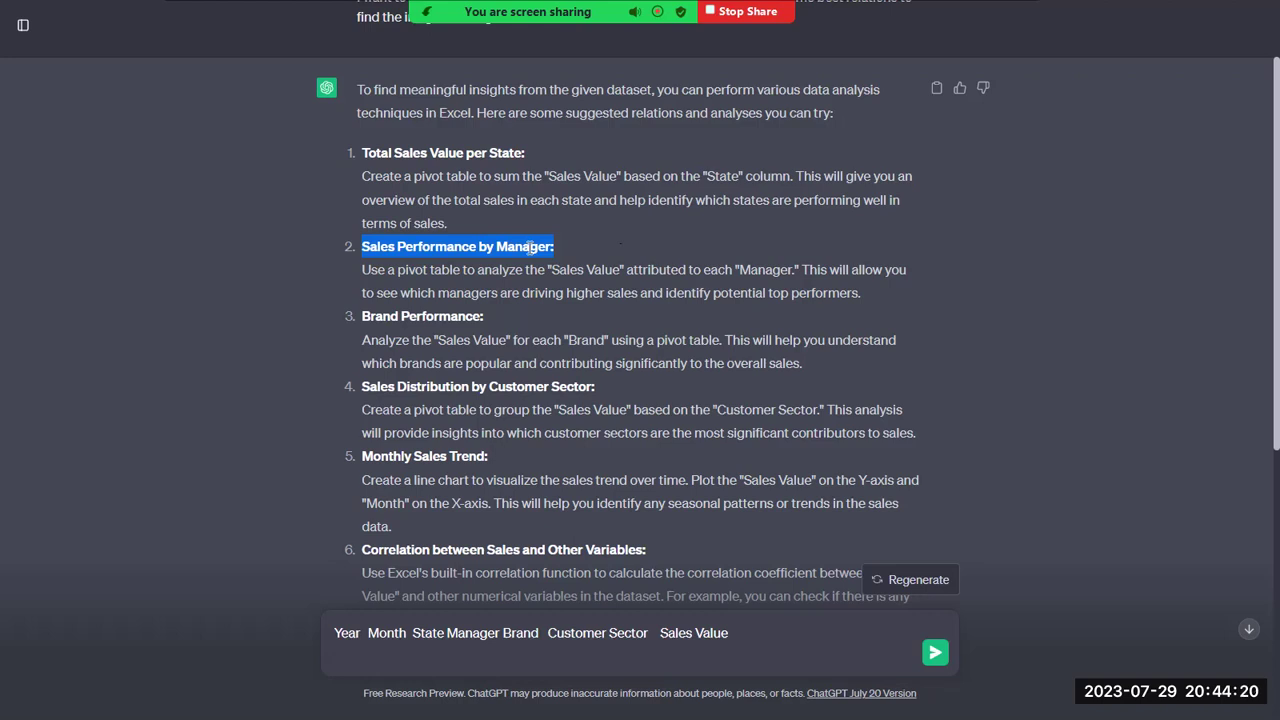
key(alt+Tab)
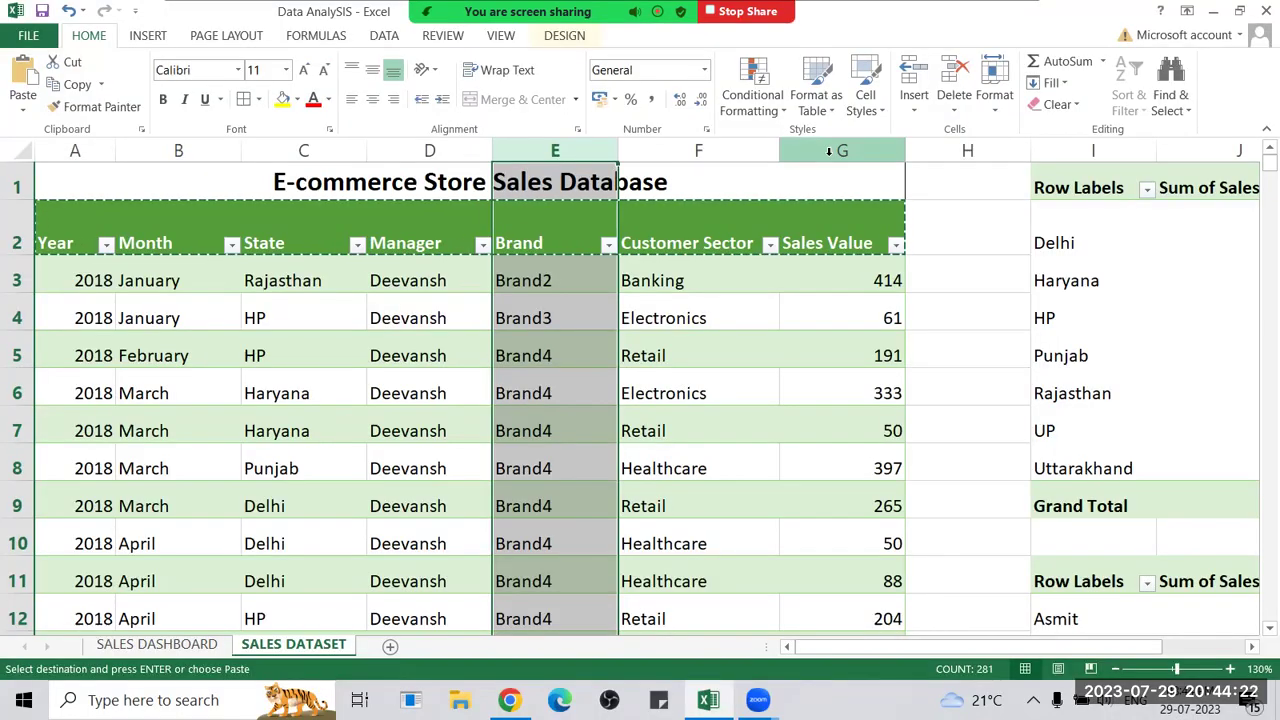
click(829, 150)
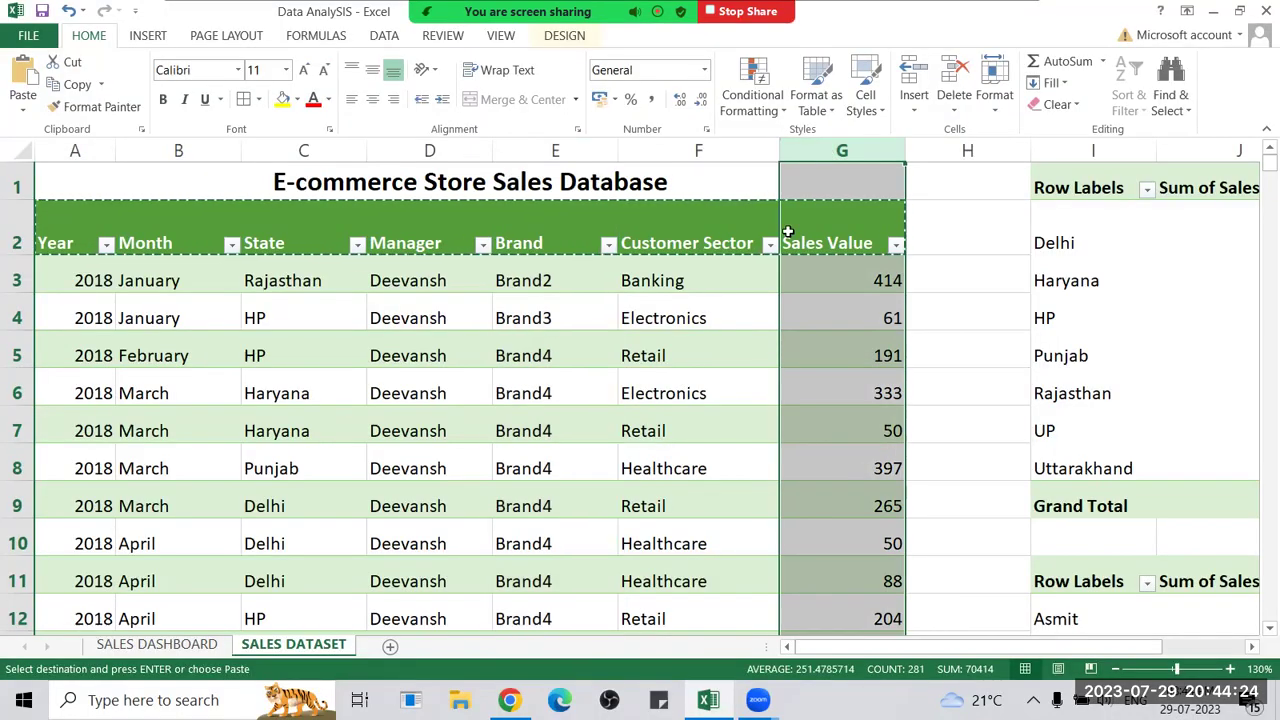
key(alt+Tab)
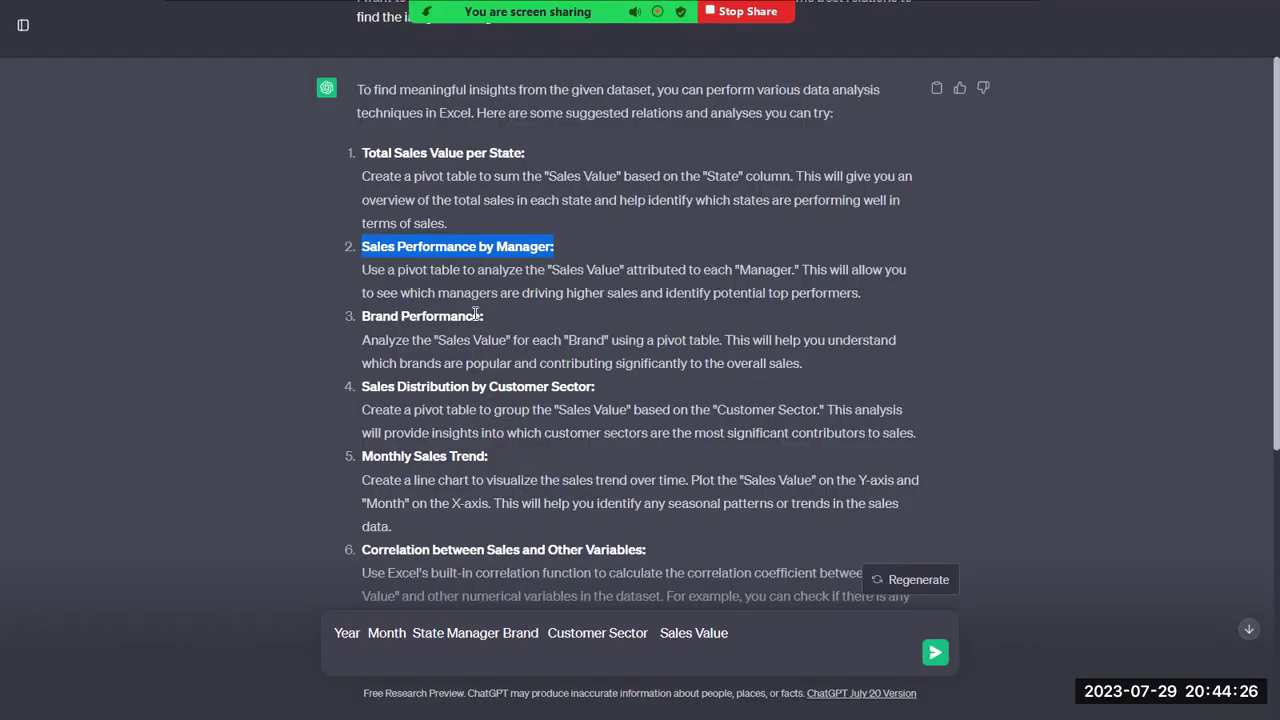
click(632, 377)
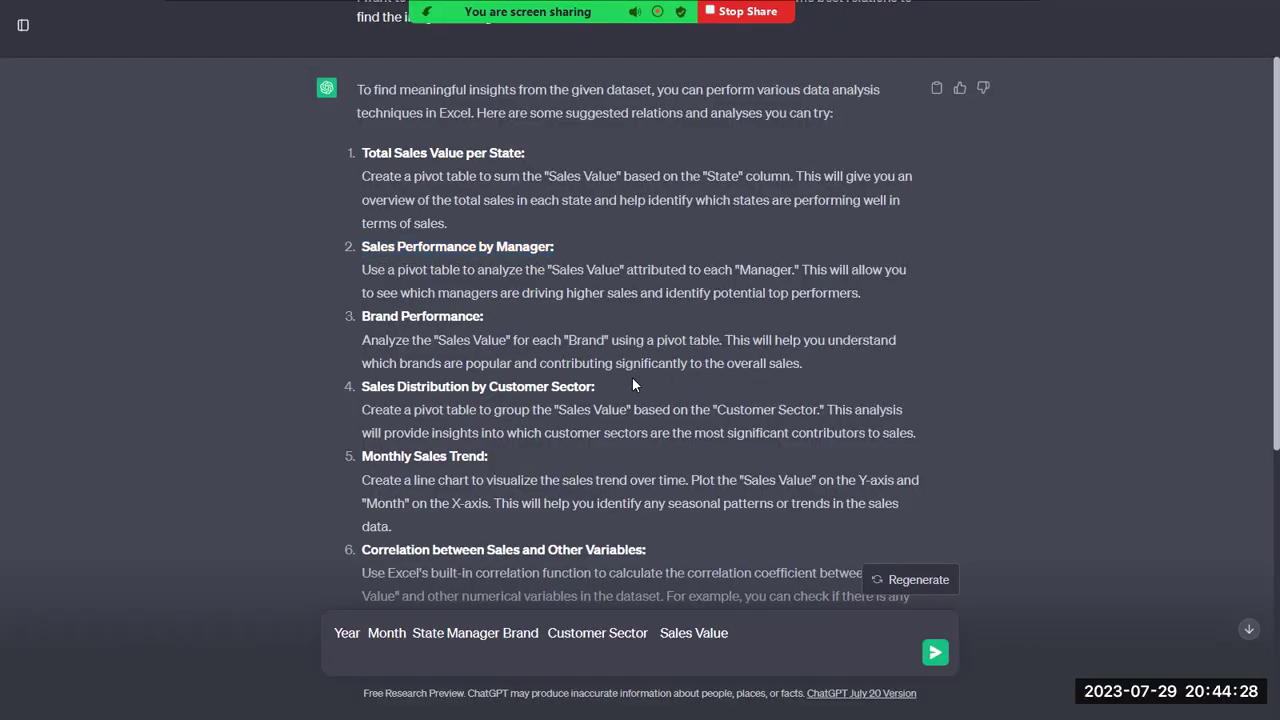
Highlight the Sales Distribution by Customer Sector heading in ChatGPT's answer.
scroll(1257, 293, down, 2)
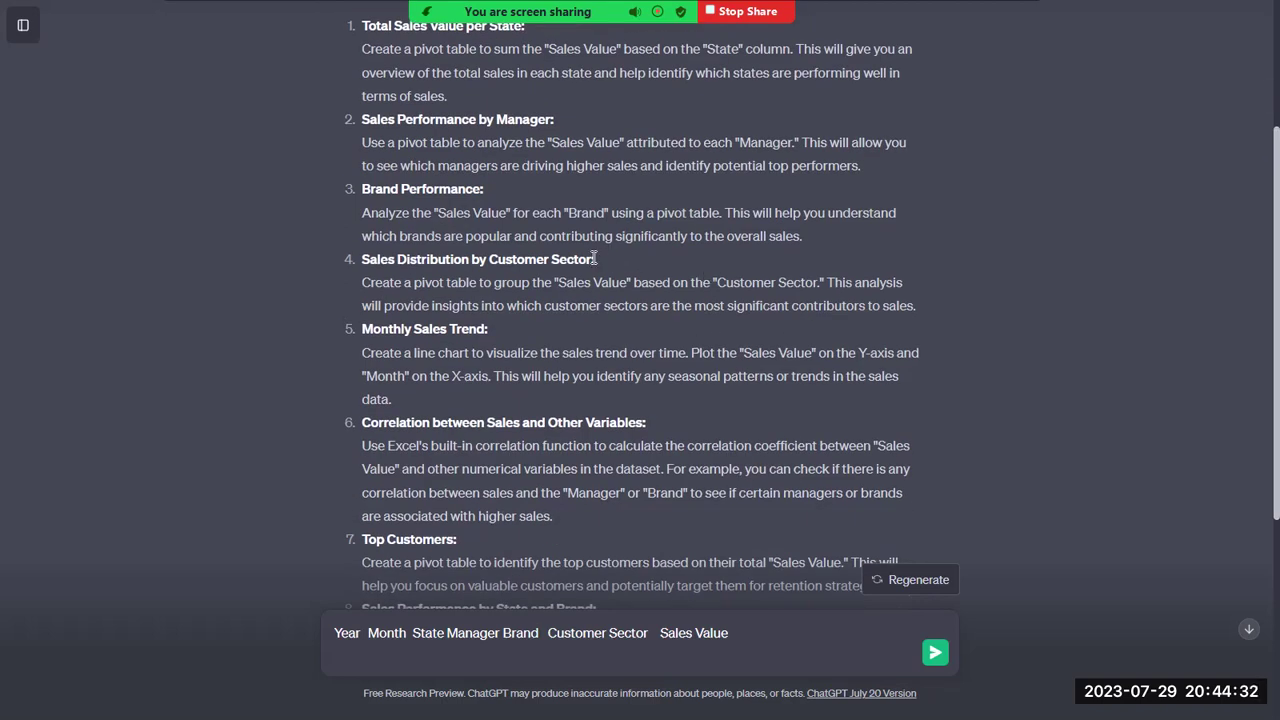
drag(600, 259, 381, 260)
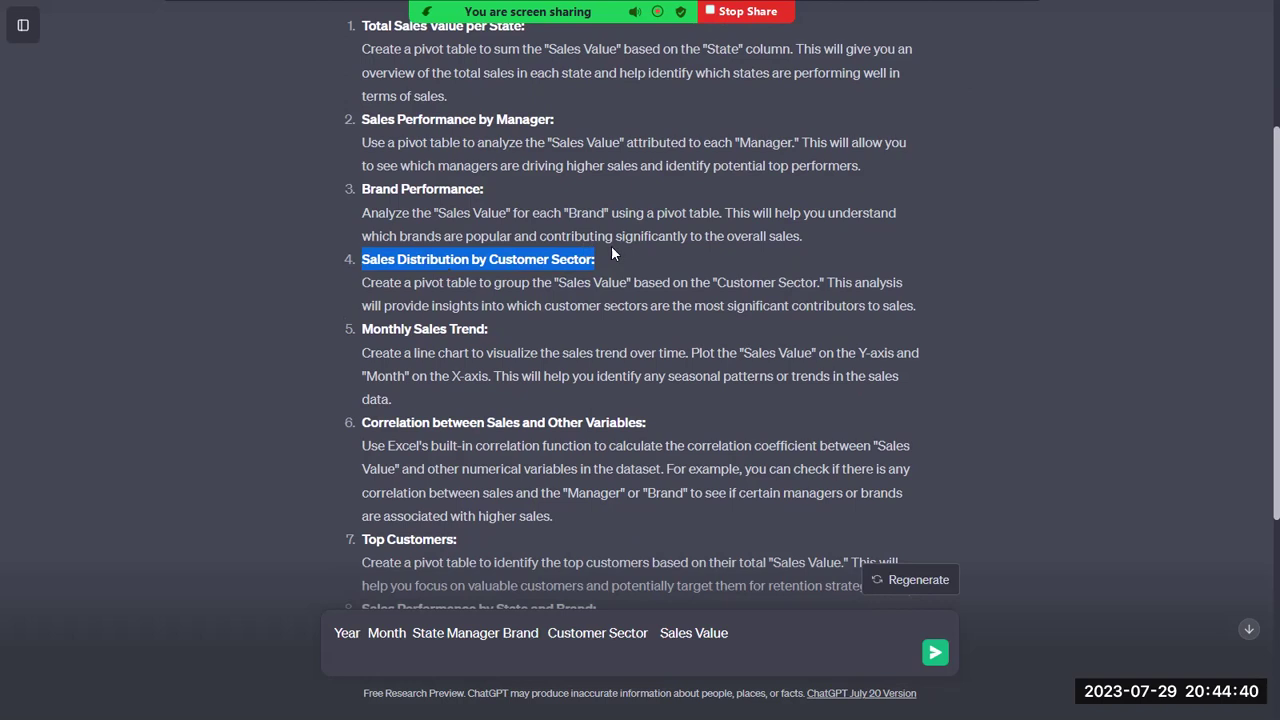
drag(613, 261, 347, 252)
key(alt+Tab)
Select the Customer Sector and Sales Value columns, then the Month and Sales Value columns.
drag(783, 256, 869, 163)
click(703, 176)
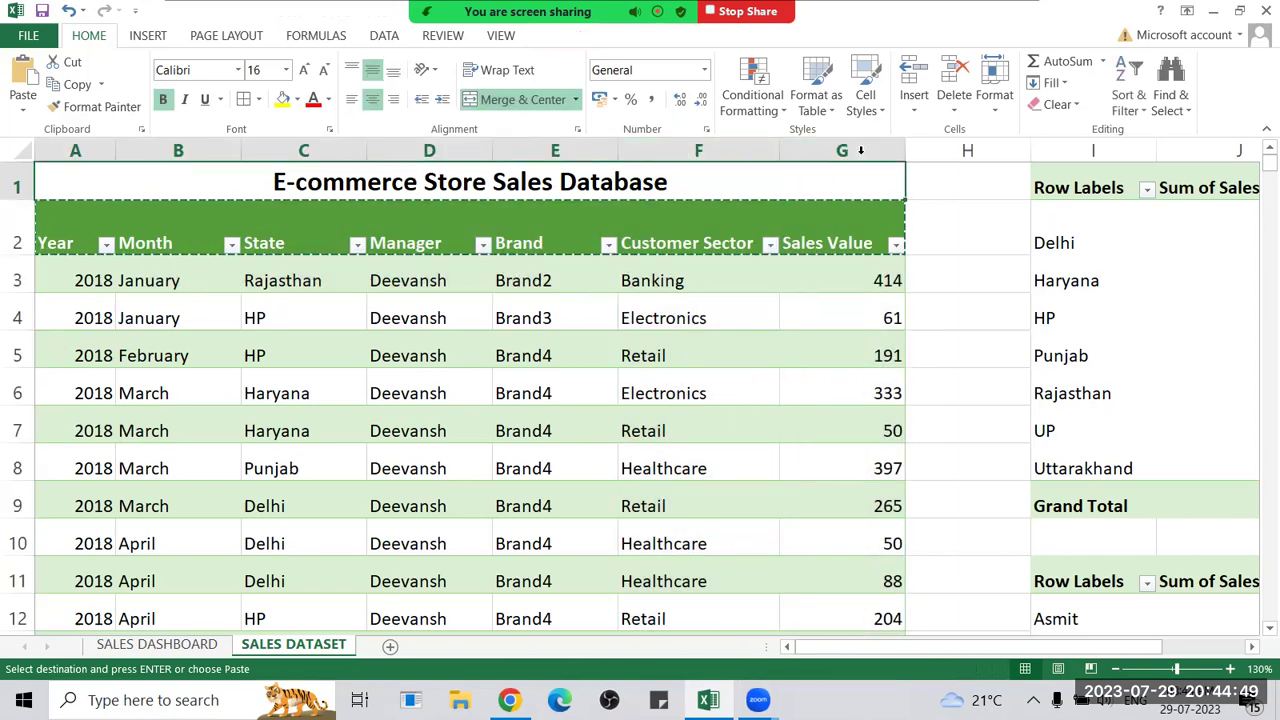
click(698, 150)
click(840, 150)
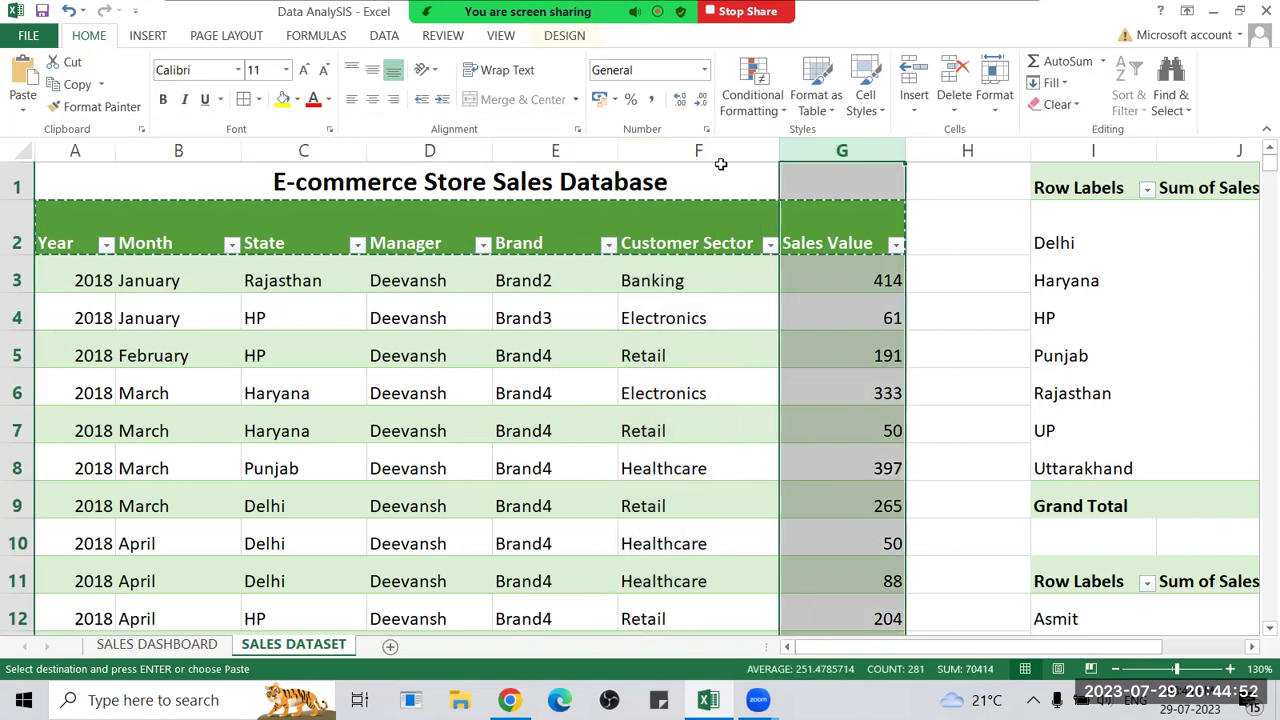
key(alt+Tab)
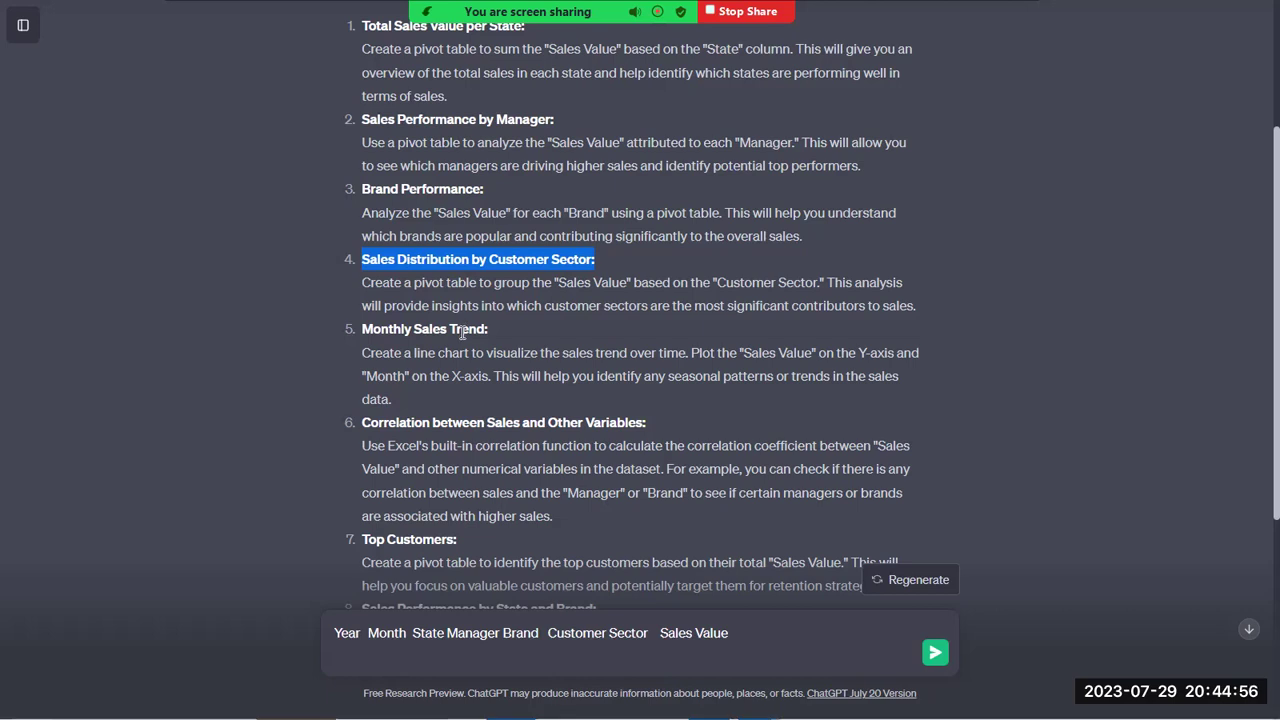
key(alt+Tab)
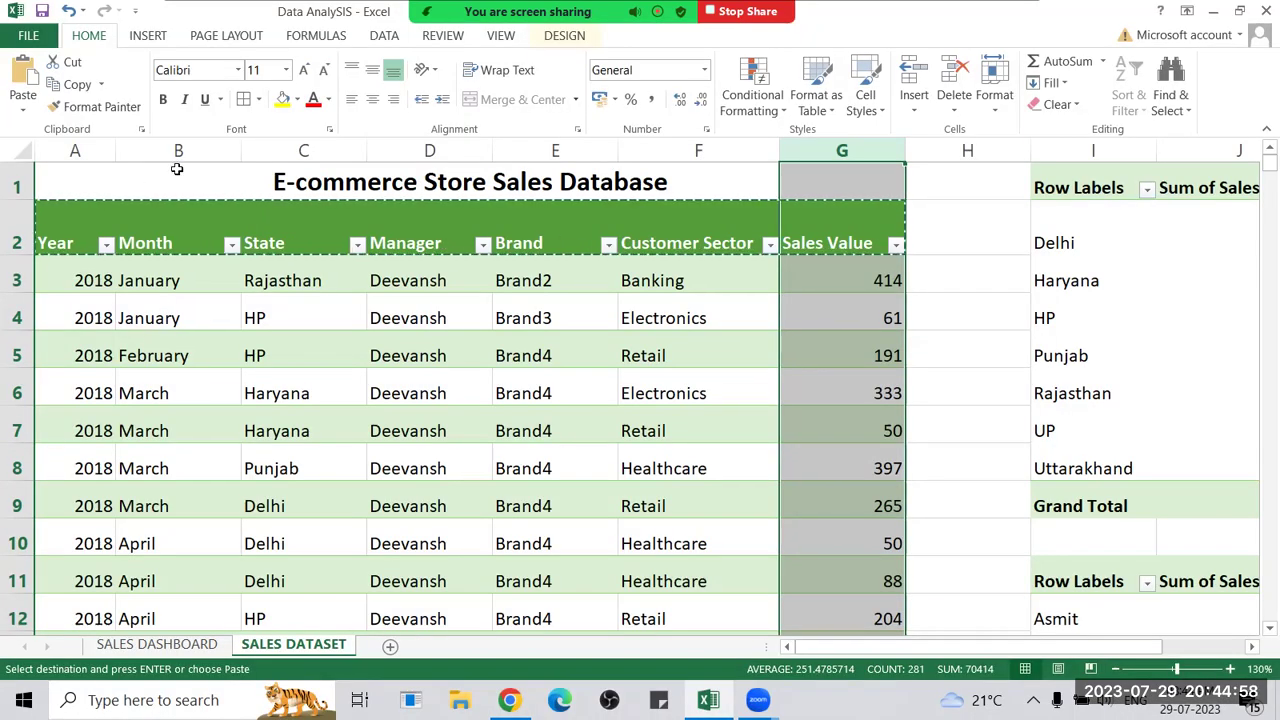
click(157, 147)
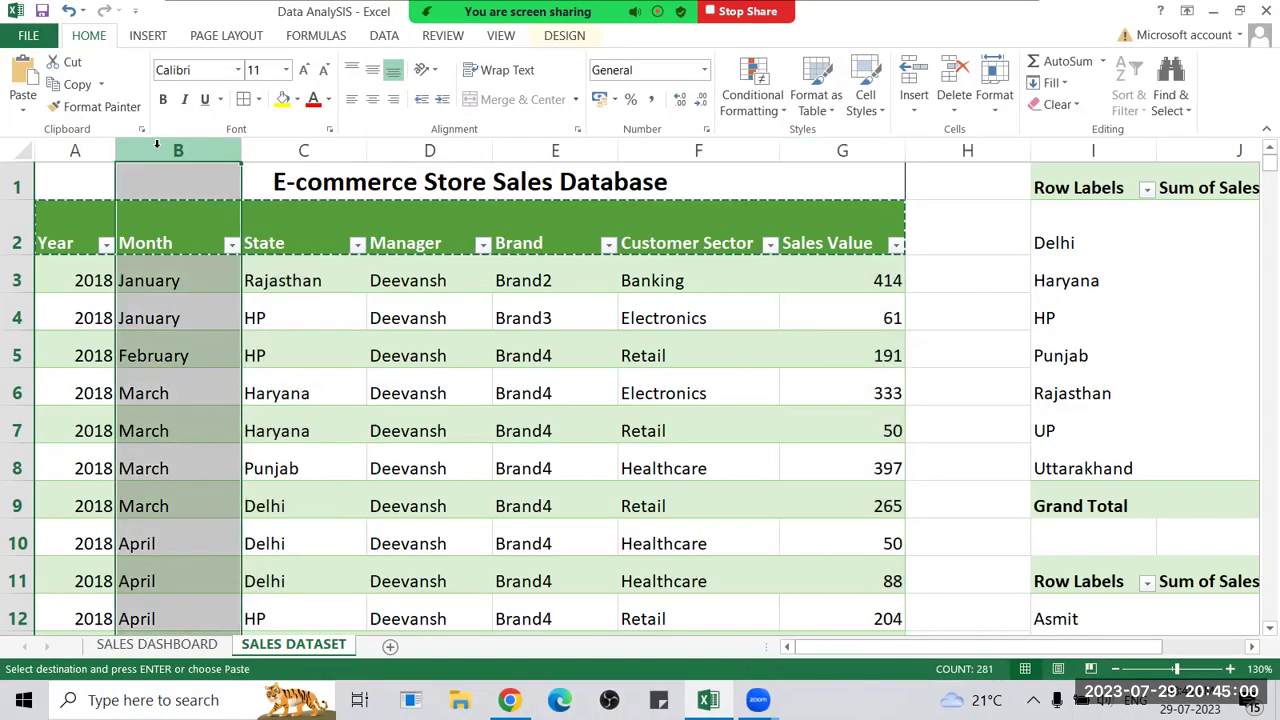
click(843, 147)
Highlight the Correlation between Sales and Other Variables heading, then return to the Excel sheet.
key(alt+Tab)
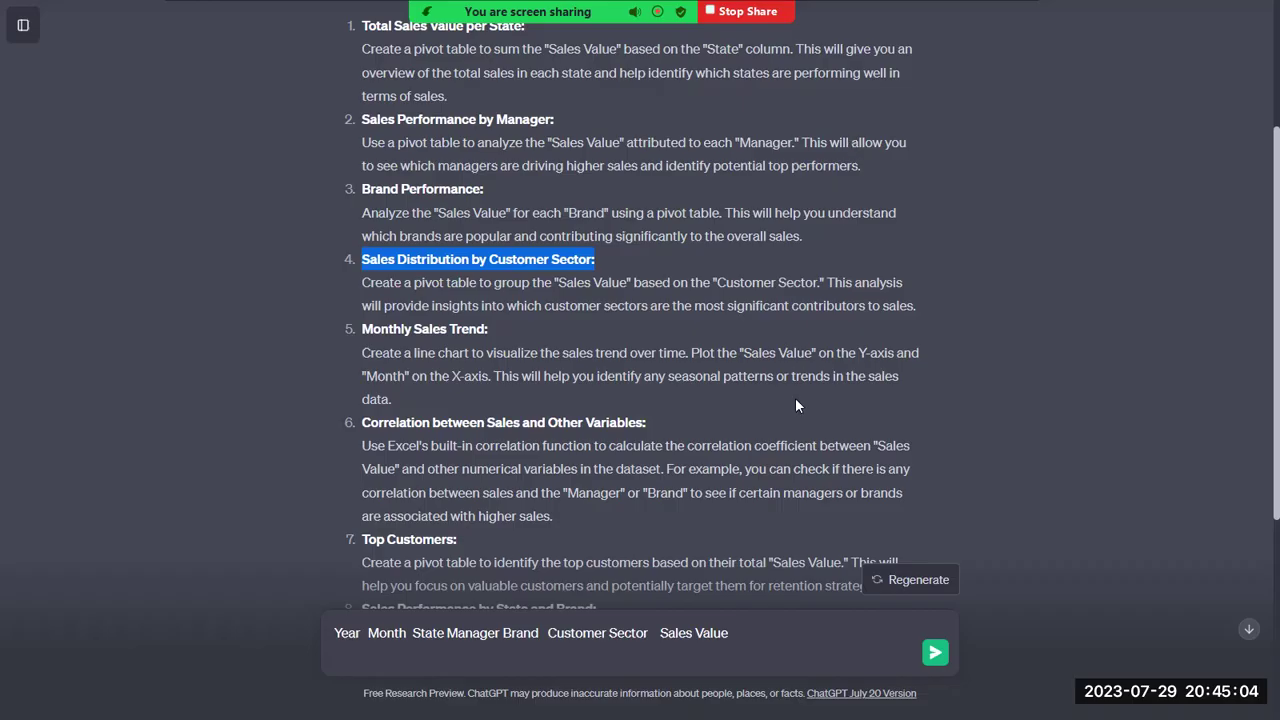
scroll(1257, 340, down, 3)
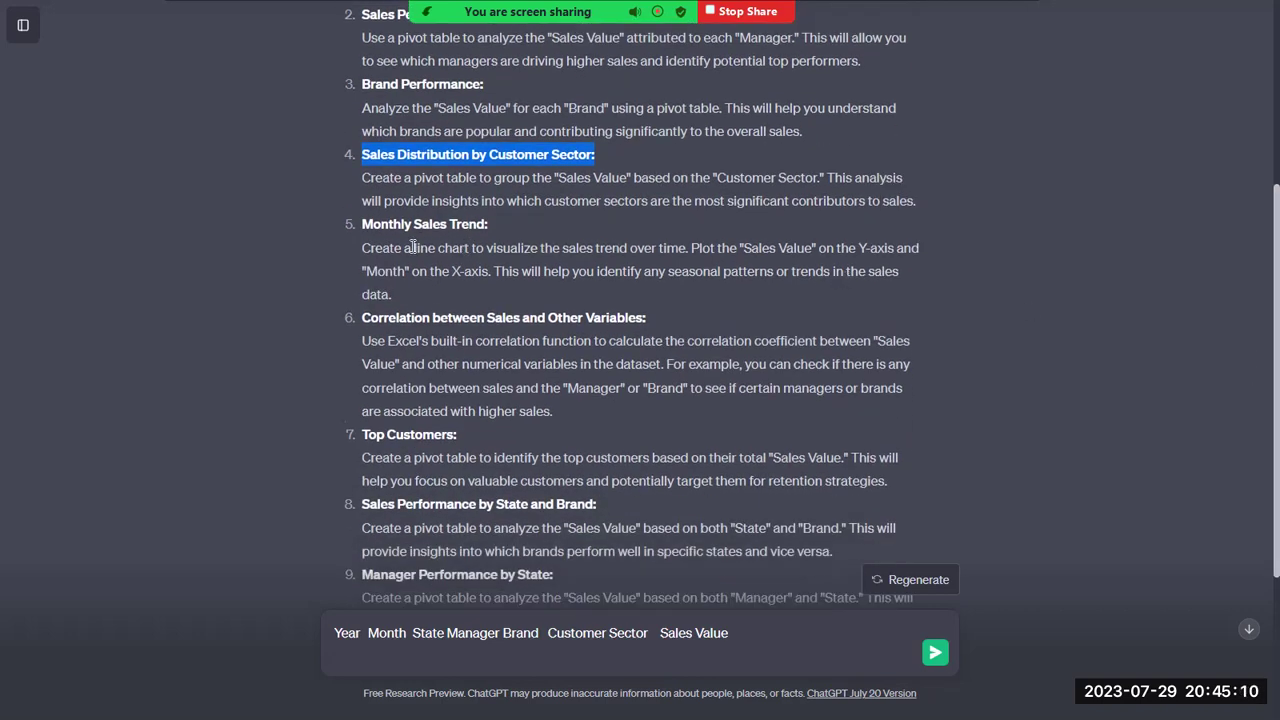
drag(363, 317, 647, 315)
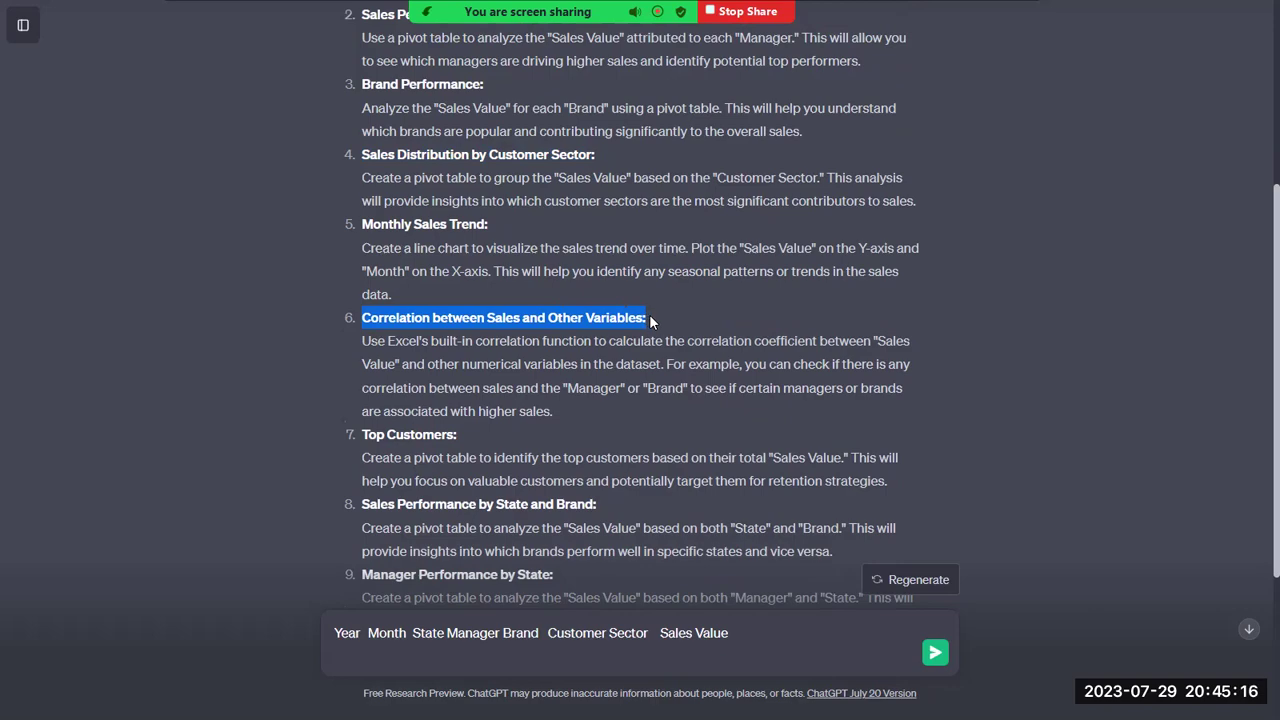
key(alt+Tab)
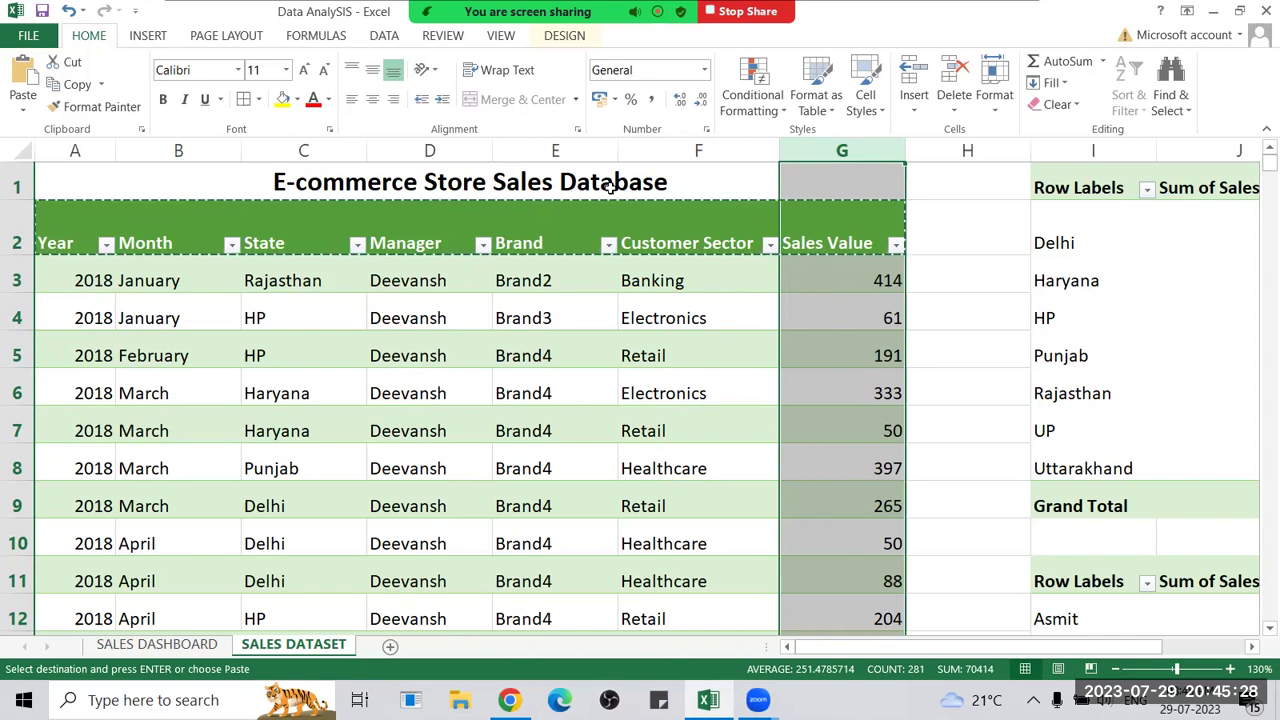
Select the sheet title, then the Sales Value and Customer Sector columns, before returning to ChatGPT.
click(711, 188)
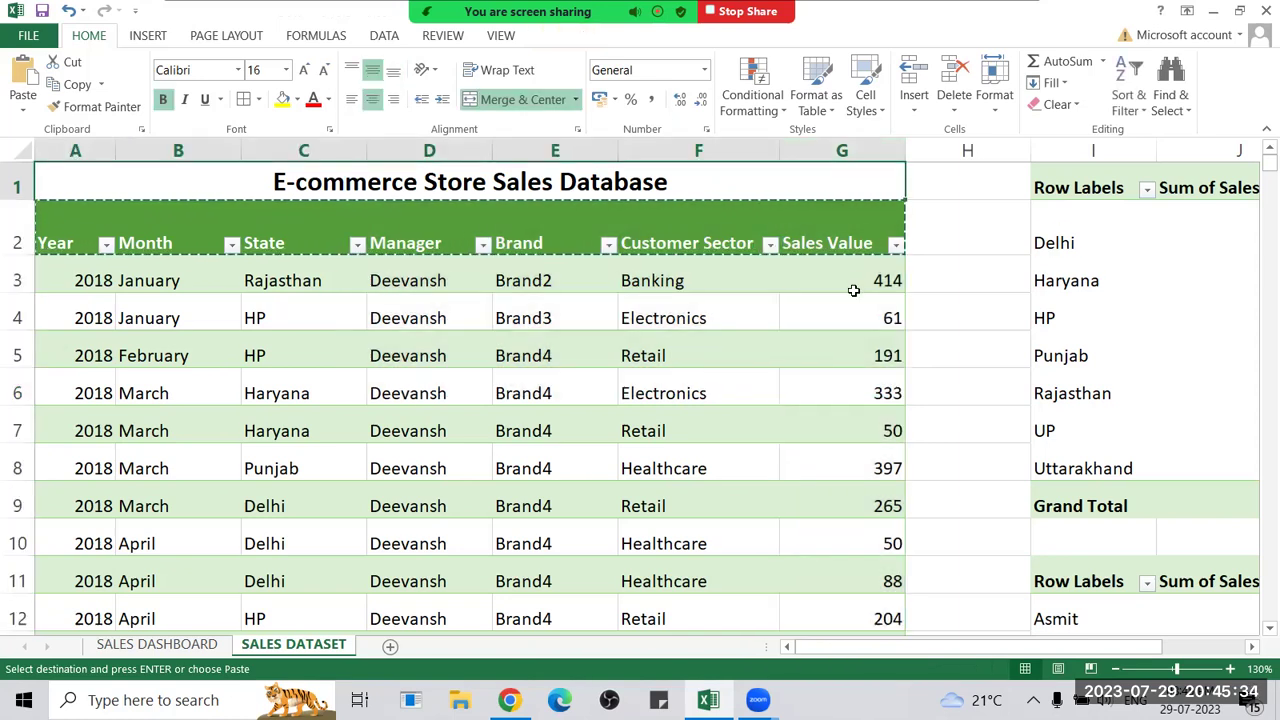
click(835, 149)
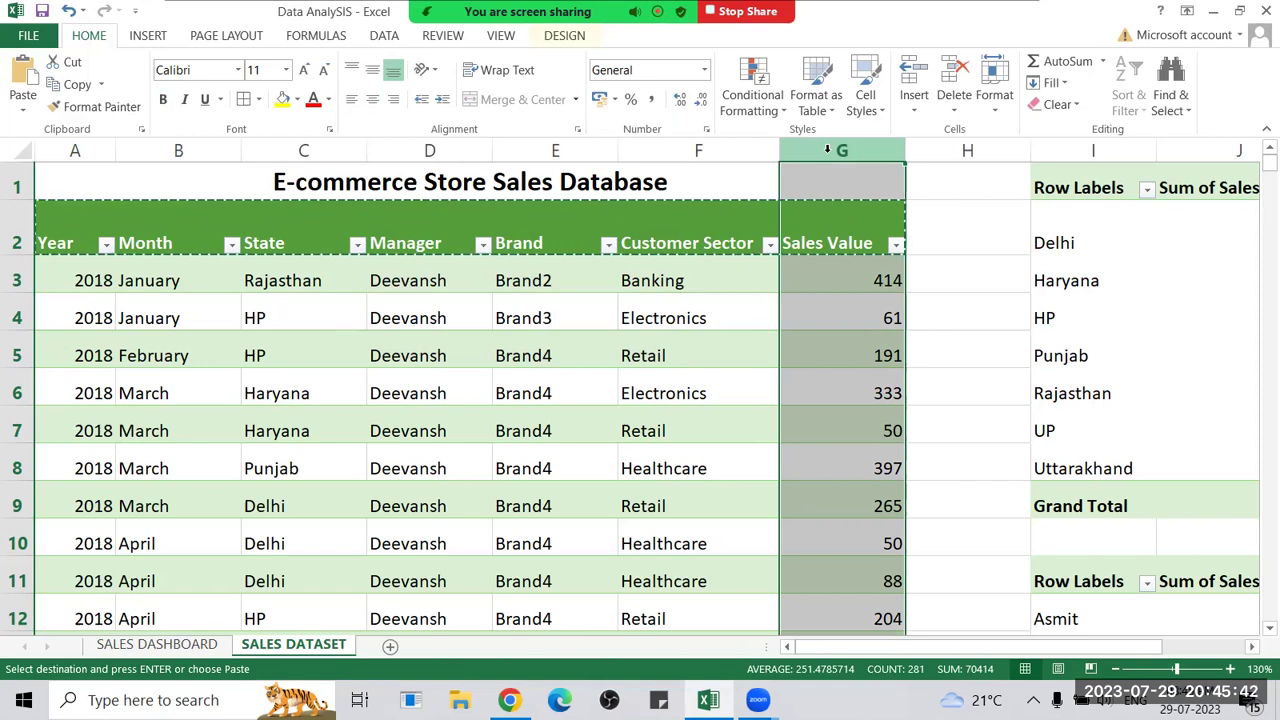
click(720, 143)
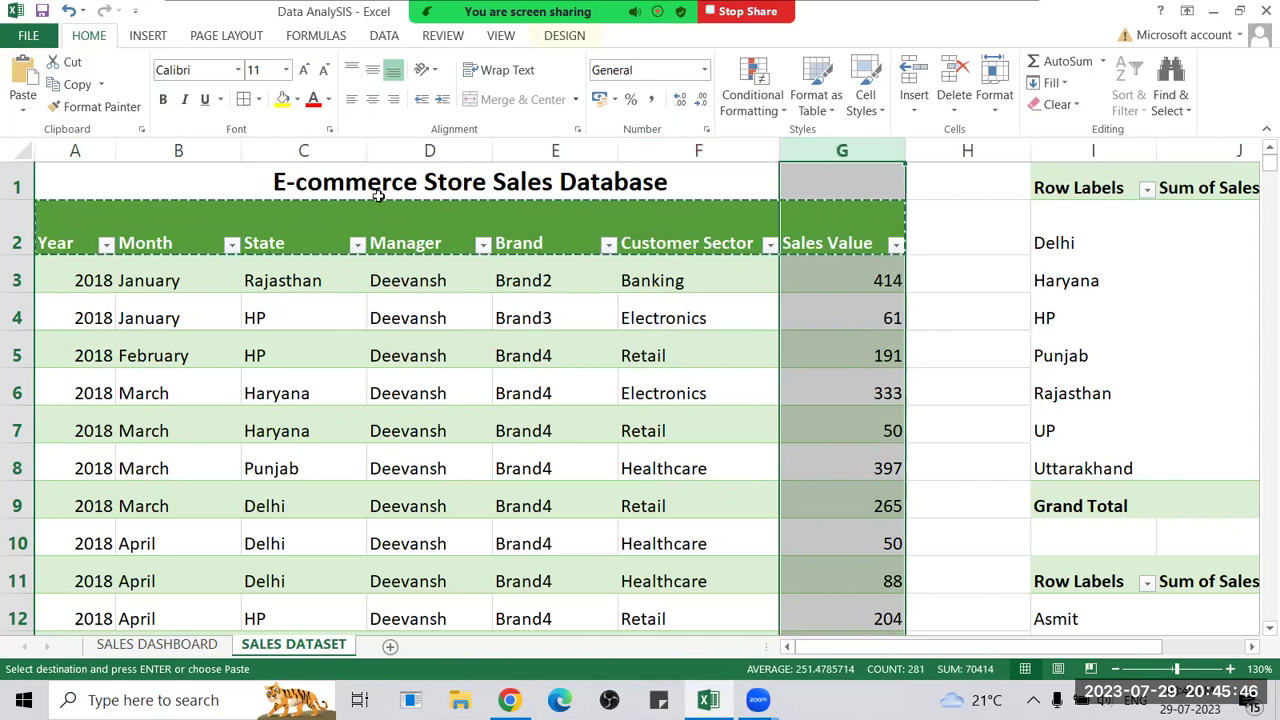
key(alt+Tab)
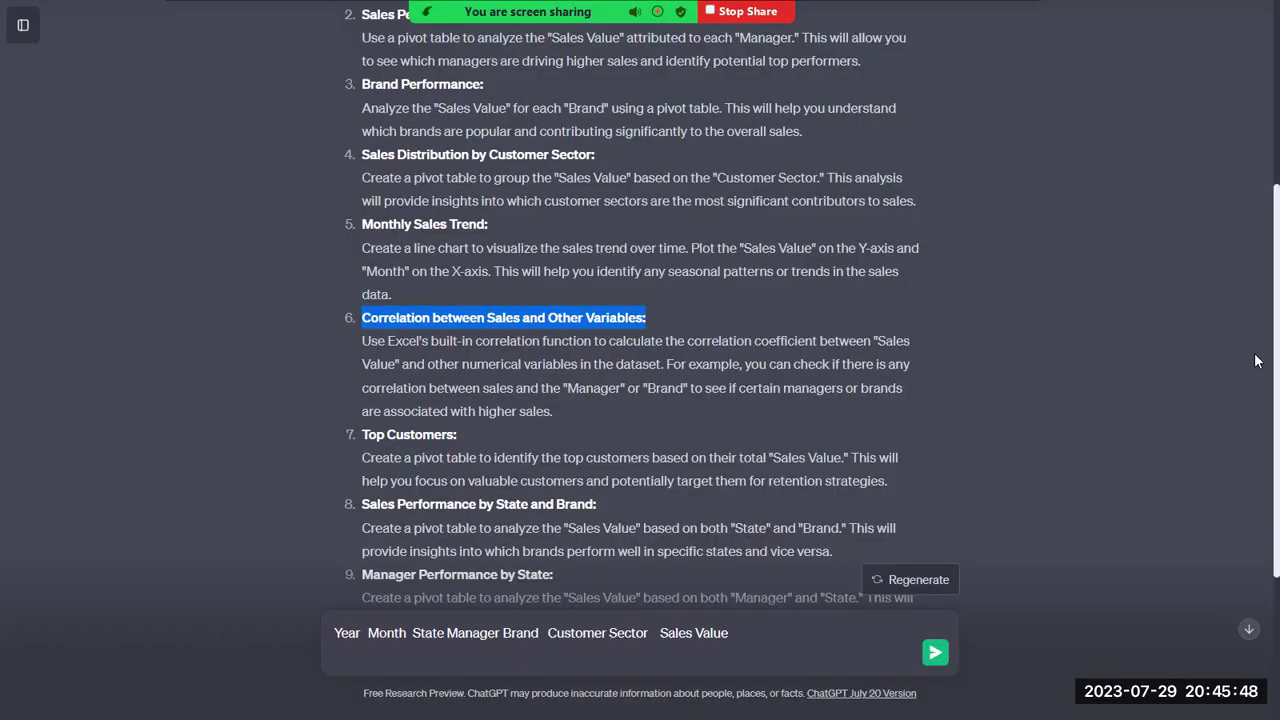
Scroll through ChatGPT's remaining suggestions to the closing paragraph, glancing at the Excel sheet midway.
scroll(518, 307, down, 3)
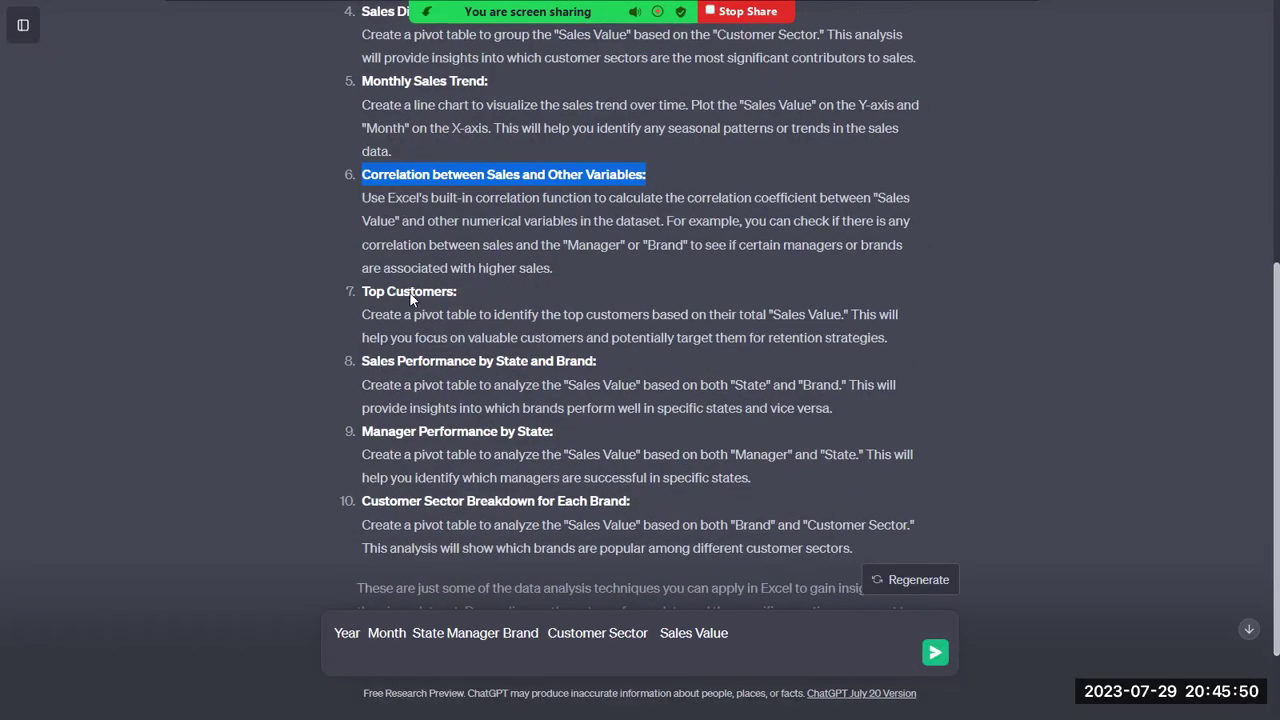
scroll(410, 293, up, 4)
key(alt+Tab)
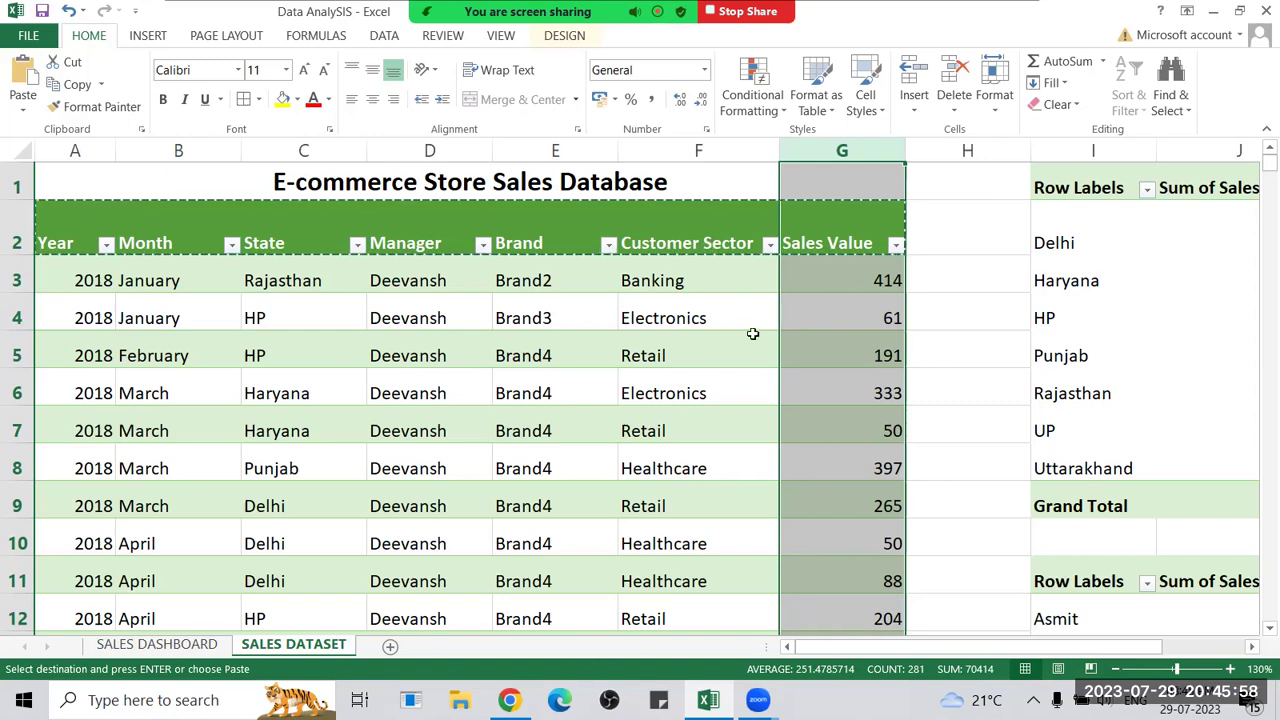
key(alt+Tab)
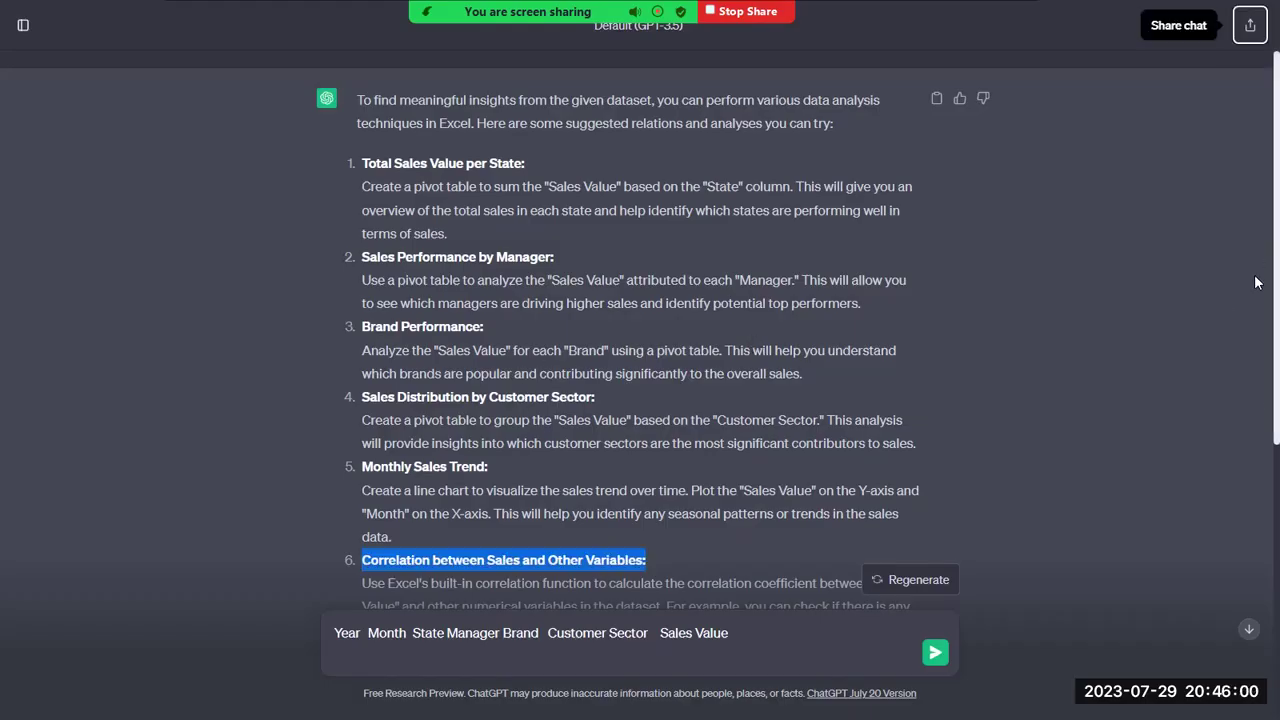
scroll(613, 408, down, 3)
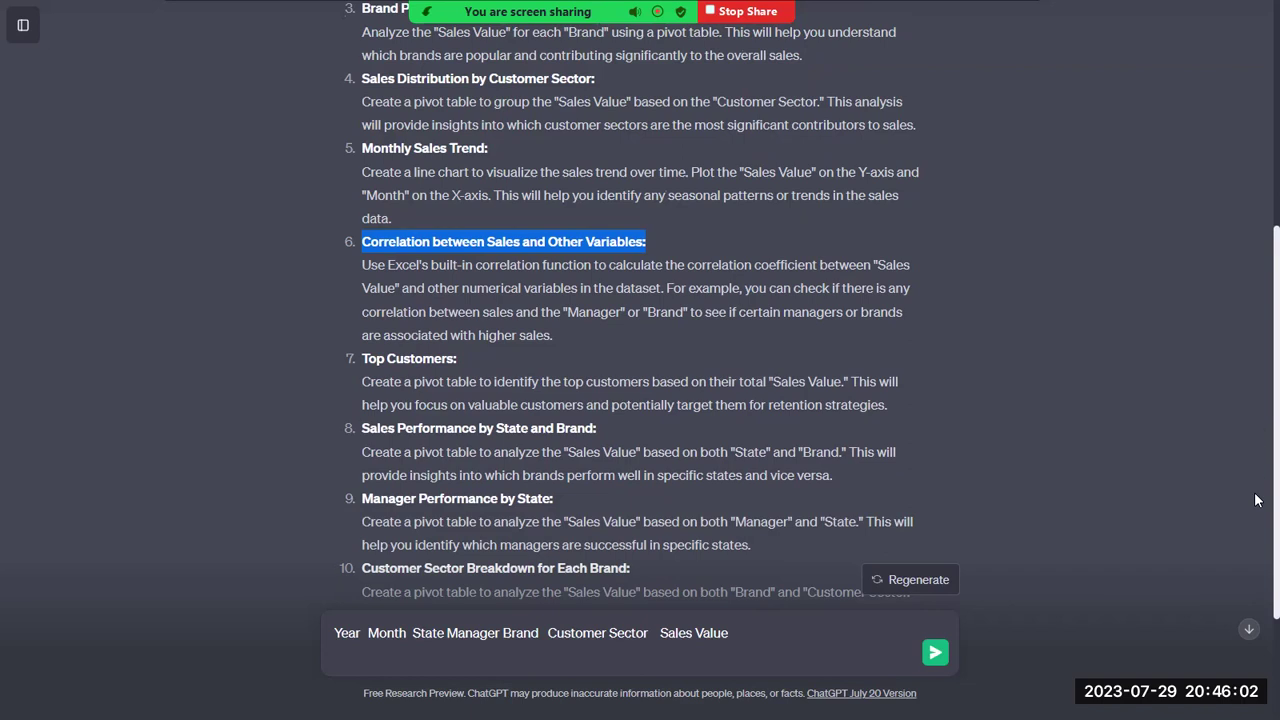
scroll(566, 349, down, 3)
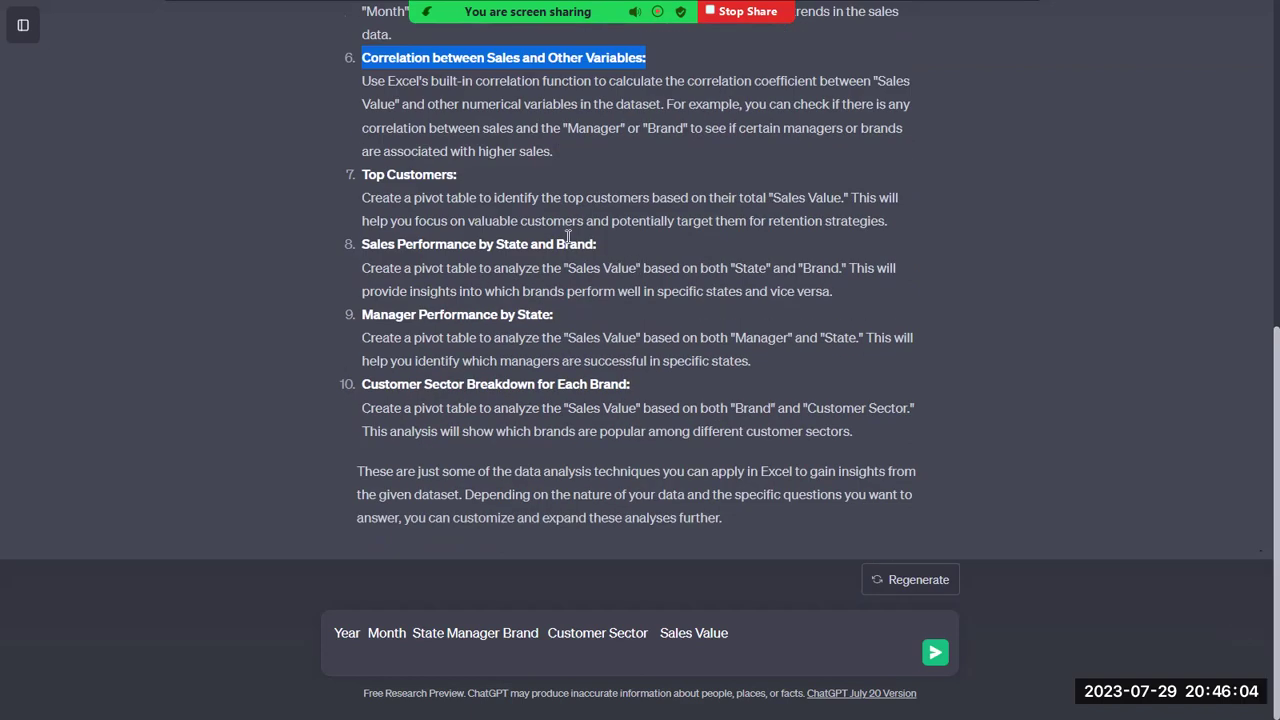
key(alt+Tab)
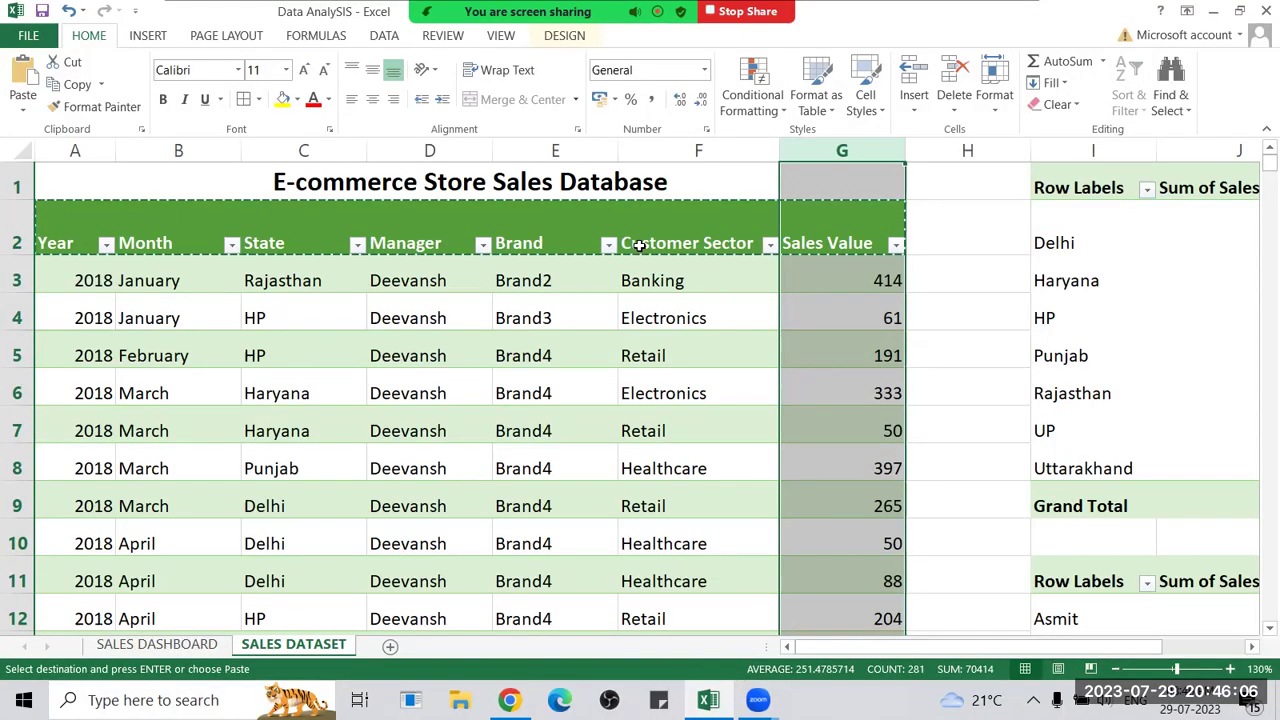
Select the State, Brand and Sales Value columns together.
click(255, 147)
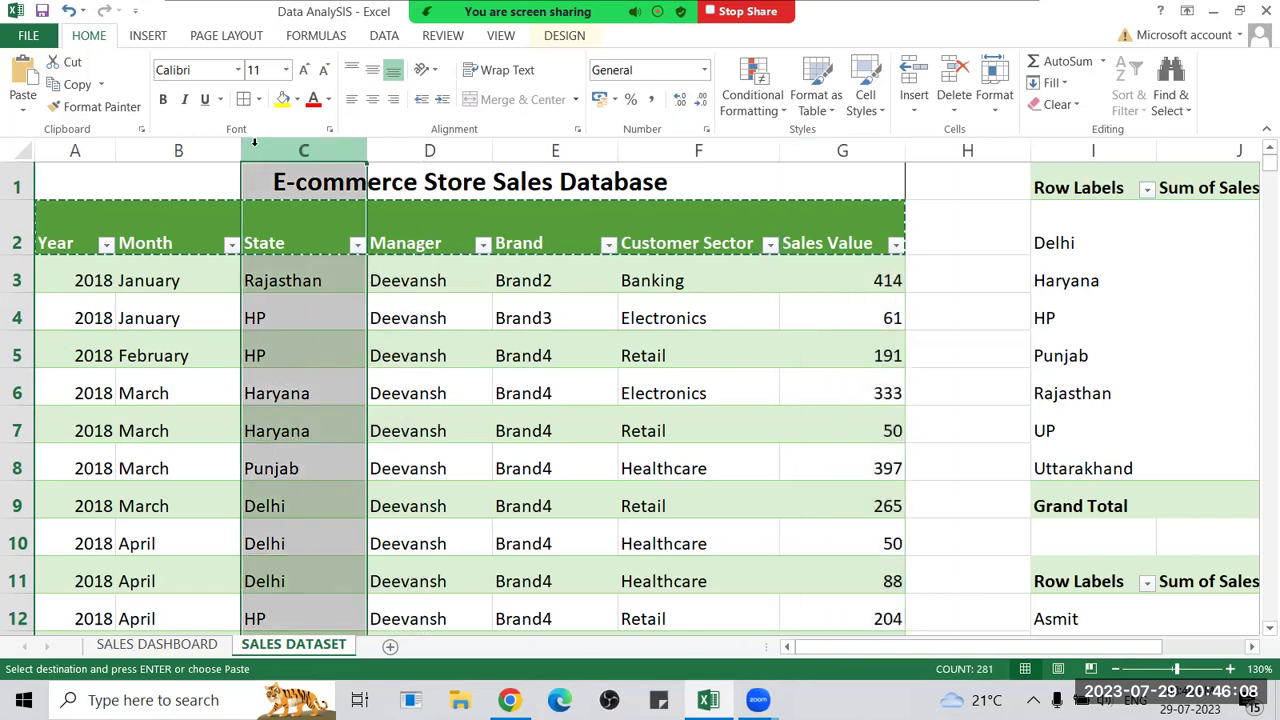
ctrl+click(503, 150)
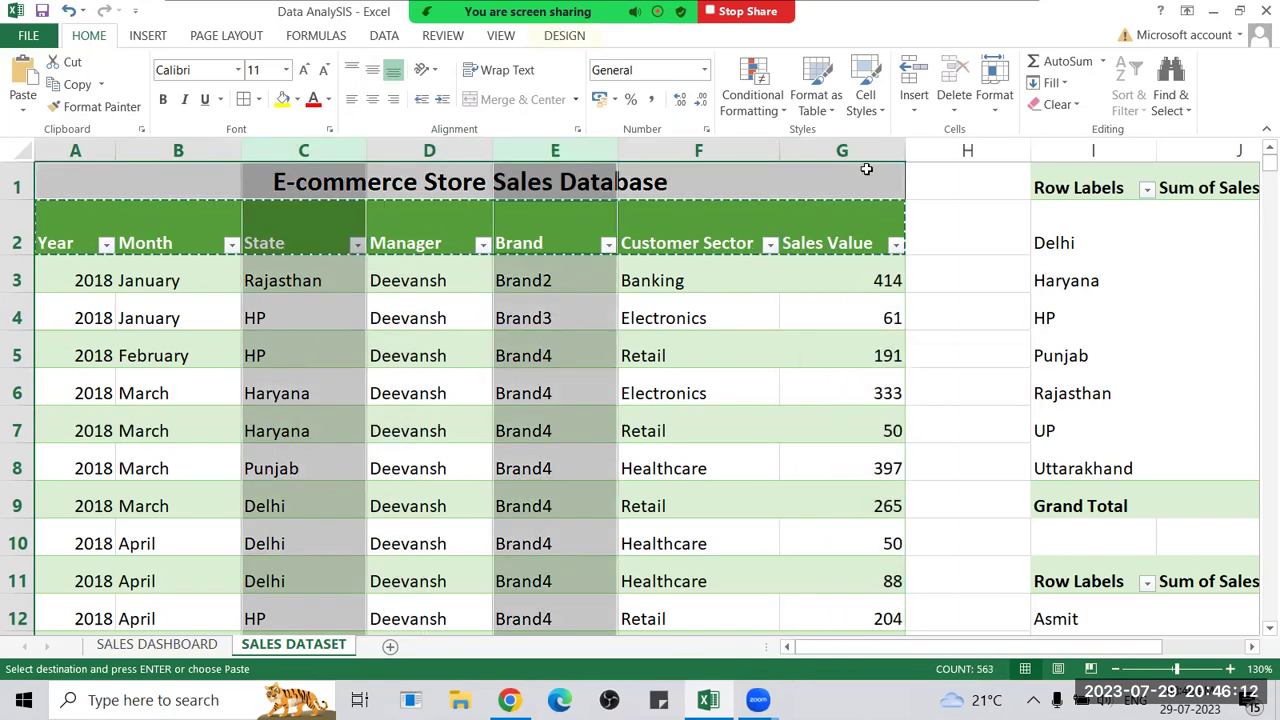
ctrl+click(856, 150)
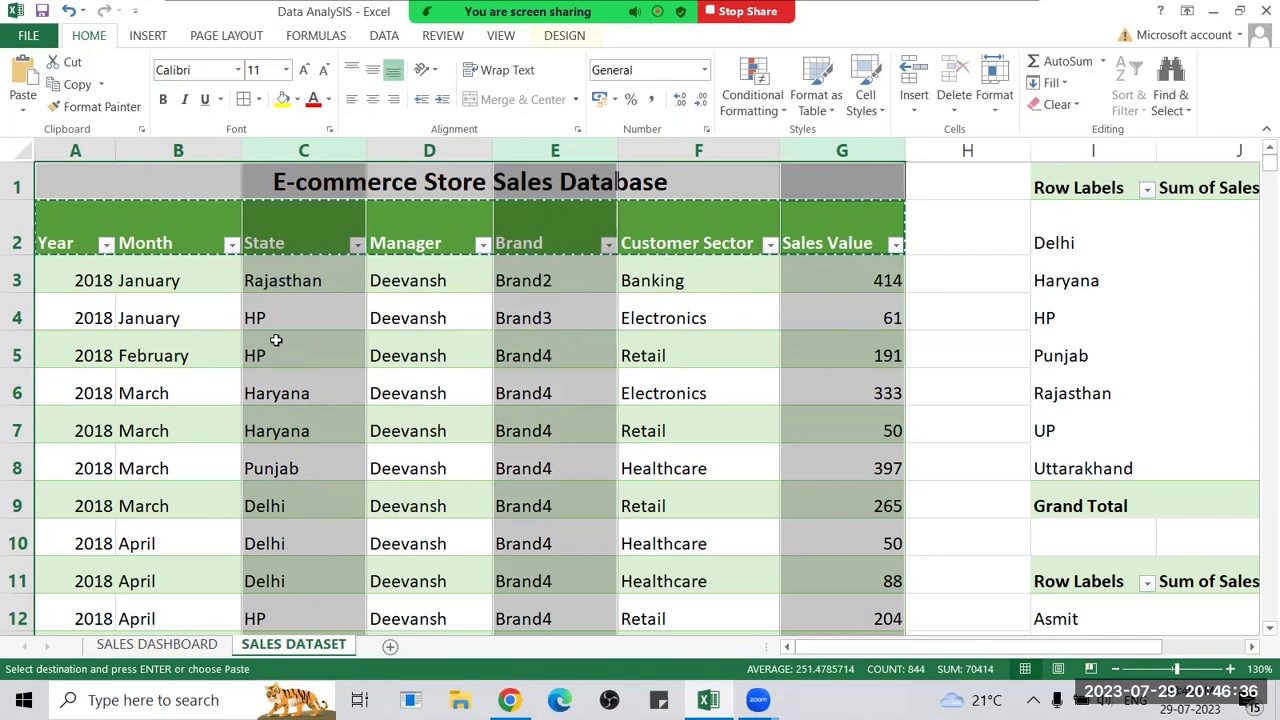
Highlight ChatGPT's Manager Performance by State suggestion, then return to the Excel sheet.
key(alt+Tab)
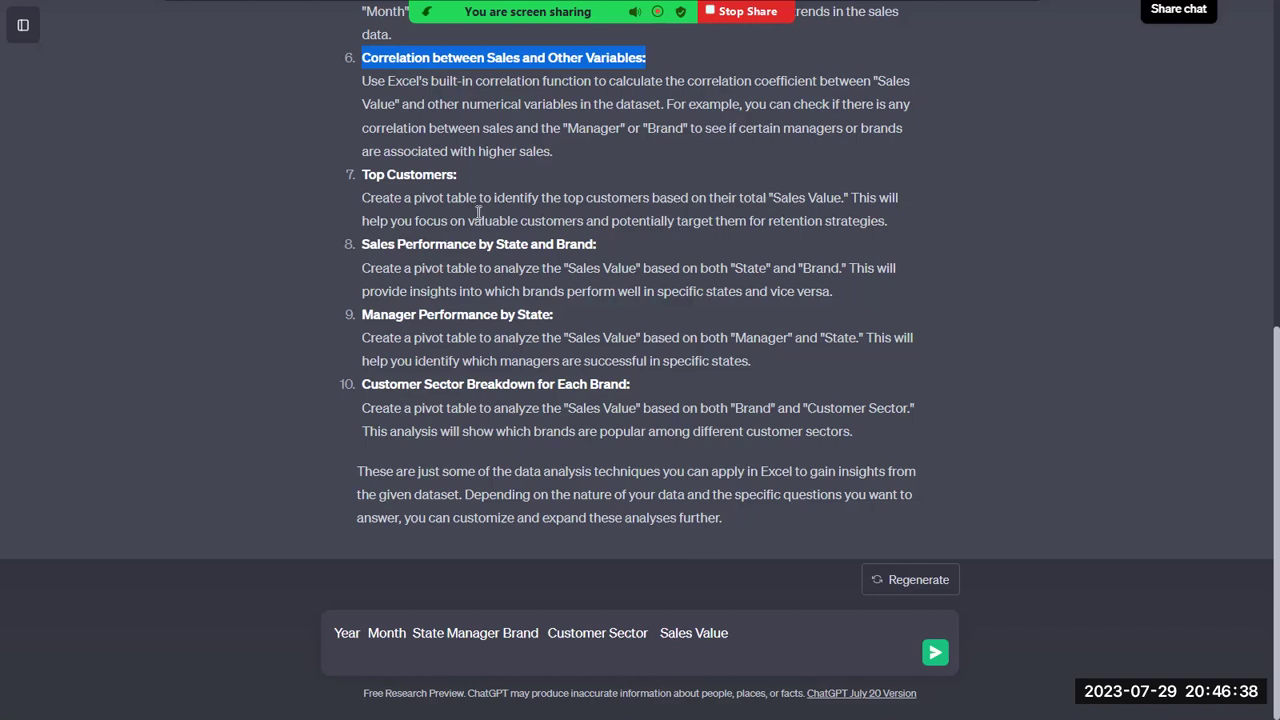
drag(376, 337, 362, 315)
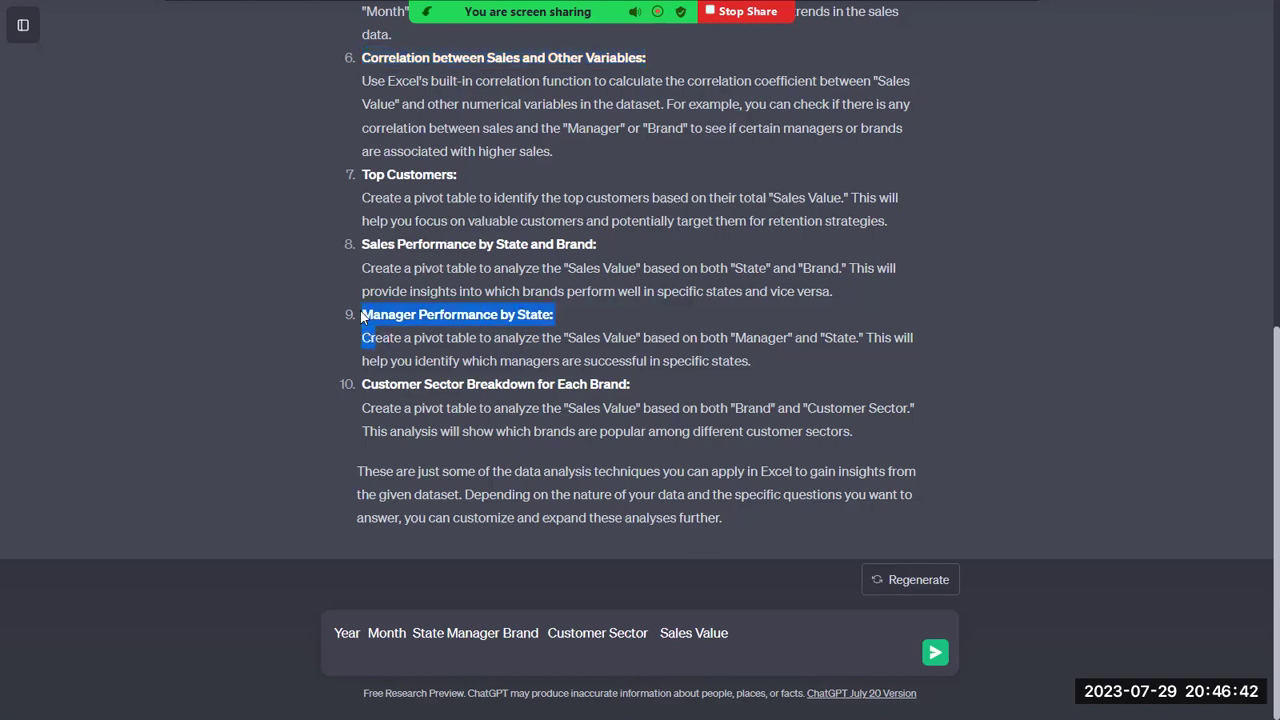
key(alt+Tab)
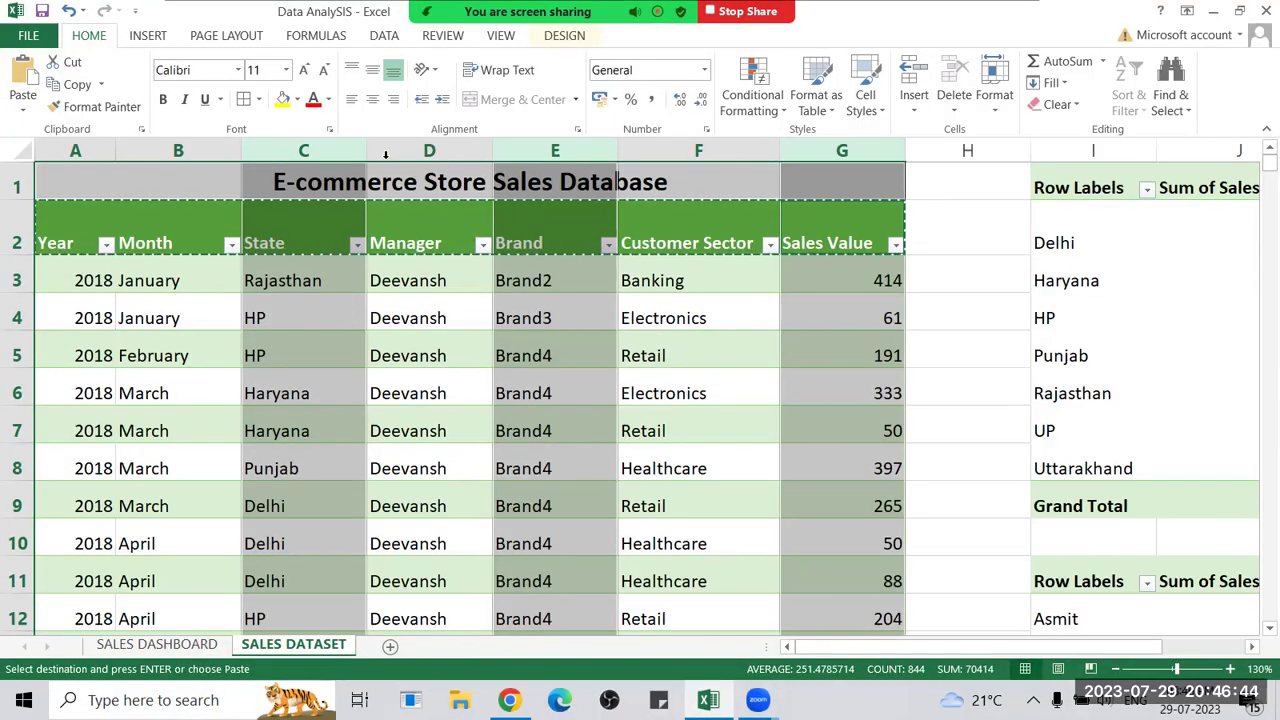
Select the Manager, State and Sales Value columns (D, C and G) together.
click(429, 150)
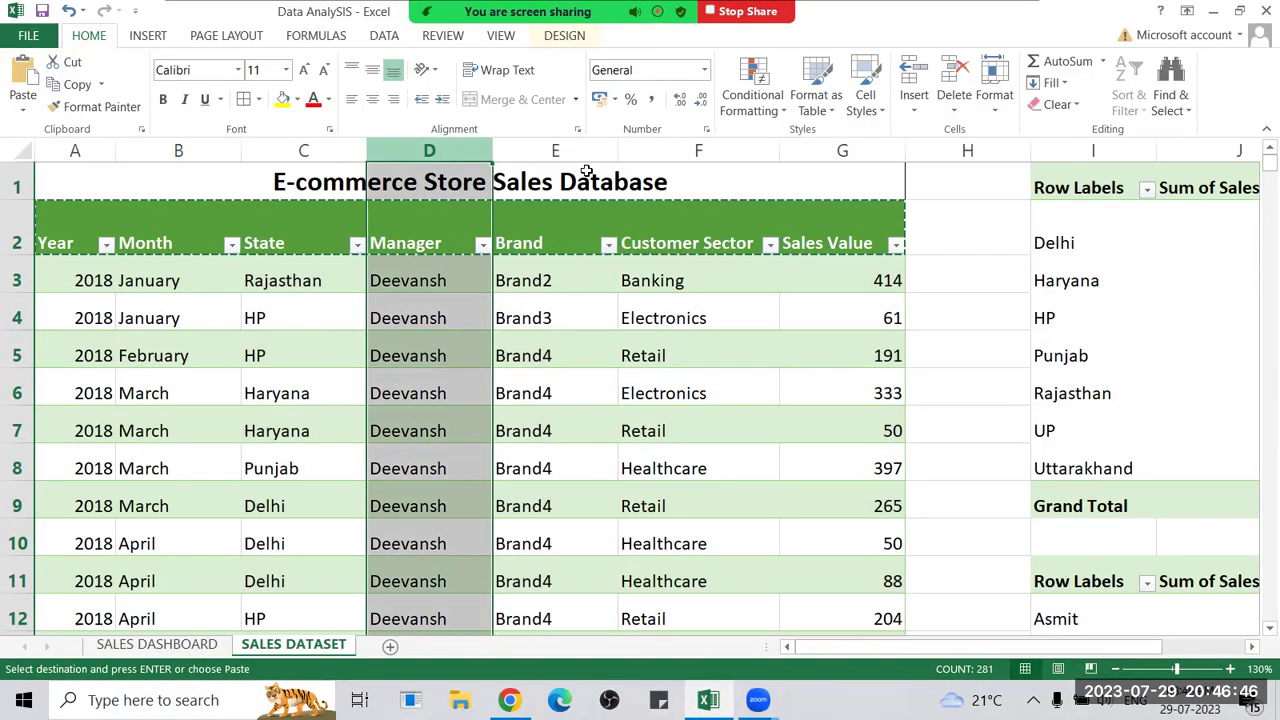
ctrl+click(303, 150)
ctrl+click(893, 152)
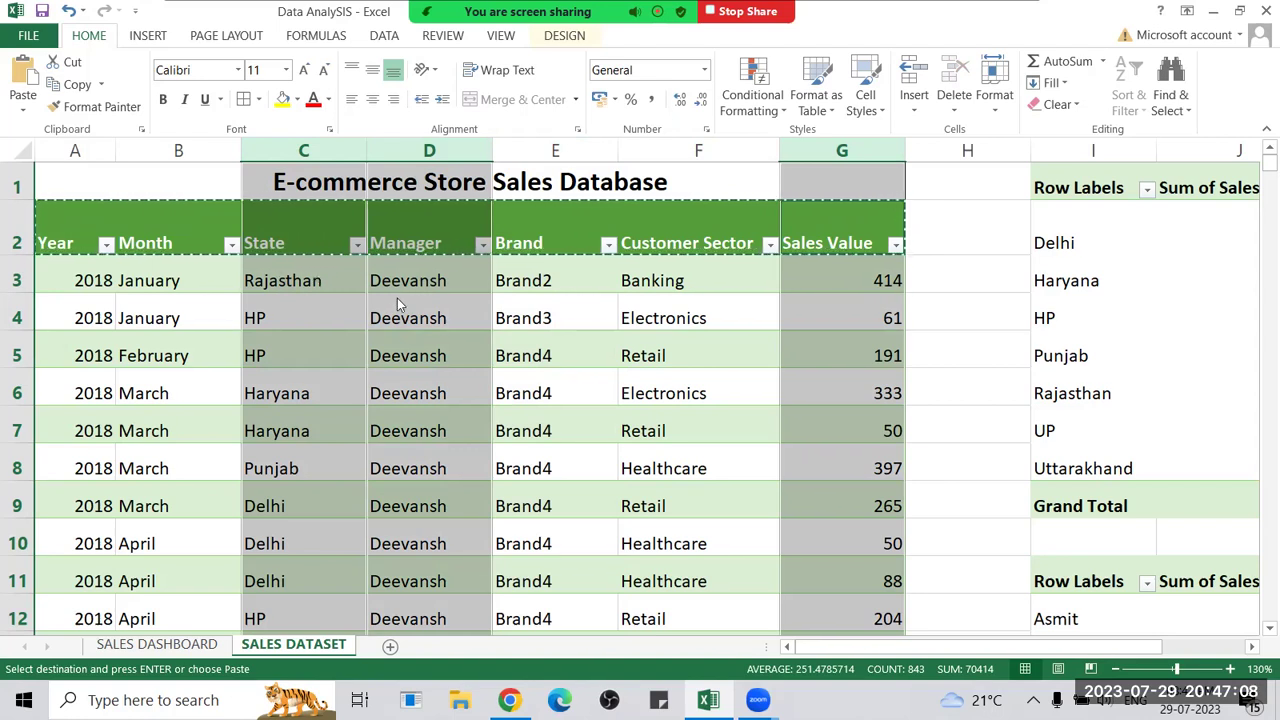
Highlight ChatGPT's Customer Sector Breakdown for Each Brand suggestion, then select Excel's Brand and Customer Sector columns.
key(alt+Tab)
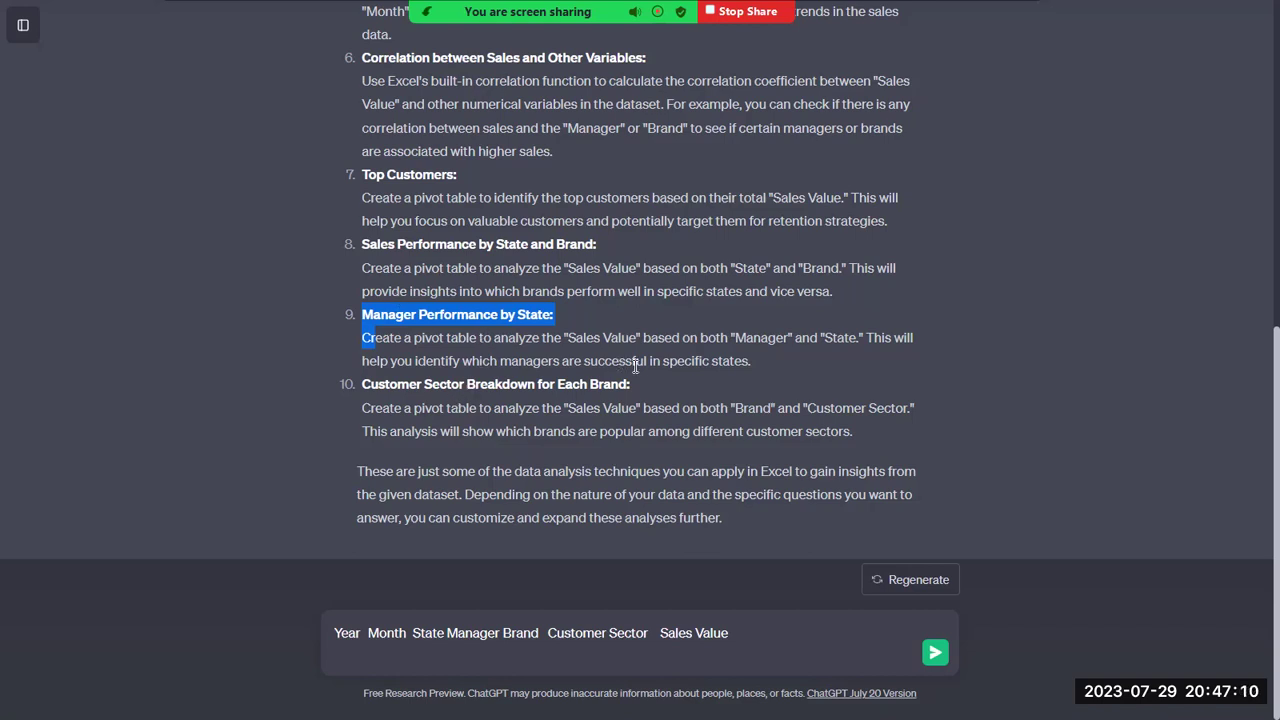
drag(632, 384, 364, 386)
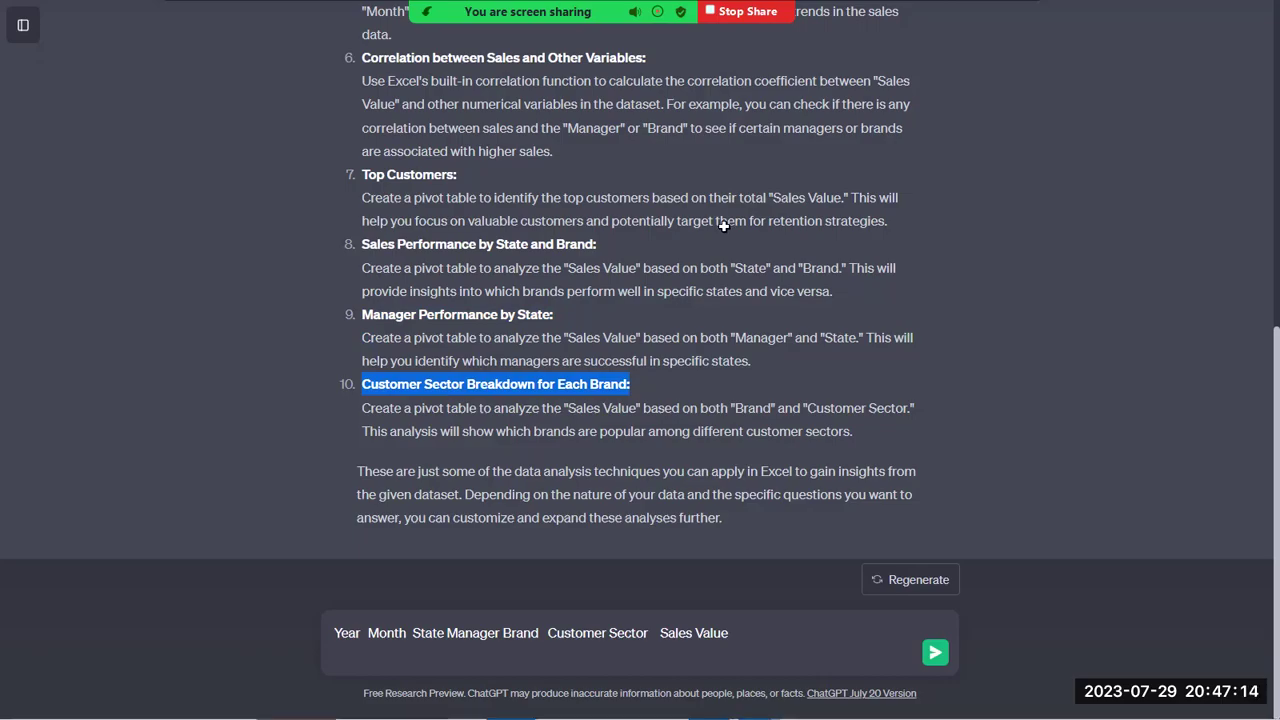
key(alt+Tab)
drag(681, 148, 553, 150)
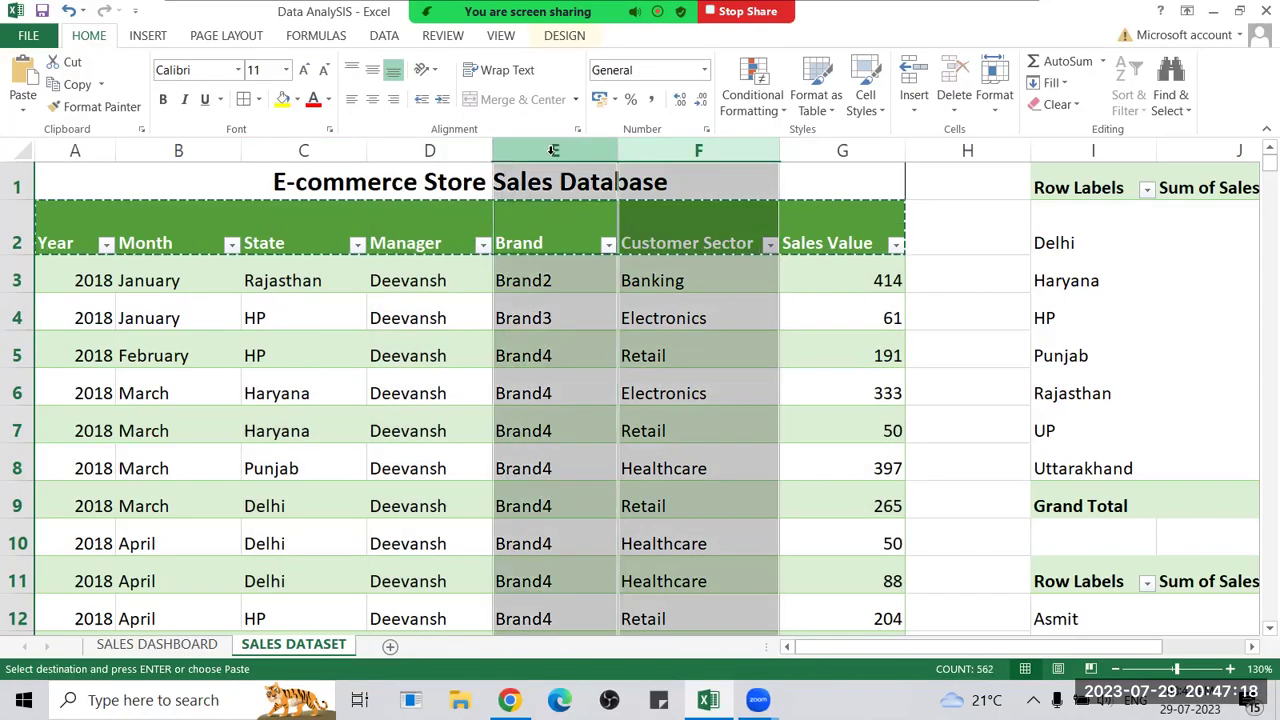
Add Sales Value (column G) to the Brand and Customer Sector selection and scroll to the pivot tables.
ctrl+click(815, 151)
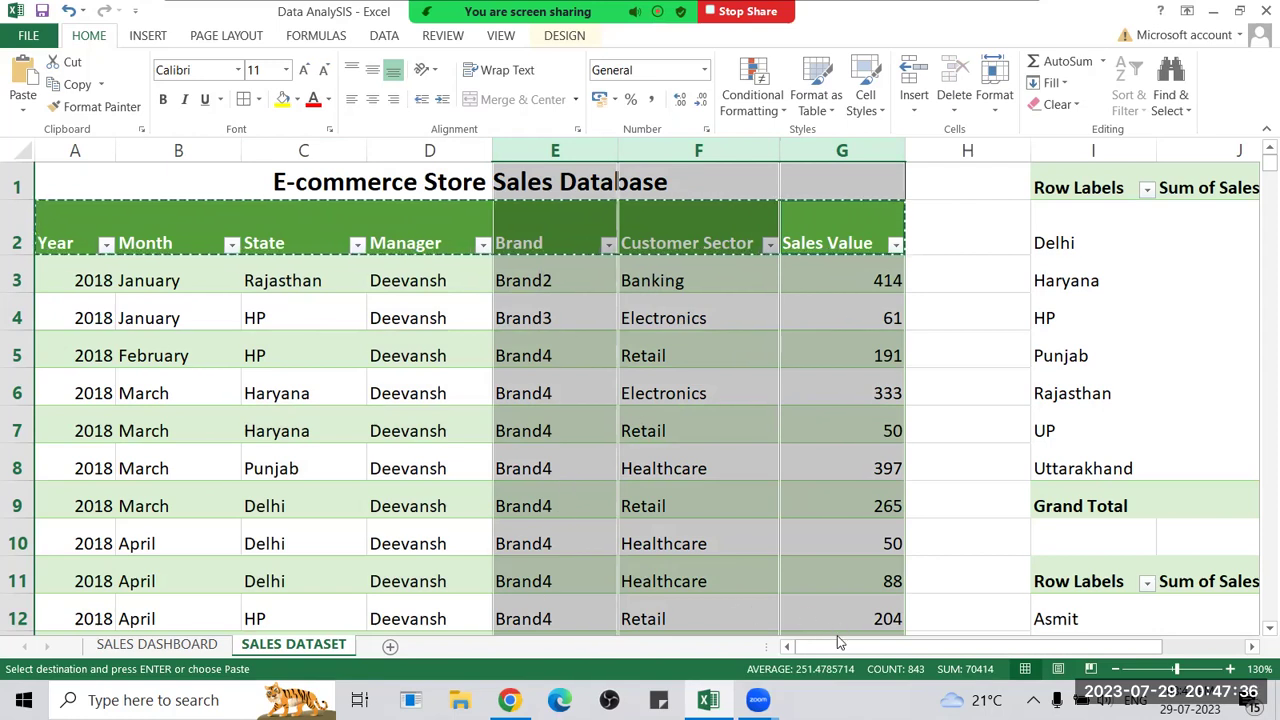
drag(830, 650, 1093, 619)
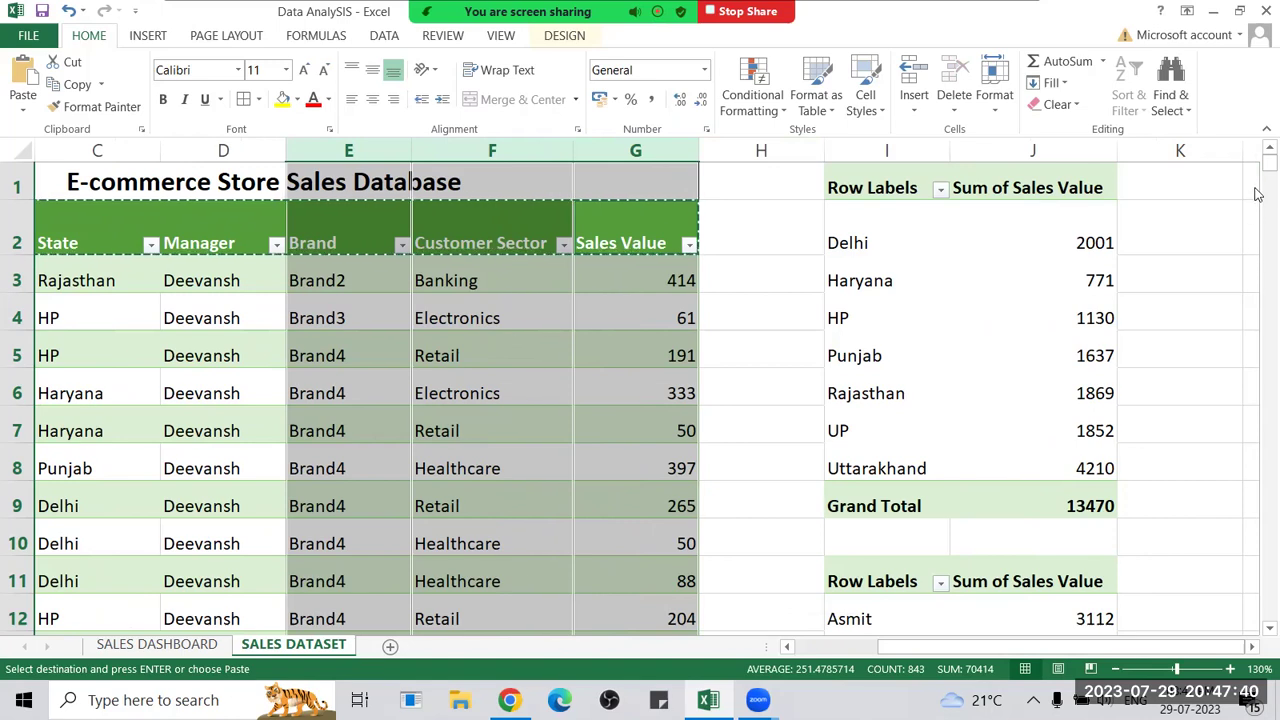
mouse_move(1260, 178)
mouse_down()
mouse_move(1259, 231)
mouse_move(1260, 178)
mouse_up()
Switch to the SALES DASHBOARD sheet and select its 'Dashboard for E-commerce Sales Database' title cell.
click(145, 646)
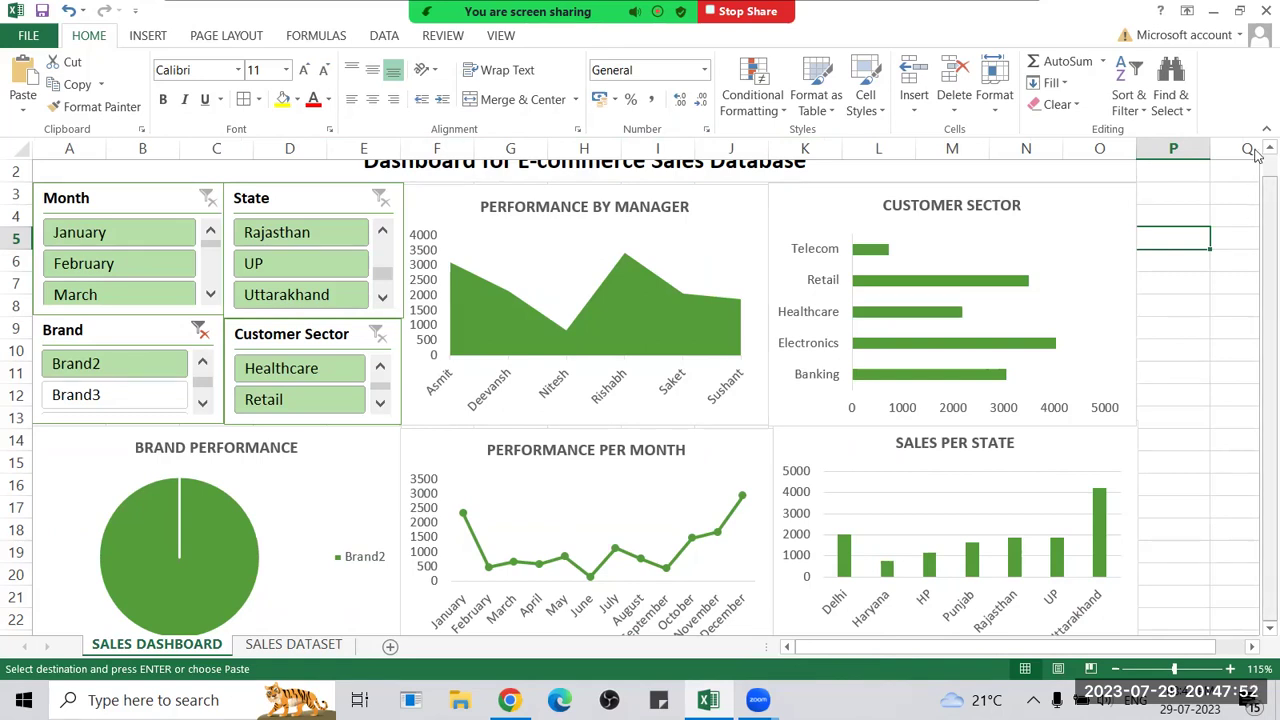
scroll(1256, 152, up, 1)
click(1182, 300)
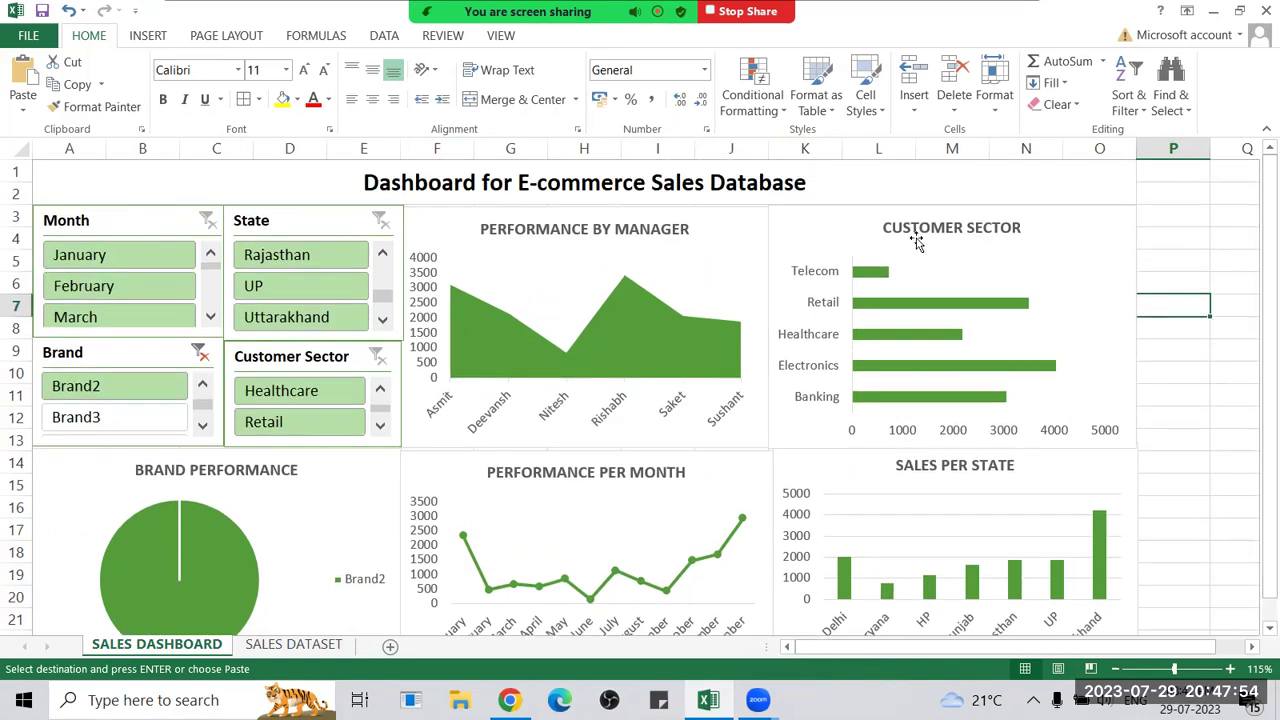
click(161, 186)
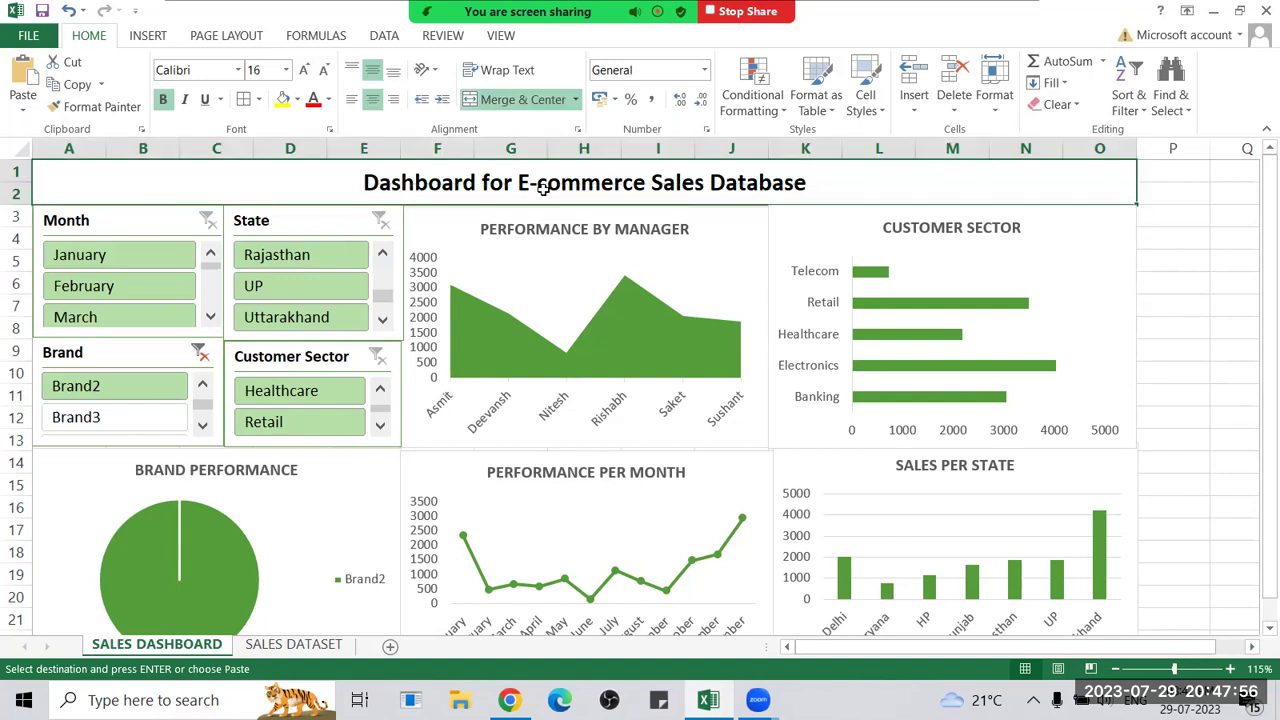
mouse_move(1257, 196)
mouse_down()
mouse_move(1257, 302)
mouse_move(1257, 203)
mouse_up()
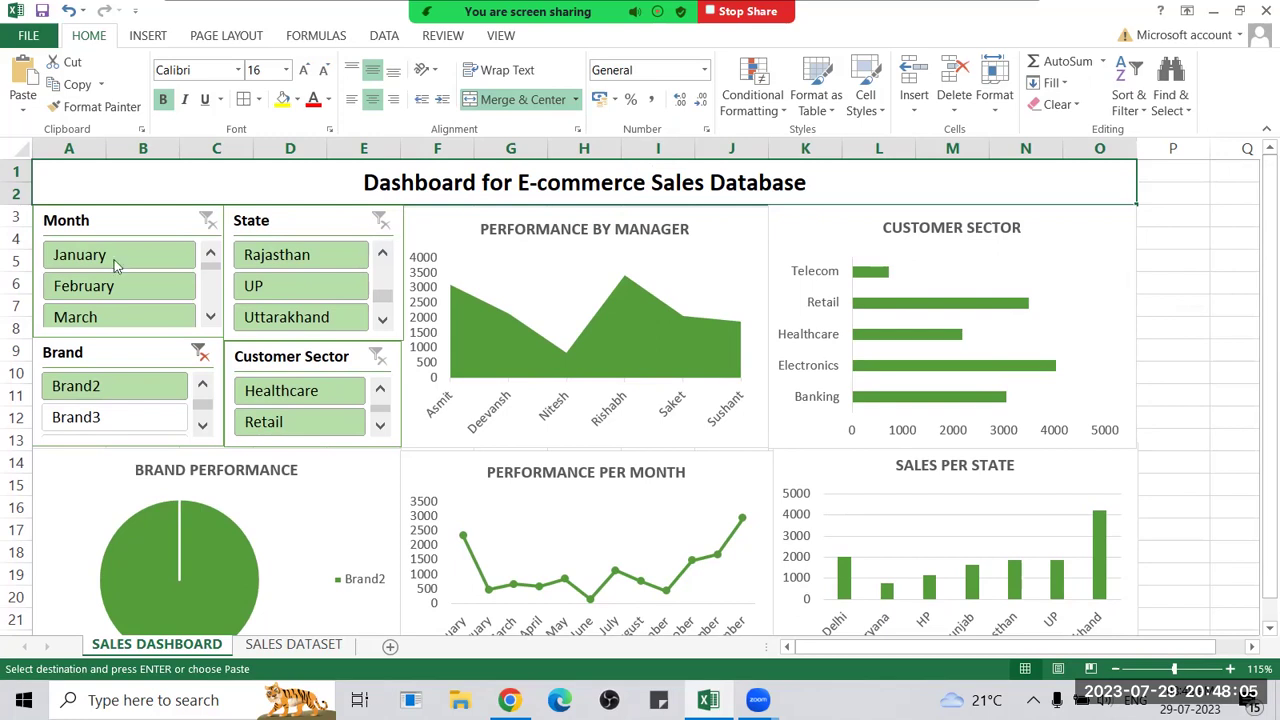
Filter the dashboard to March, then January, then clear the month and brand filters.
click(105, 315)
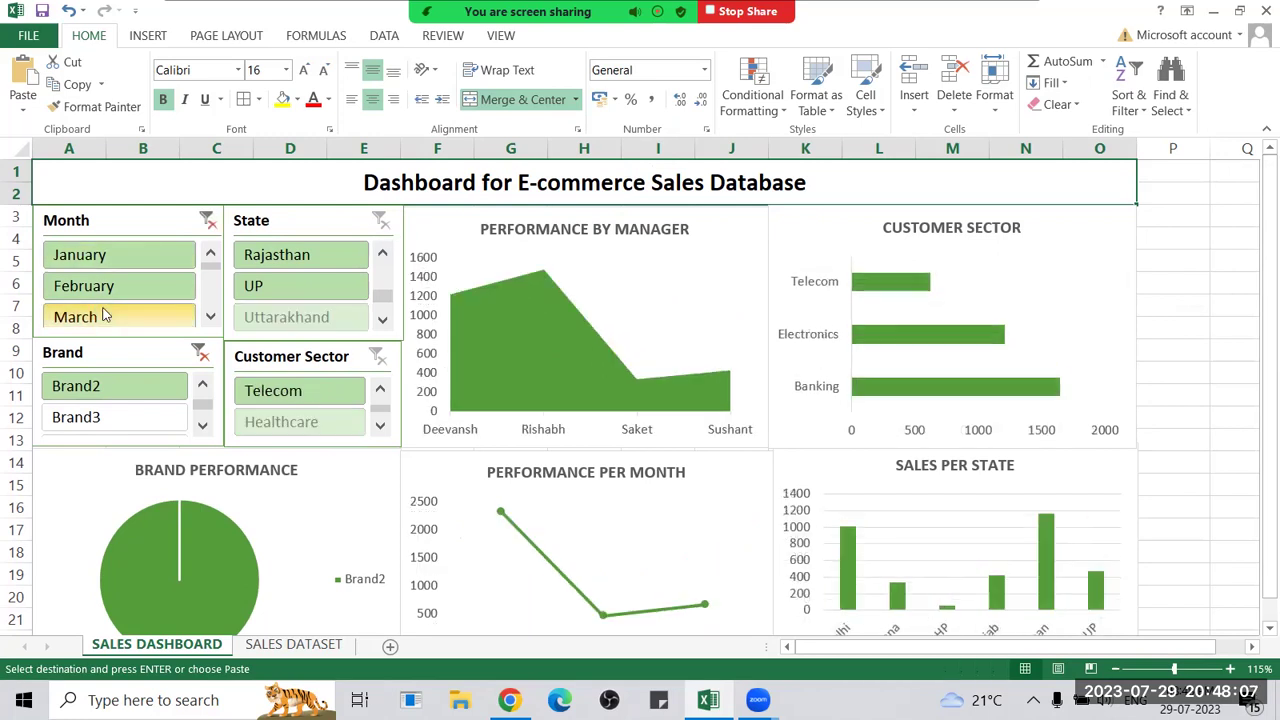
click(130, 255)
click(210, 218)
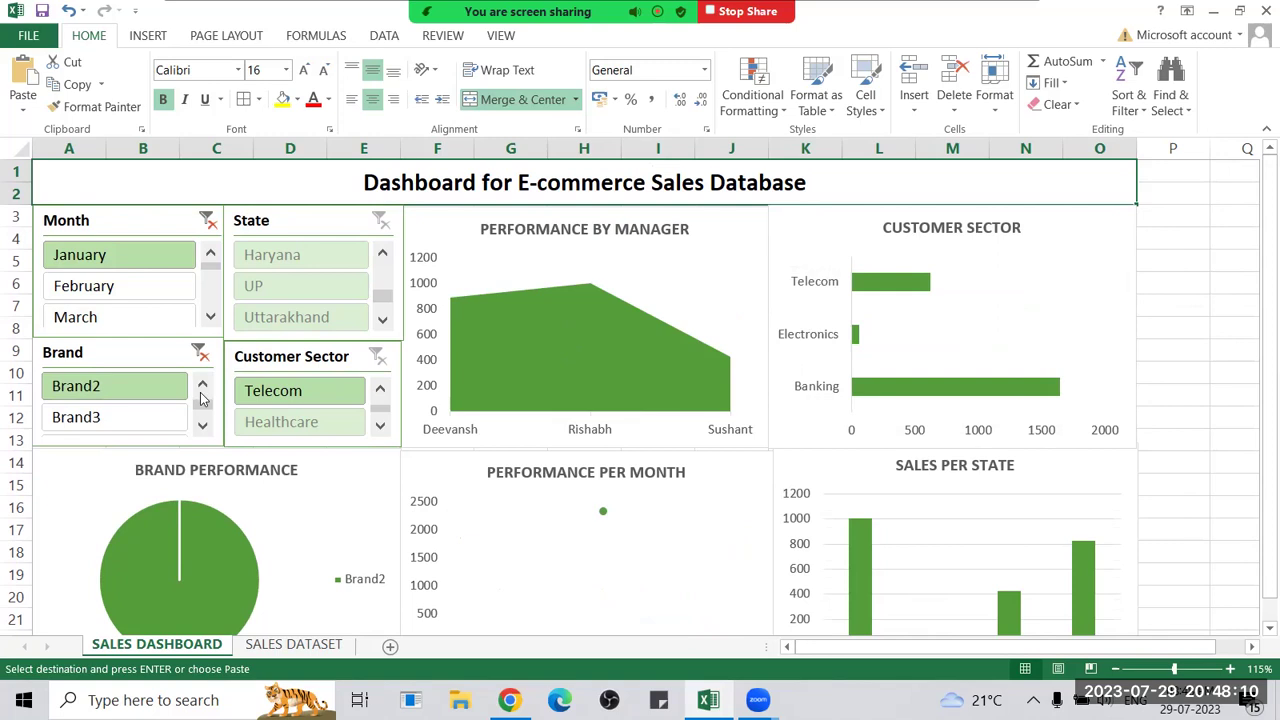
click(198, 352)
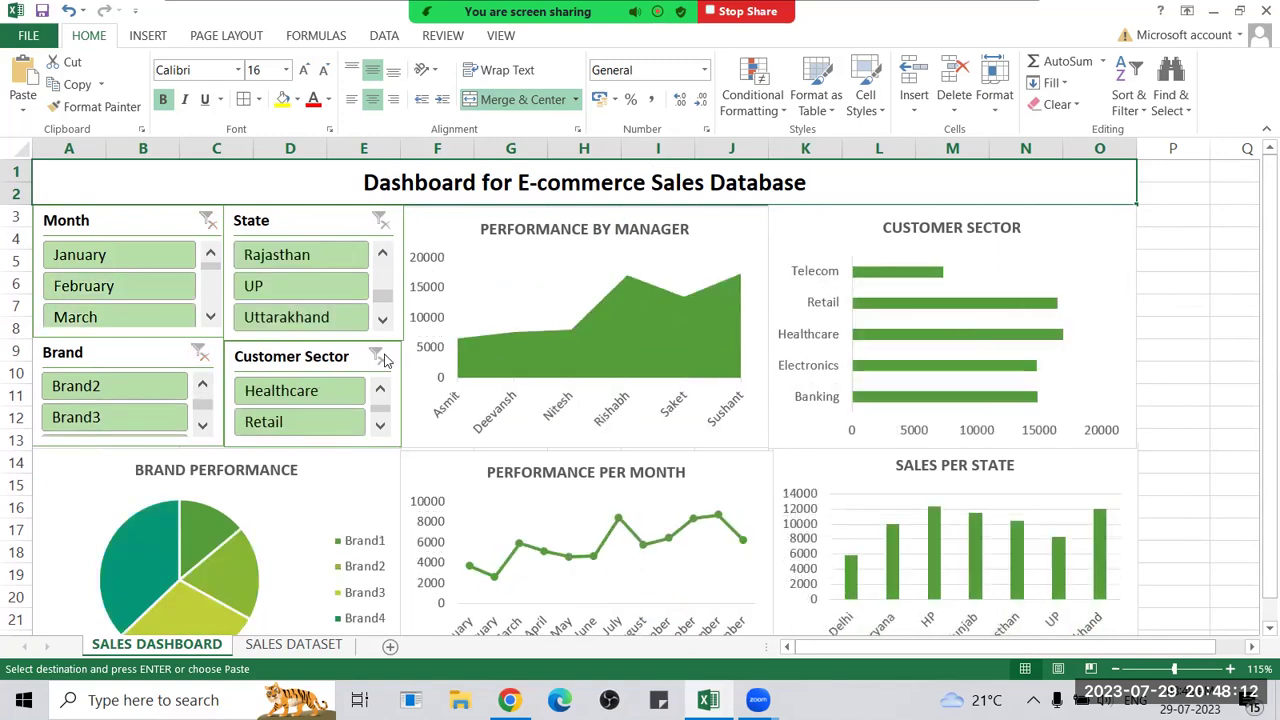
Filter the dashboard charts to January and to the state Delhi.
click(144, 262)
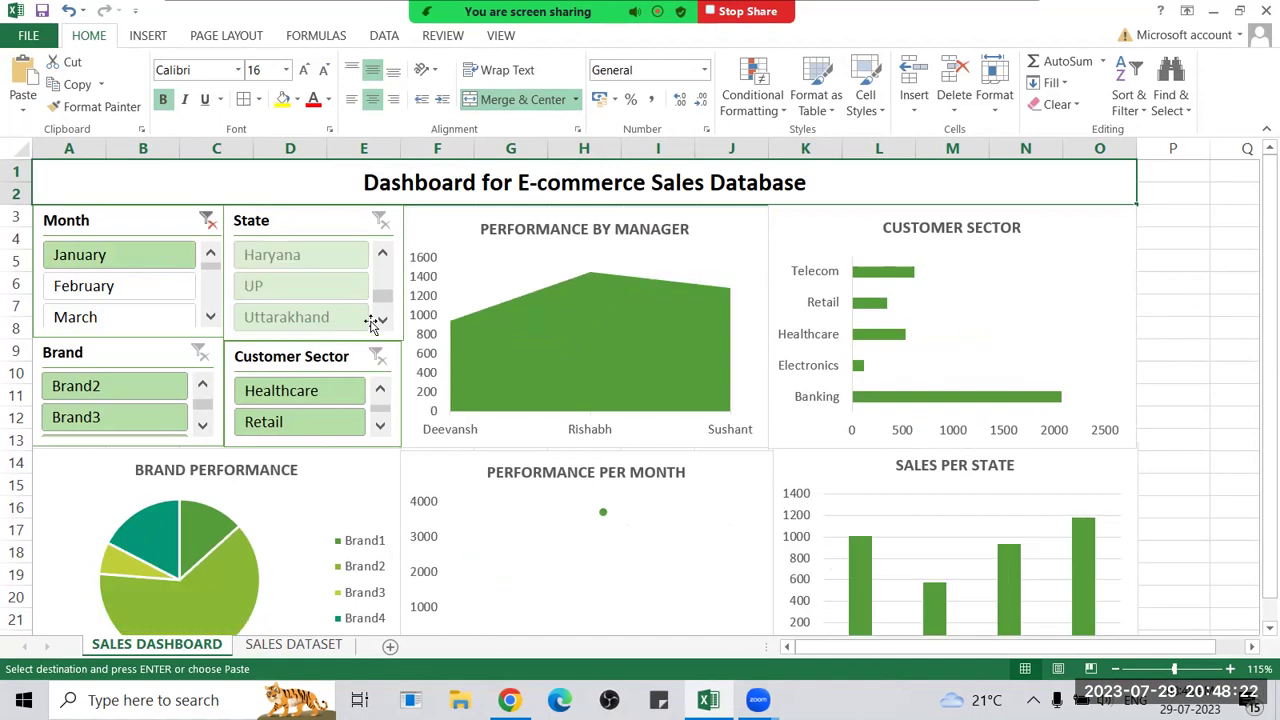
drag(380, 298, 383, 265)
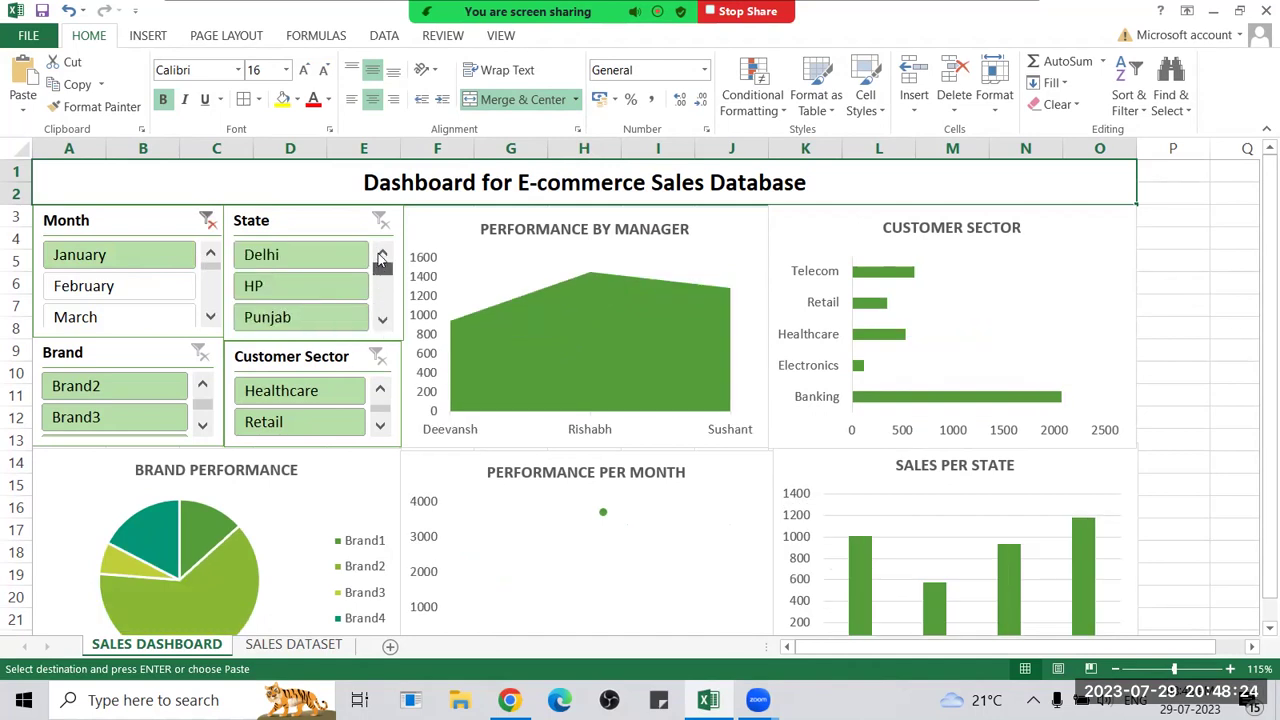
click(290, 254)
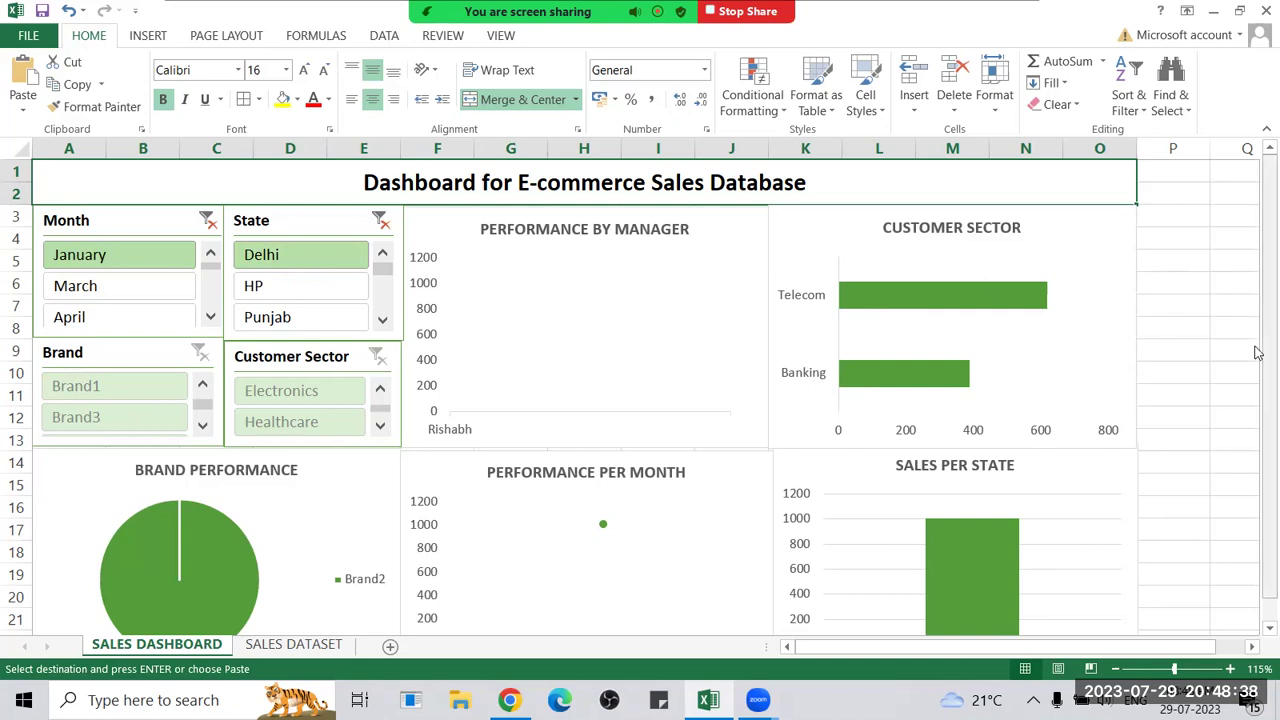
Clear the month, state and remaining slicer filters so every chart shows all sales.
click(208, 220)
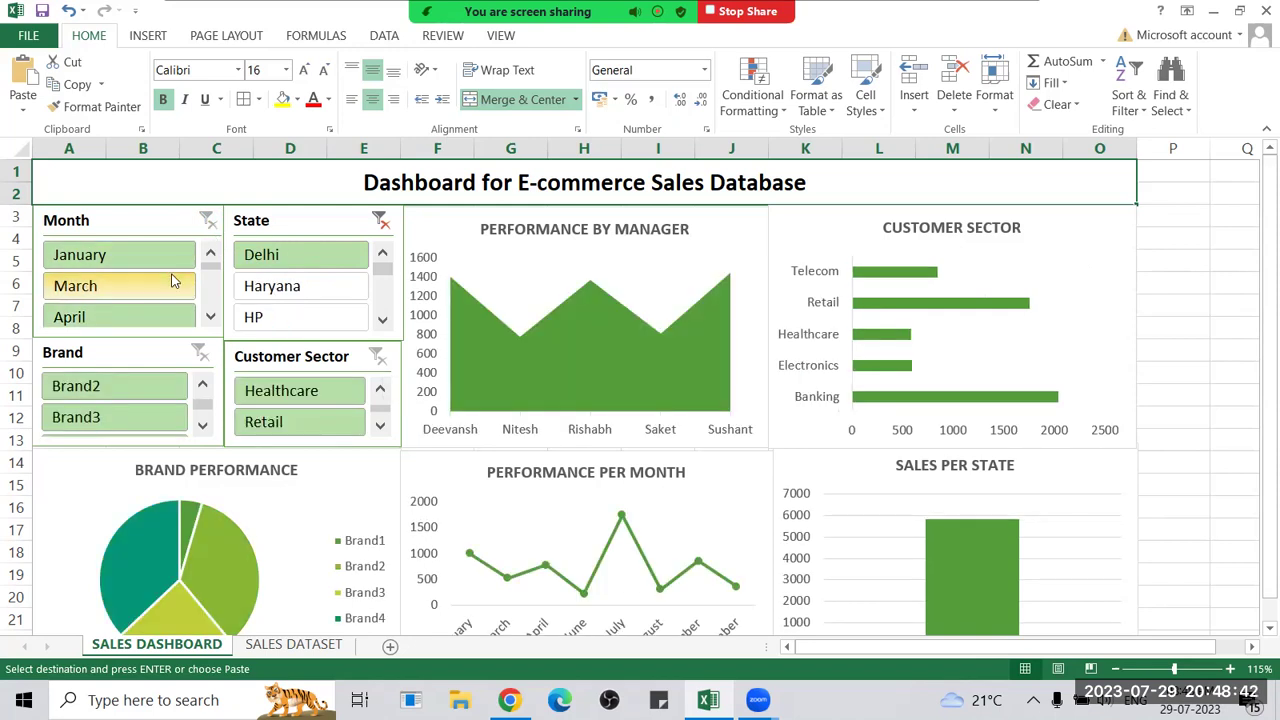
click(208, 310)
click(380, 220)
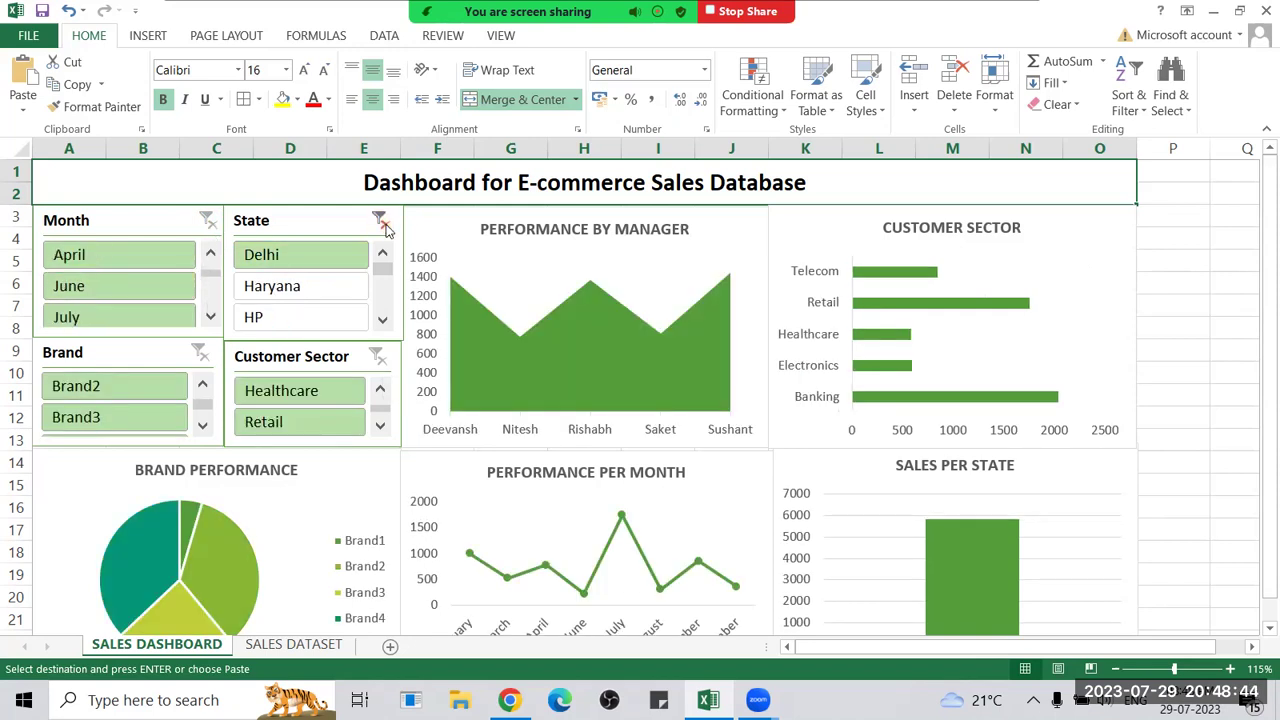
click(208, 291)
click(208, 311)
click(208, 311)
click(208, 311)
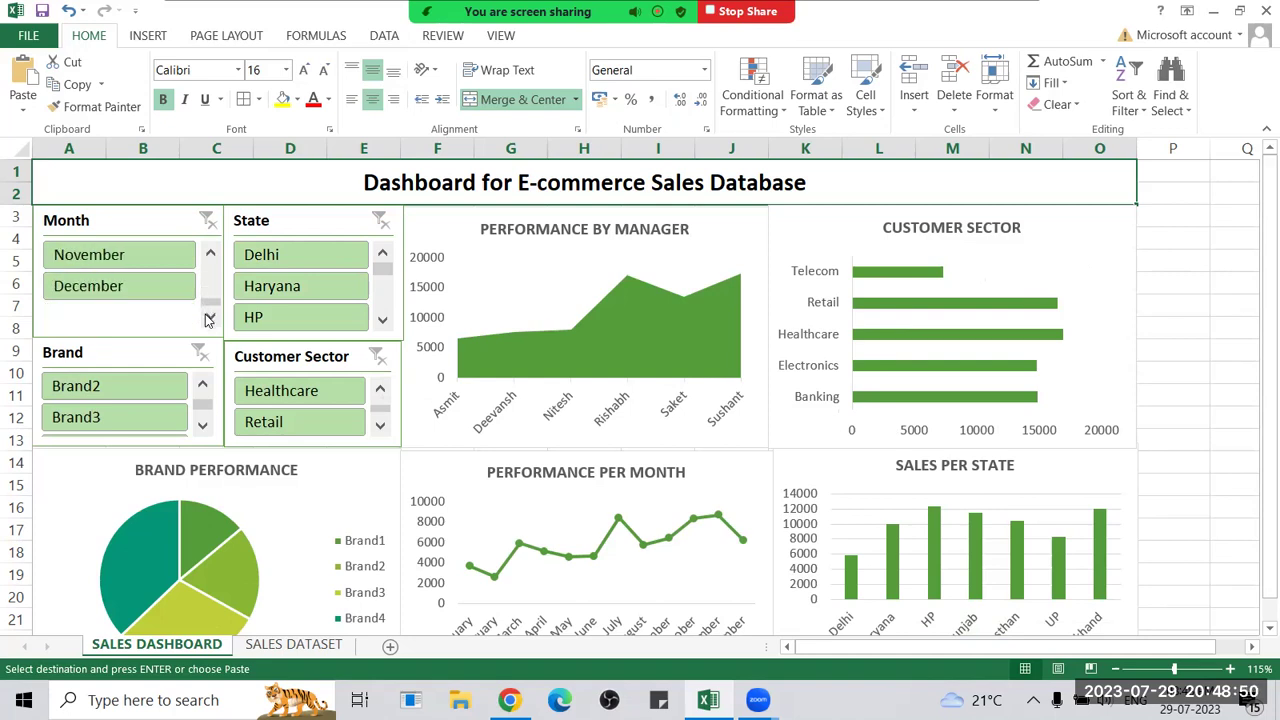
click(210, 279)
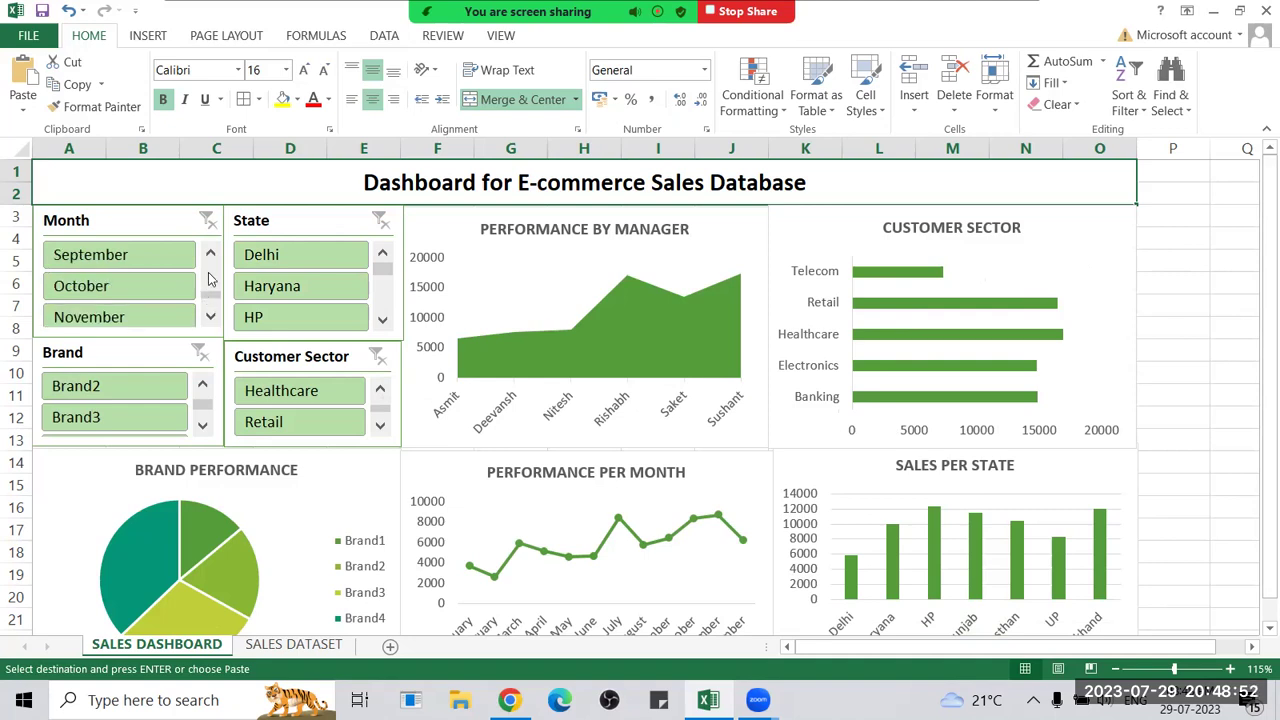